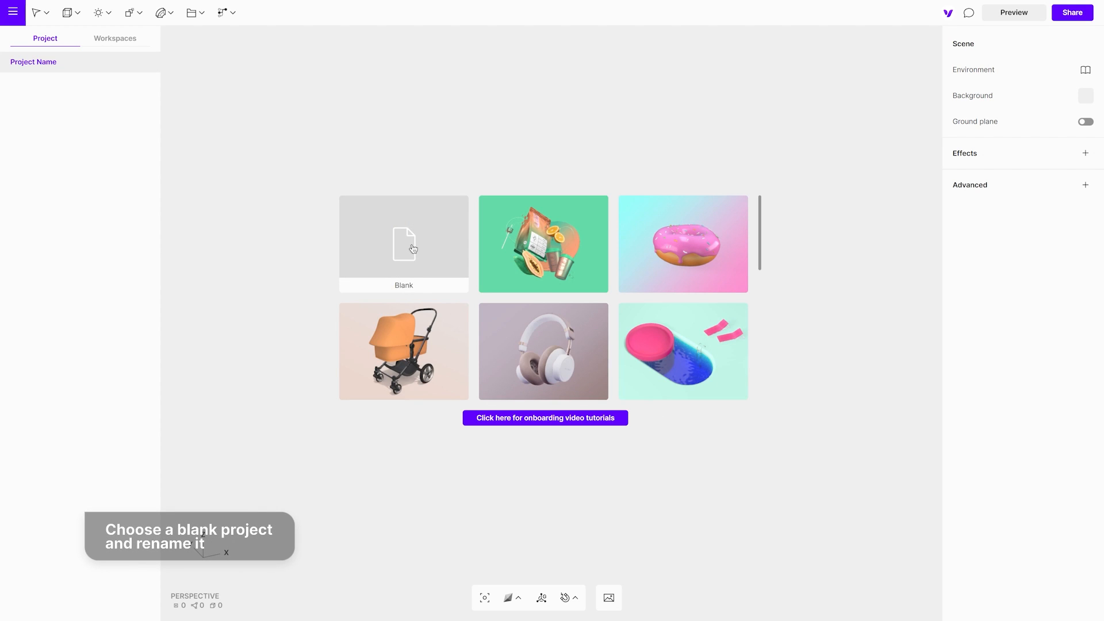
Step: Start a blank project 'Champagne Bottle Scene' with the silhouette image scaled to 1.68, rotated 90° on X, viewed from front
left_click(412, 248)
double_click(33, 61)
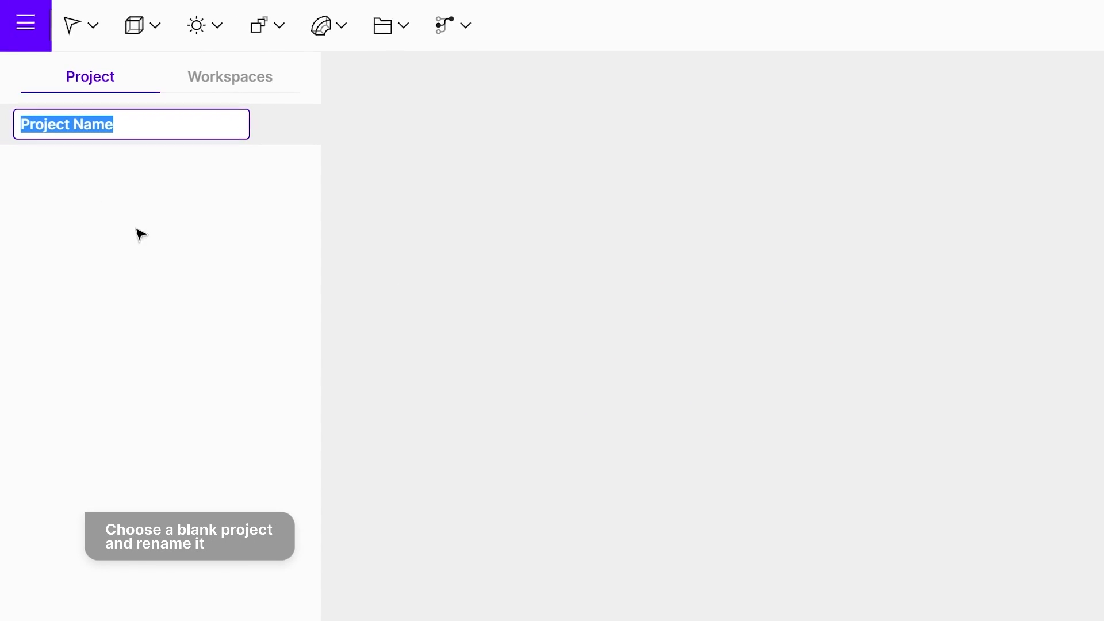
type("Champagne Bottle Scene")
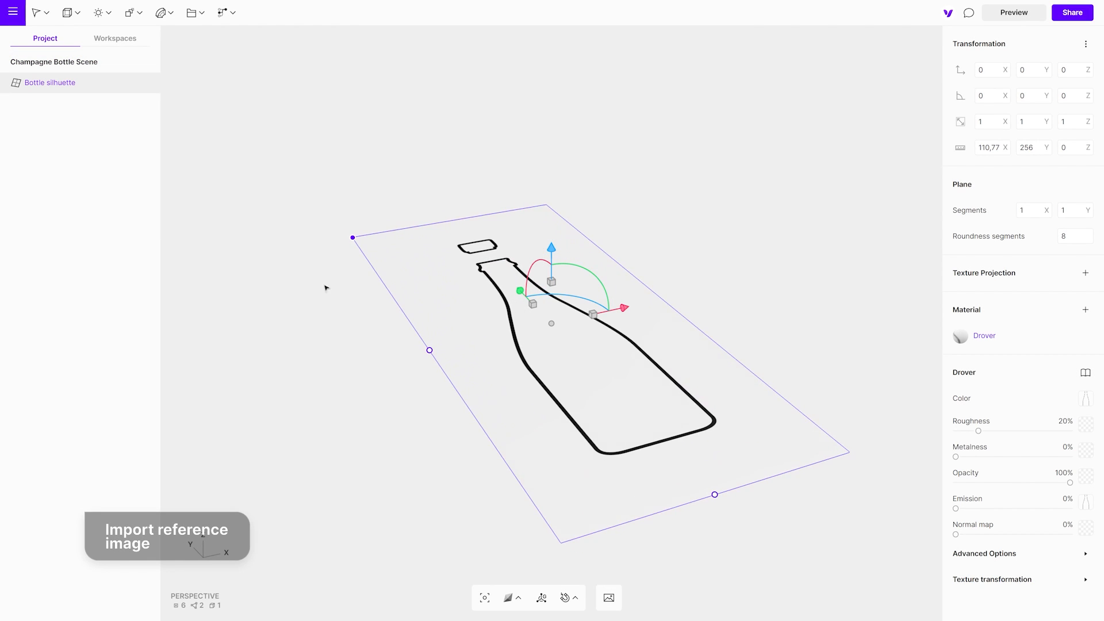
left_click_drag(508, 310, 482, 312)
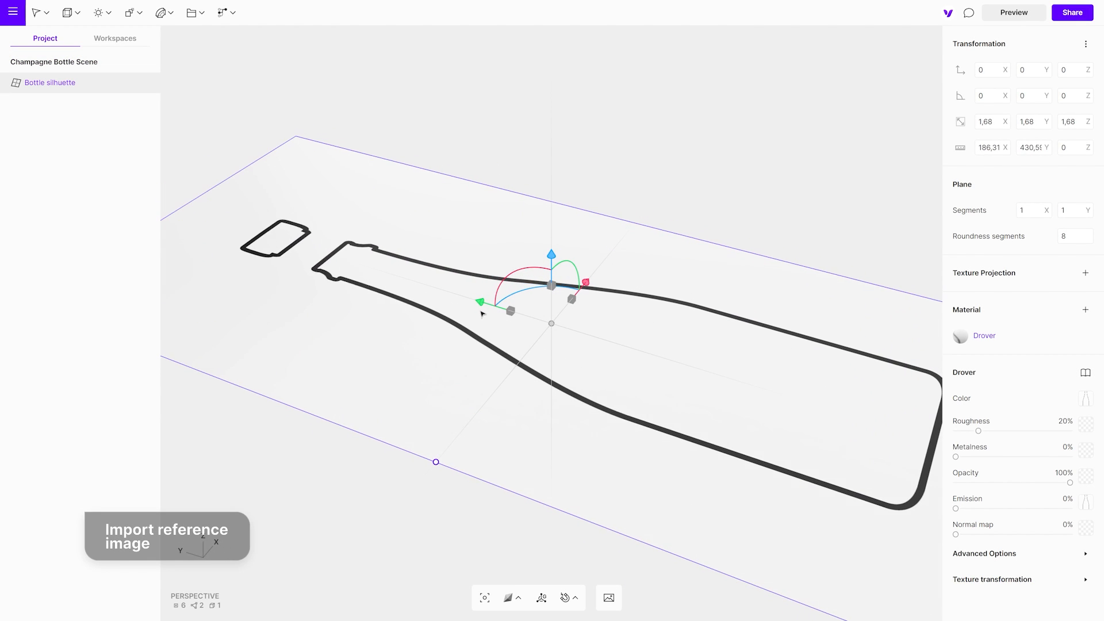
left_click_drag(524, 273, 612, 306)
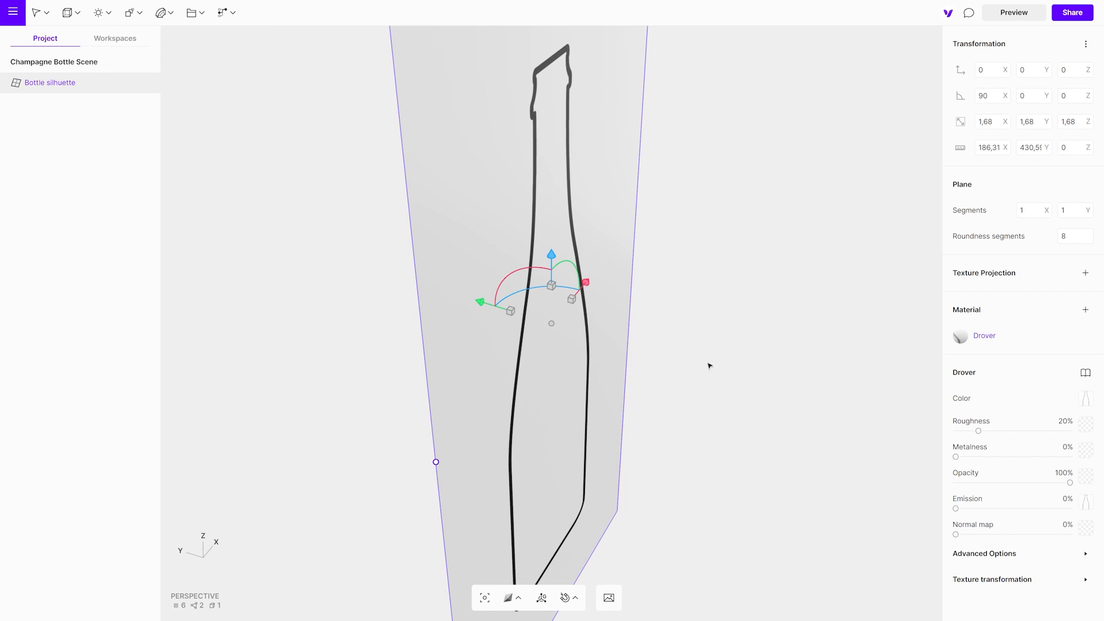
middle_click_drag(716, 368, 411, 291)
key("1")
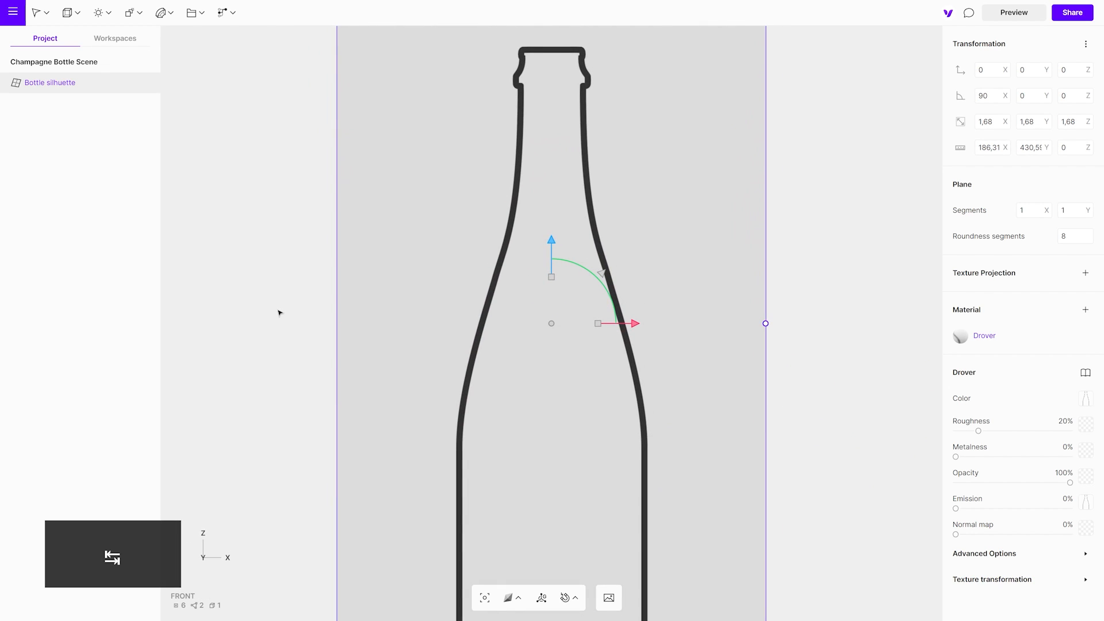
scroll(288, 315, "down", 3)
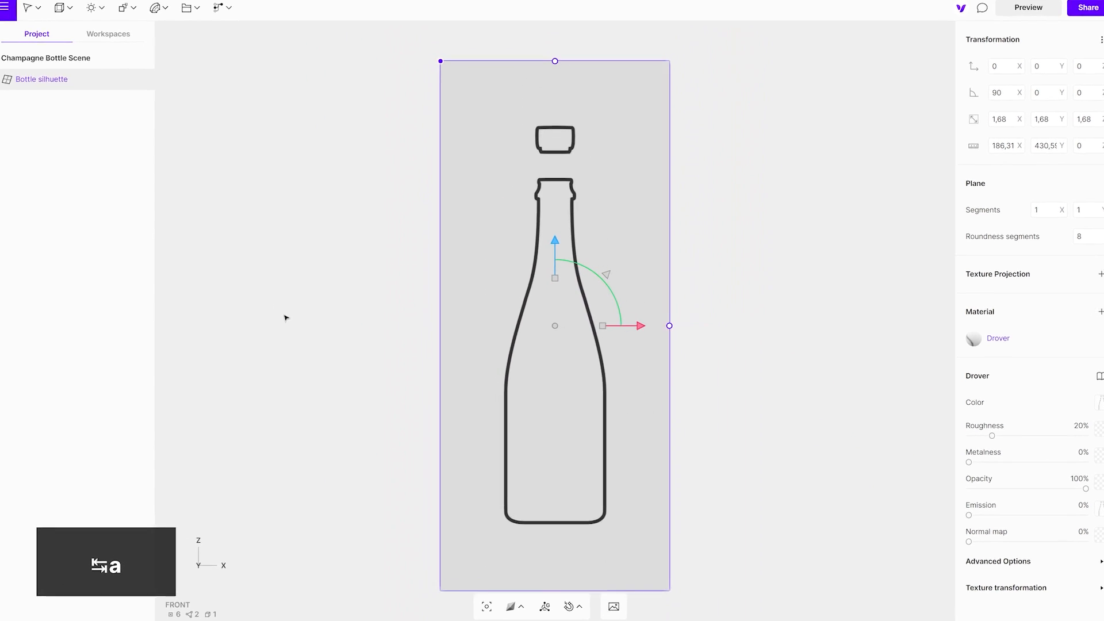
Step: Add a Cylinder primitive, lower it along Z to the bottle base and scale it to about 0.79
left_click(123, 18)
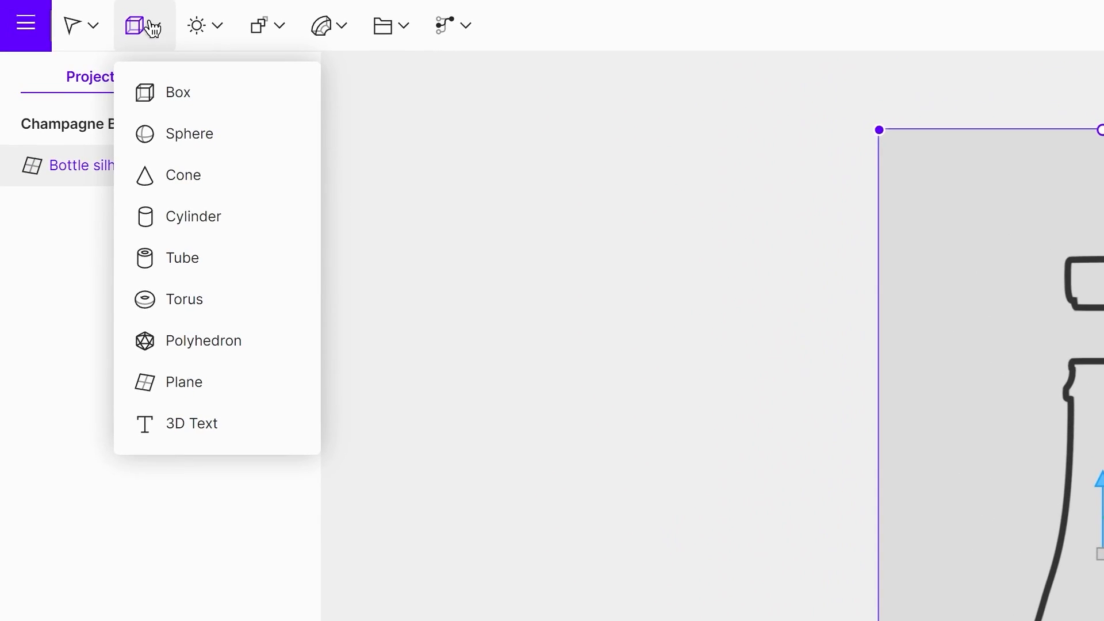
left_click(220, 217)
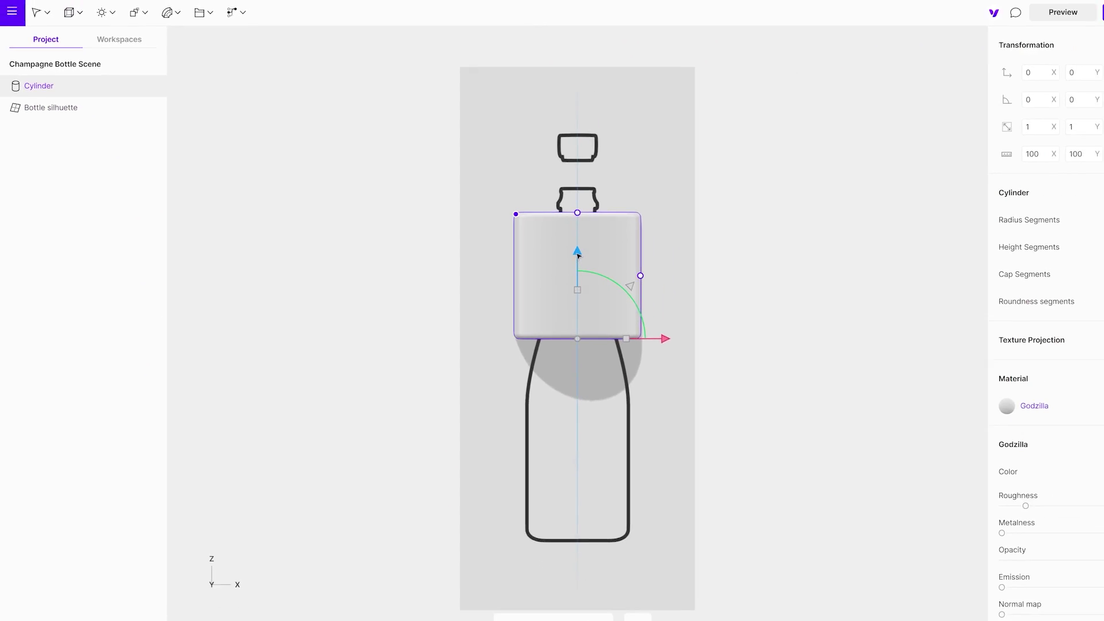
mouse_move(552, 285)
left_mouse_down()
mouse_move(561, 426)
mouse_move(553, 397)
left_mouse_up()
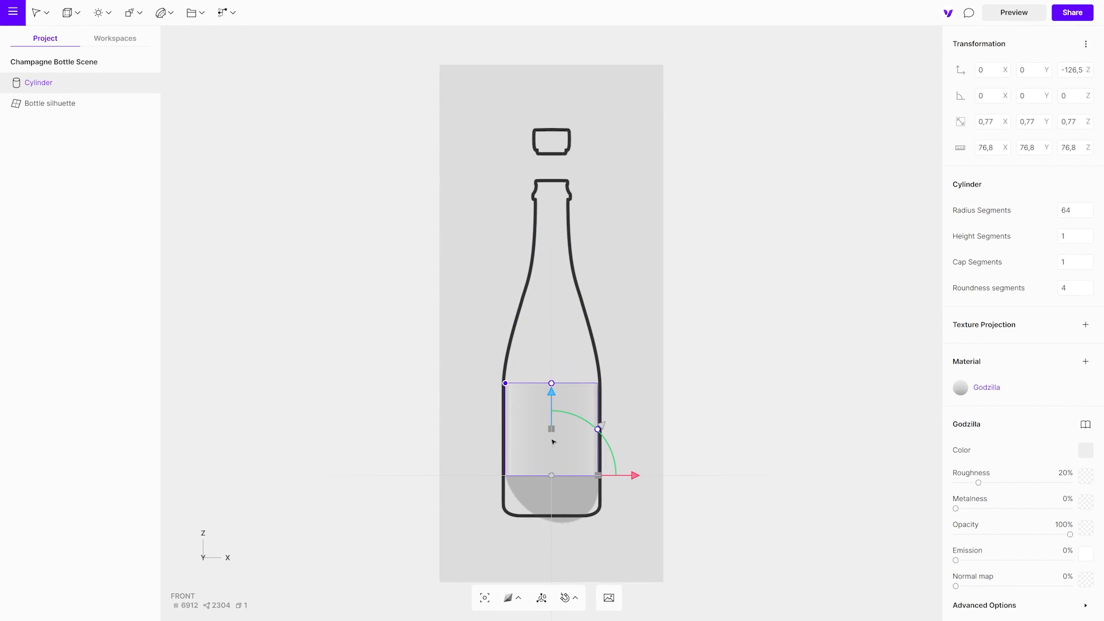
key("a")
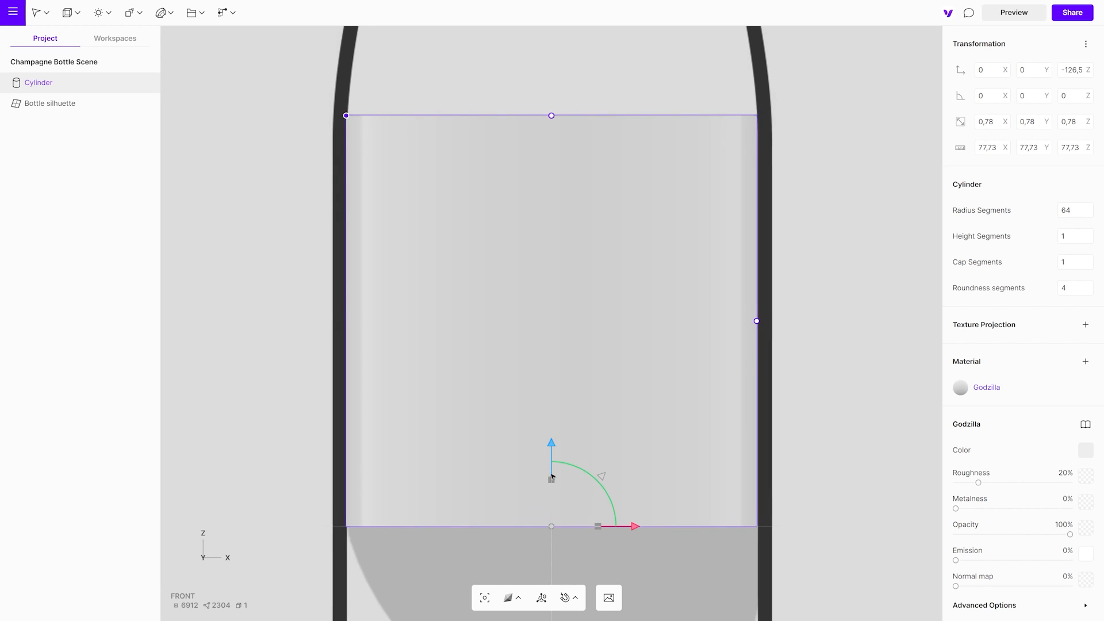
left_click_drag(553, 444, 555, 508)
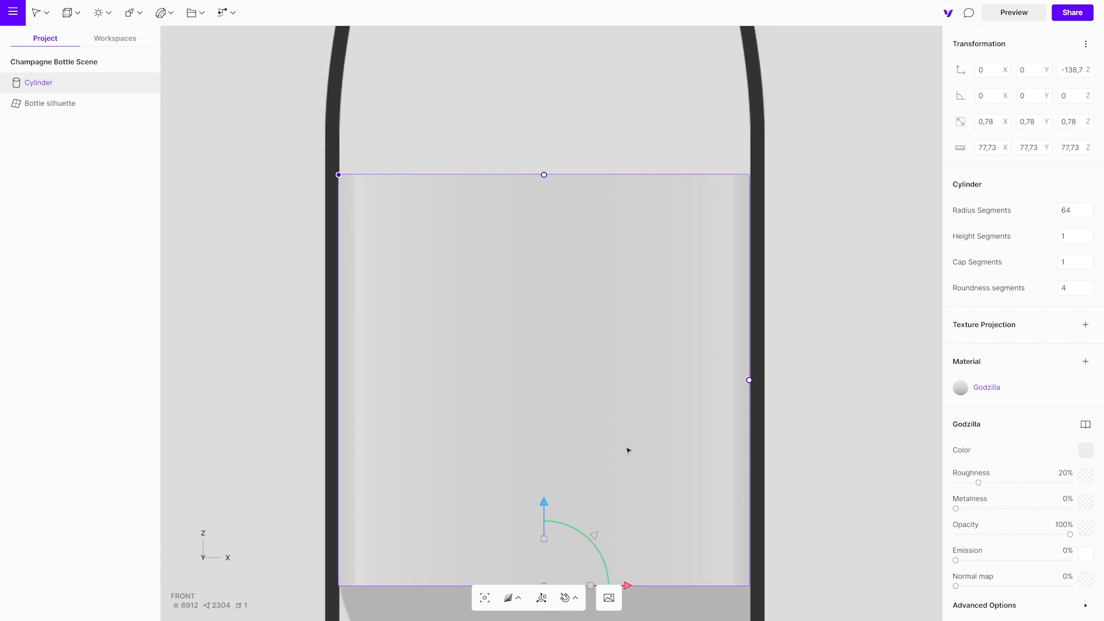
middle_click_drag(642, 472, 632, 421)
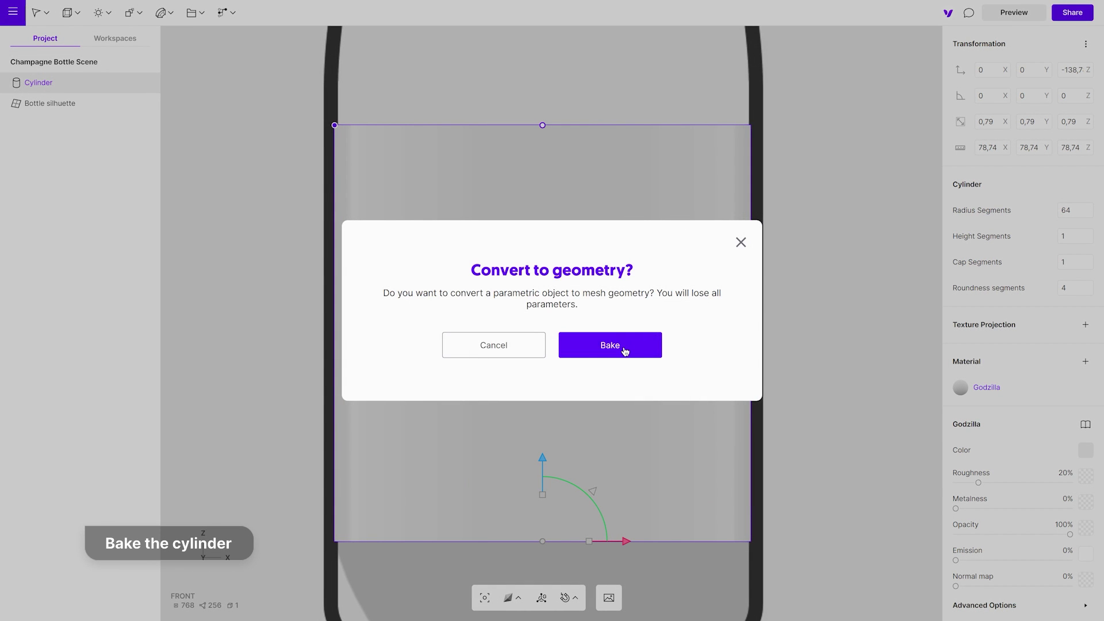
Step: Bake the cylinder into an editable mesh and paint-select all its top faces
left_click(625, 348)
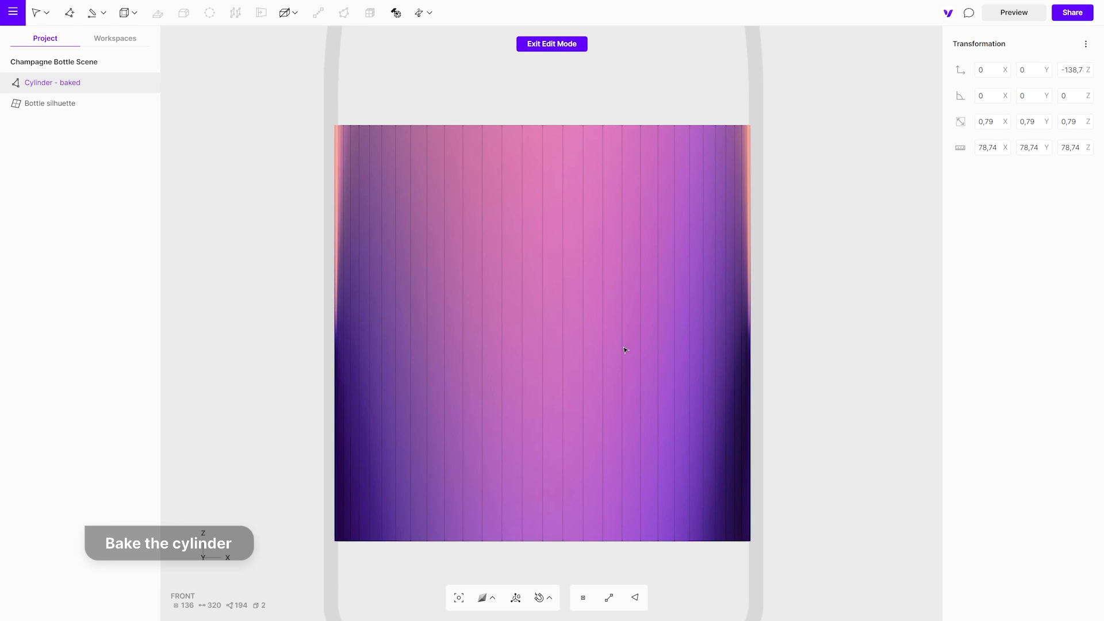
right_click_drag(794, 189, 559, 257)
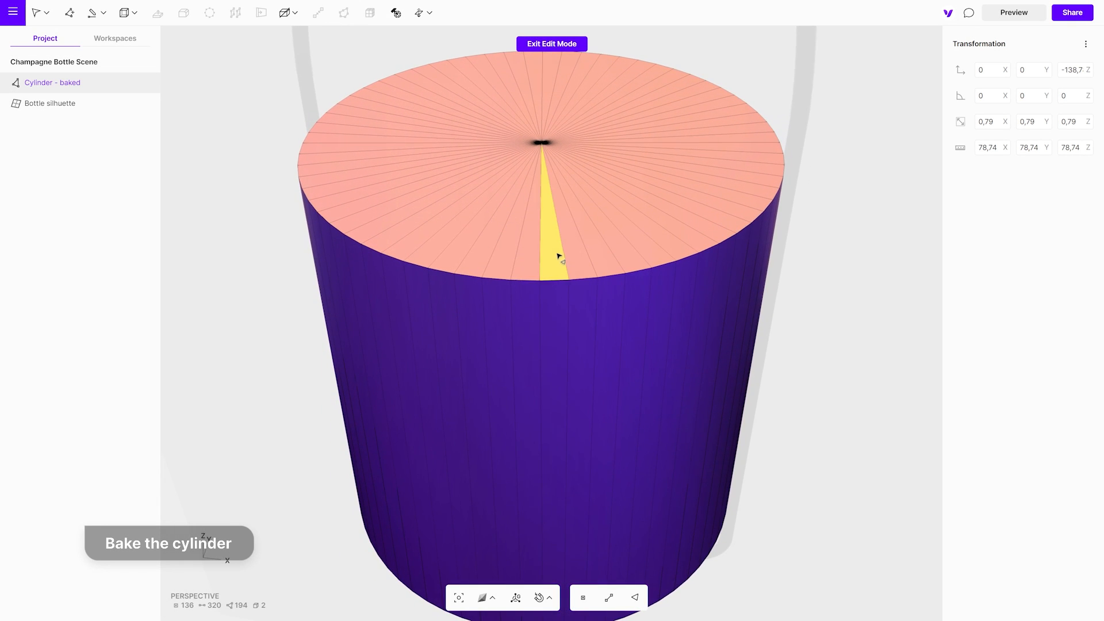
key("p")
left_click_drag(529, 253, 567, 220)
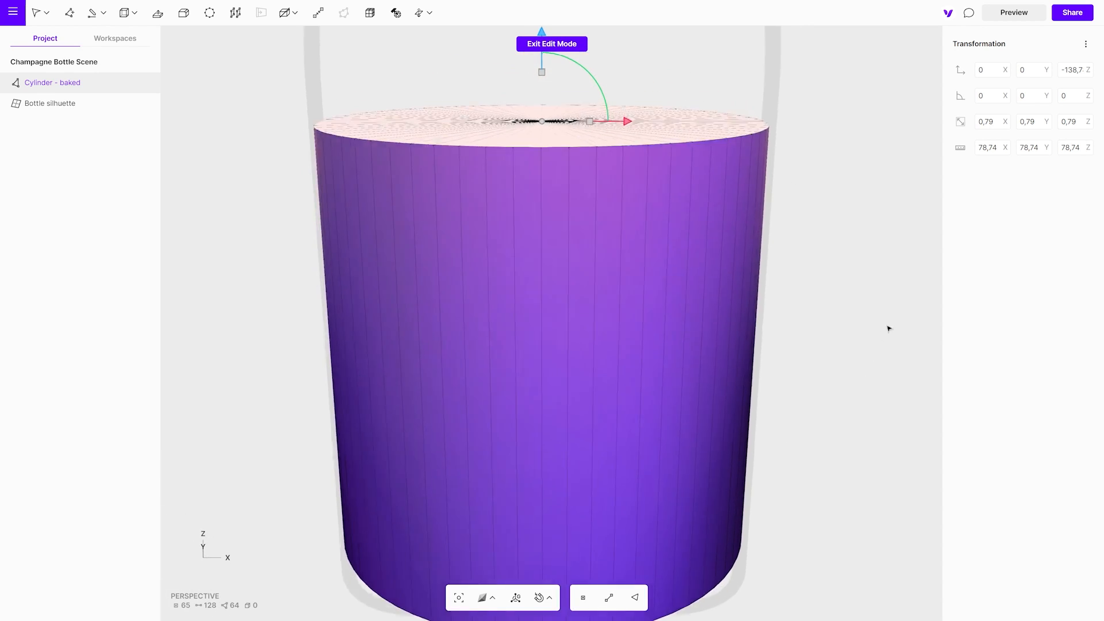
key("1")
scroll(796, 138, "down", 2)
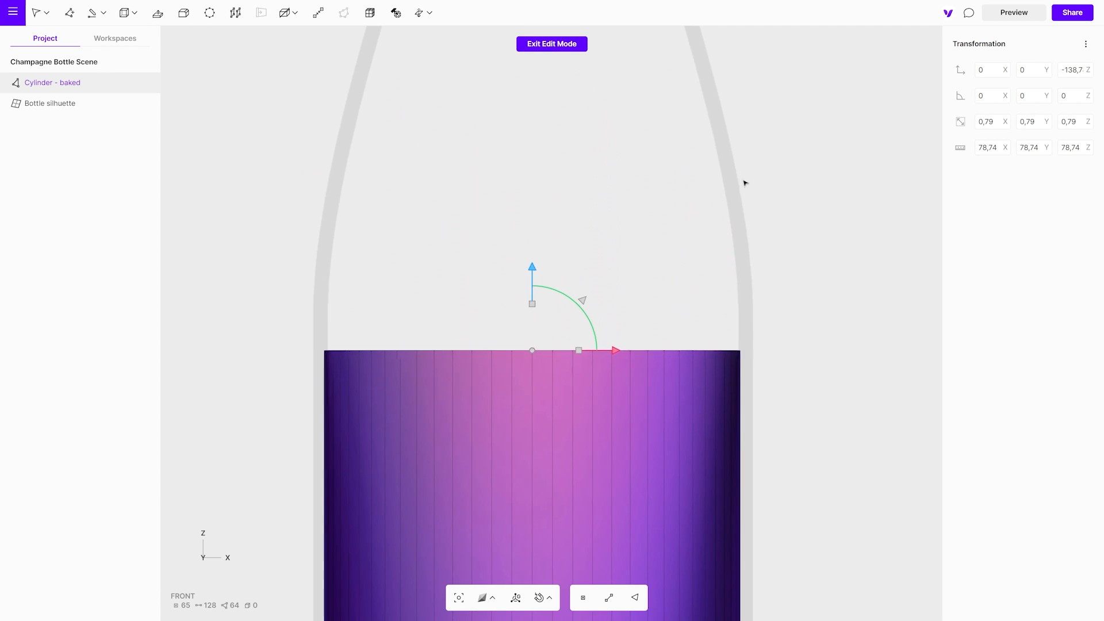
scroll(744, 191, "down", 2)
Step: Extrude the top faces repeatedly up the body, shoulder, neck and rounded lip along the silhouette
key("e")
left_click_drag(592, 376, 593, 277)
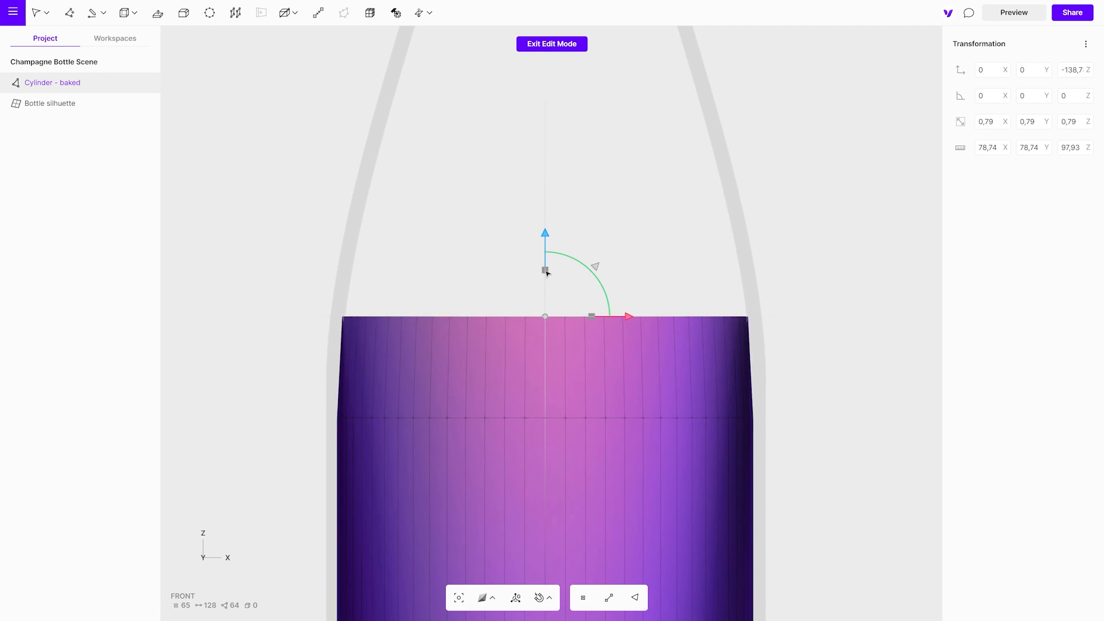
key("e")
left_click_drag(545, 271, 545, 180)
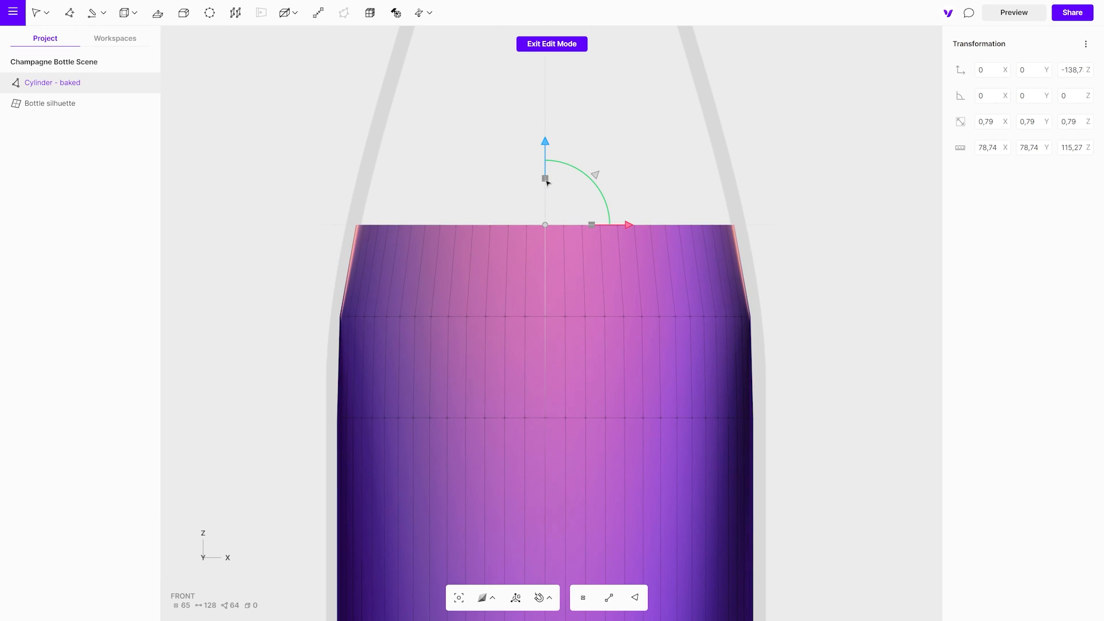
scroll(546, 181, "down", 2)
key("e")
left_click_drag(572, 353, 572, 173)
scroll(609, 136, "up", 1)
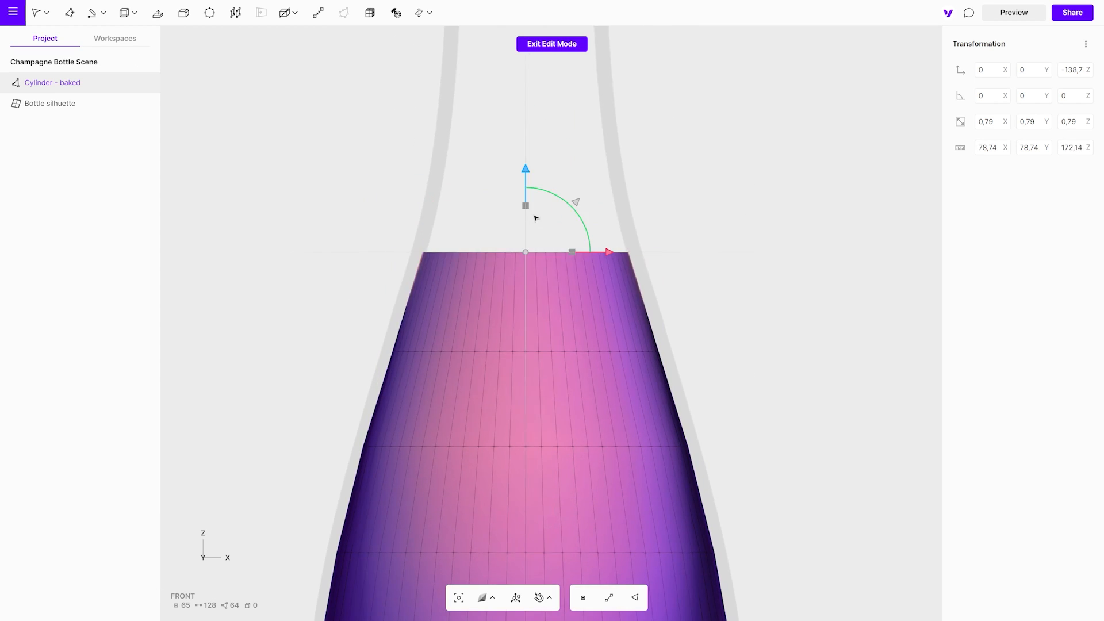
scroll(534, 218, "down", 2)
key("e")
left_click_drag(539, 267, 539, 164)
scroll(541, 215, "down", 1)
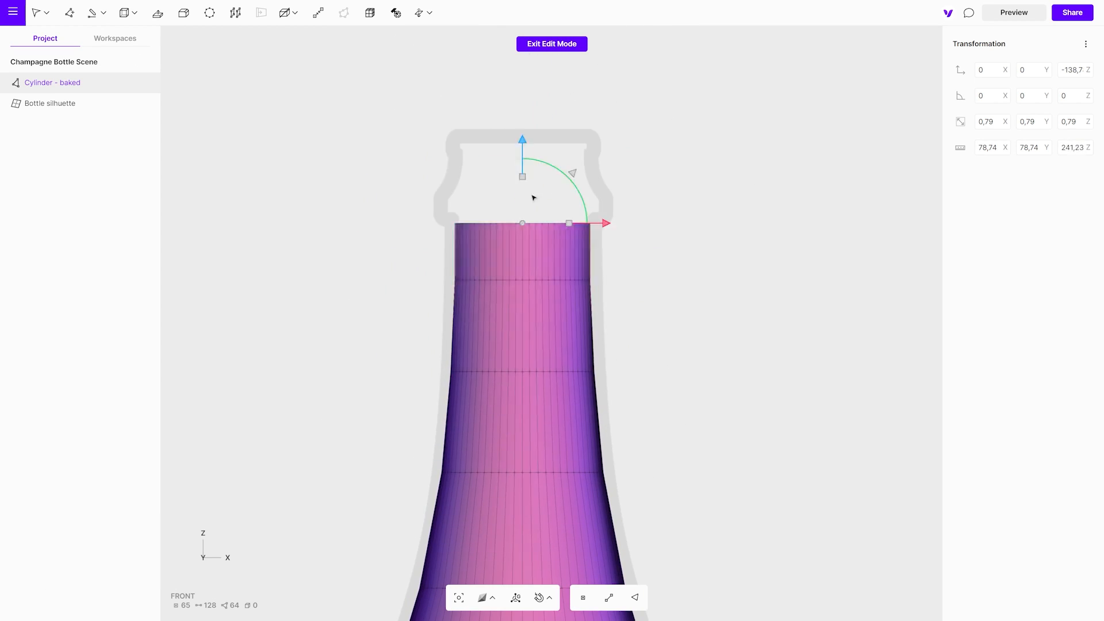
scroll(526, 182, "up", 1)
scroll(518, 224, "up", 1)
key("e")
mouse_move(535, 259)
left_mouse_down()
mouse_move(516, 206)
mouse_move(543, 182)
left_mouse_up()
key("e")
left_click_drag(526, 233, 506, 164)
scroll(506, 194, "up", 1)
key("e")
scroll(506, 174, "down", 3)
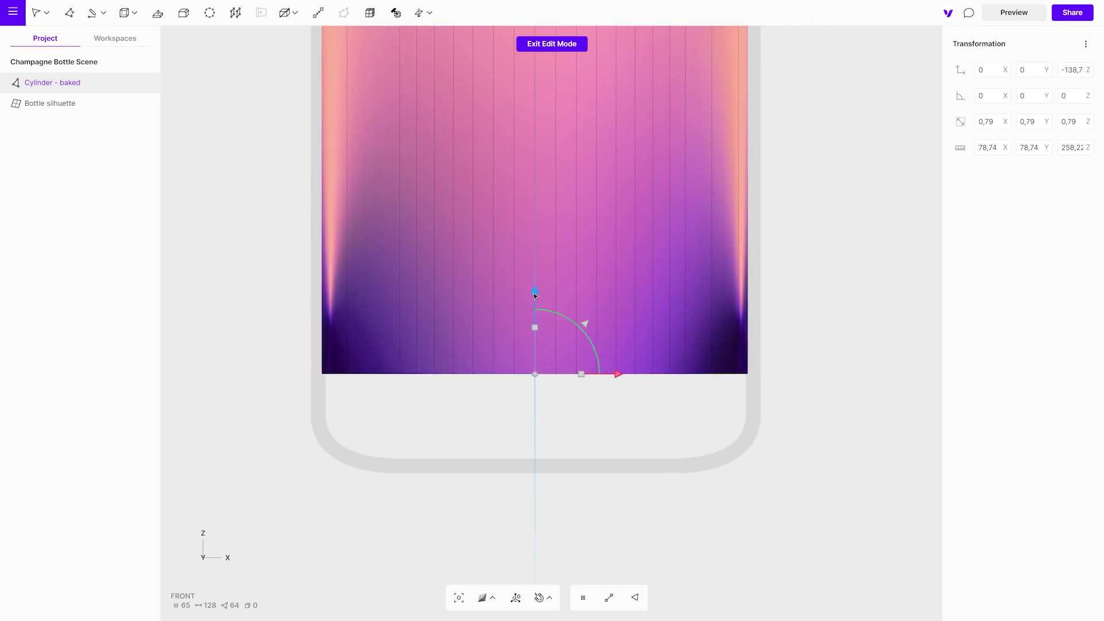
Step: Extrude the bottom face down to the base and inset it into a smaller disc underneath
key("e")
left_click_drag(555, 448, 554, 497)
key("e")
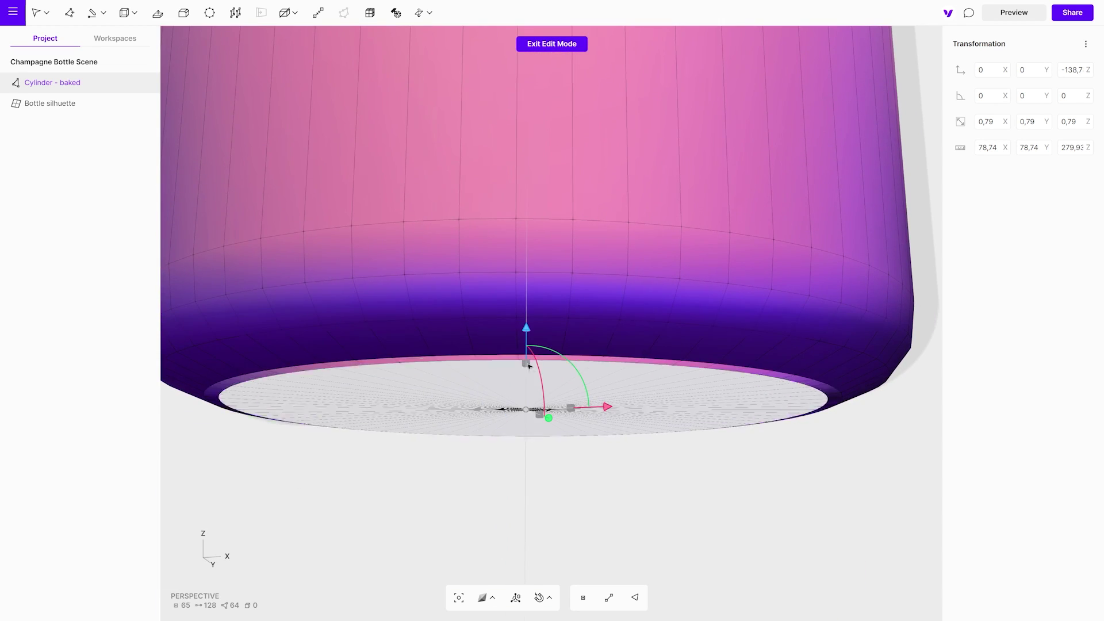
key("e")
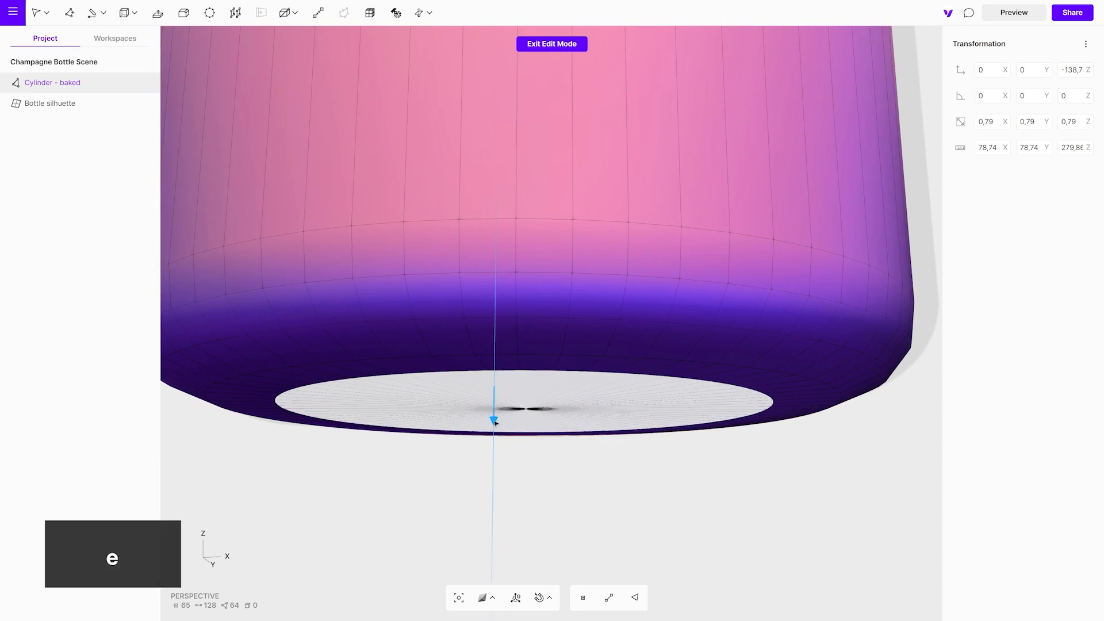
left_click_drag(529, 365, 507, 392)
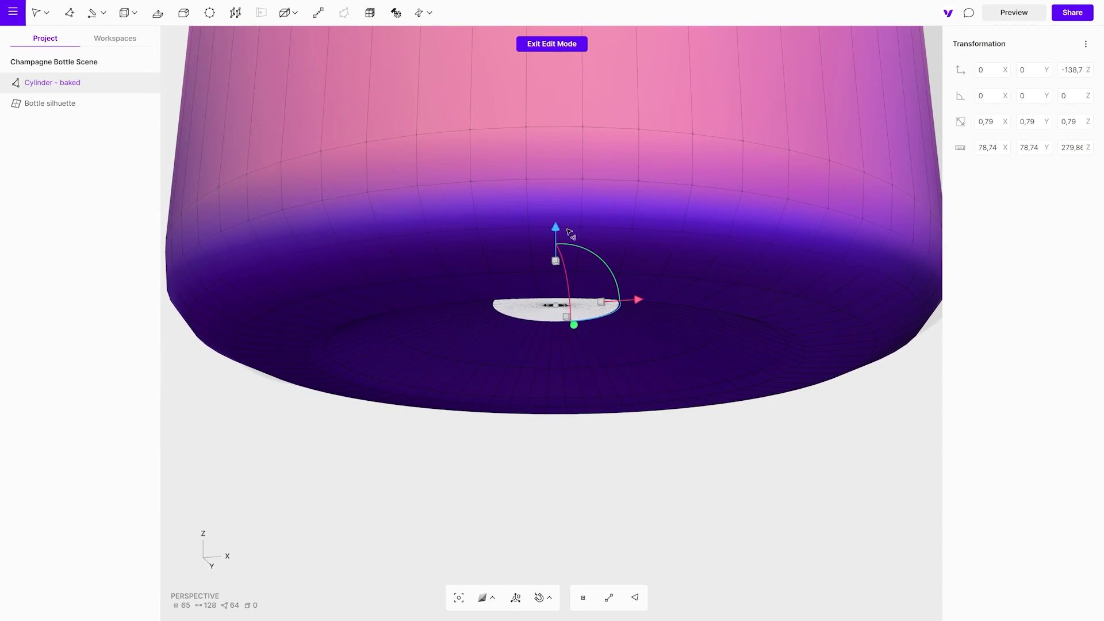
scroll(552, 276, "up", 5)
right_click_drag(577, 289, 750, 423)
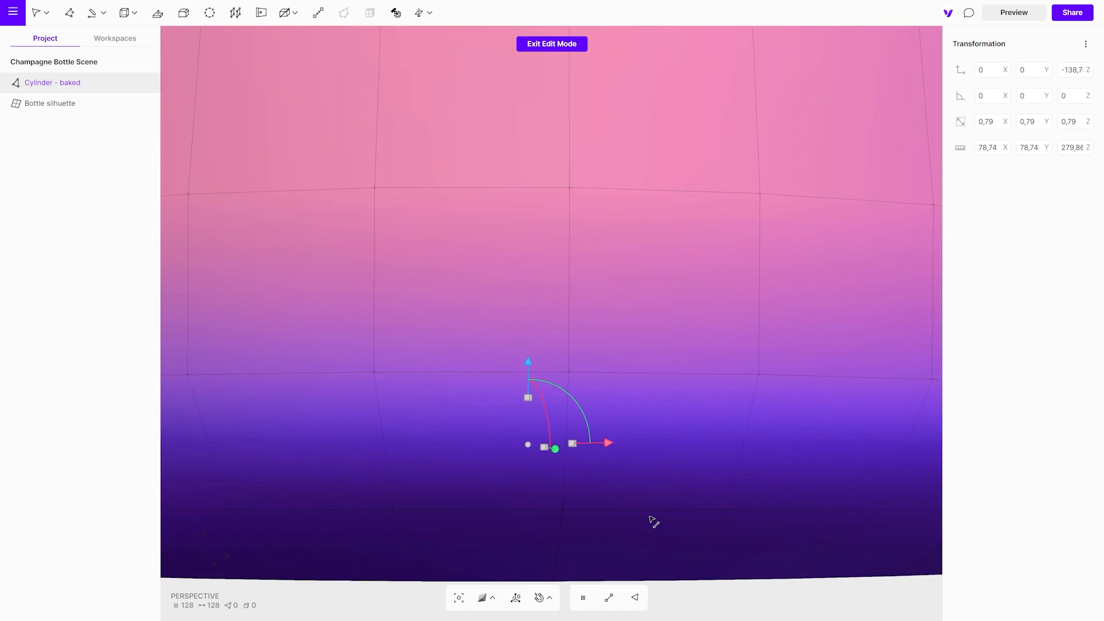
key("1")
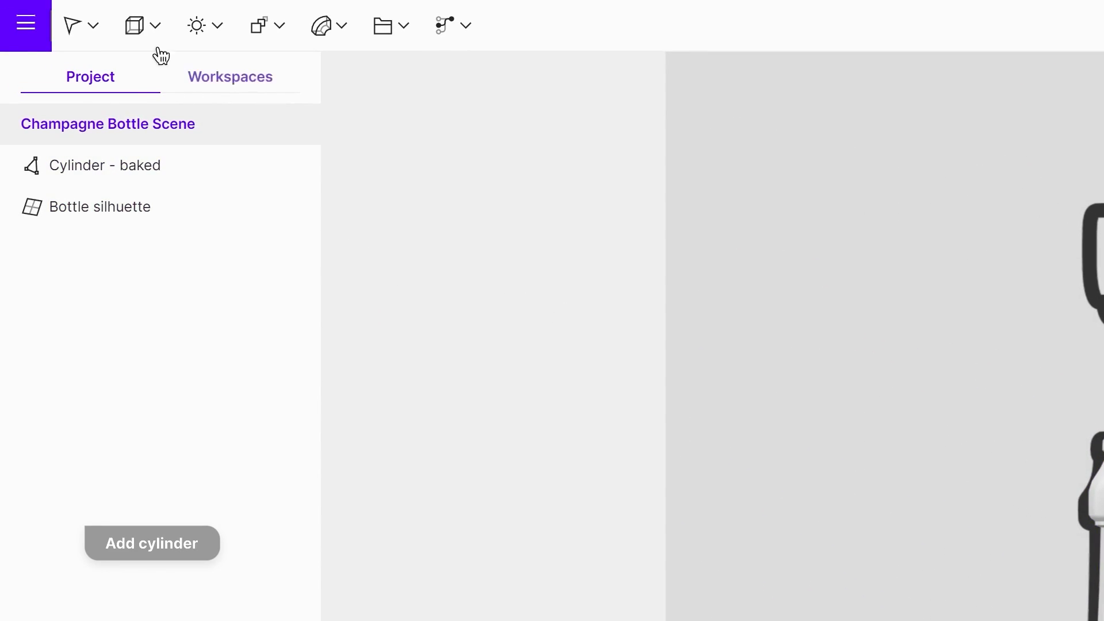
Step: Add a second Cylinder, raise it into the cap outline and scale X/Y wider and Z flatter to fit
left_click(143, 26)
left_click(185, 207)
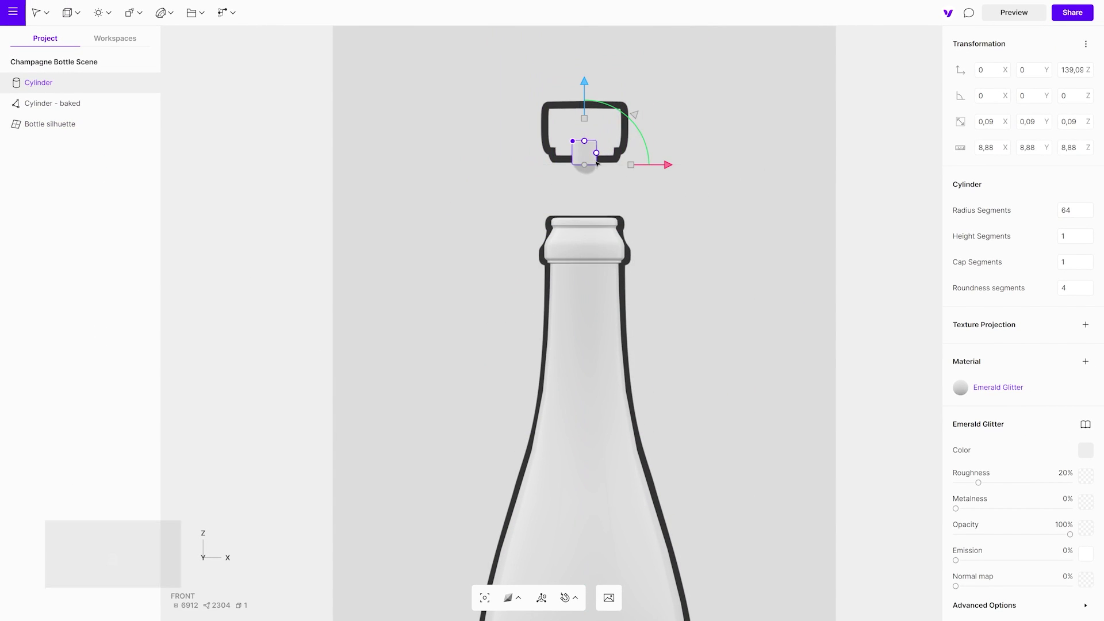
key("a")
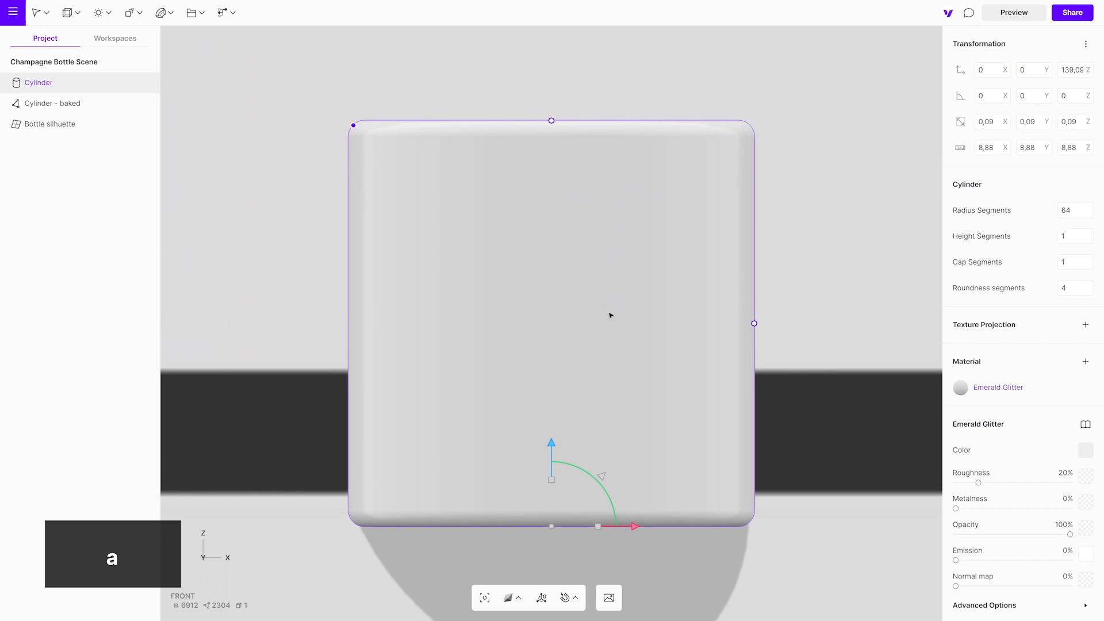
scroll(608, 321, "down", 5)
scroll(518, 106, "down", 4)
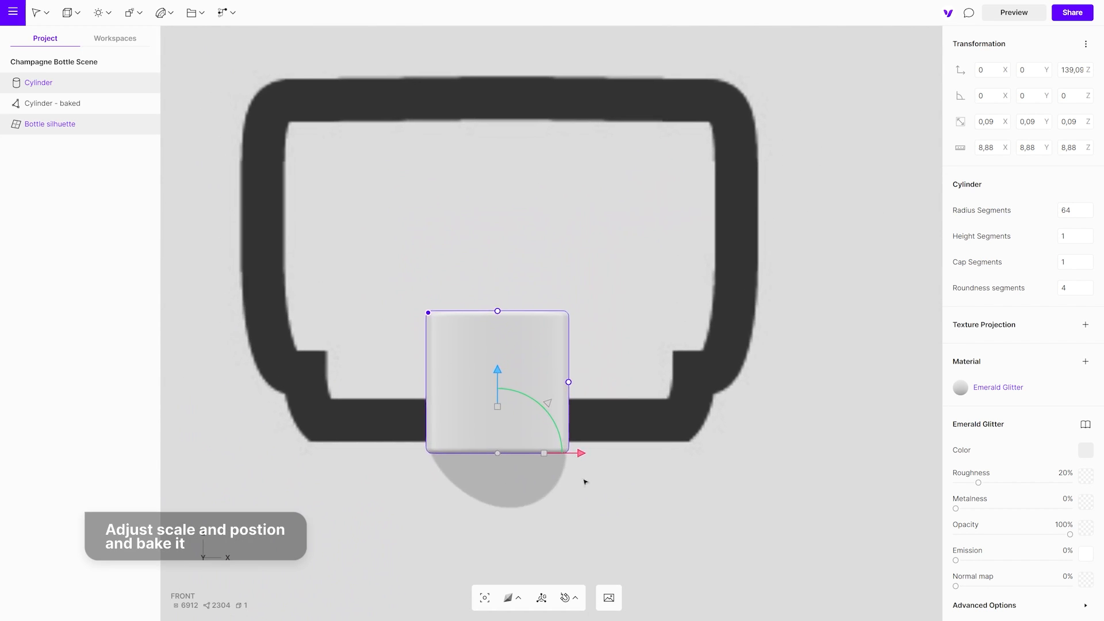
left_click_drag(509, 405, 499, 251)
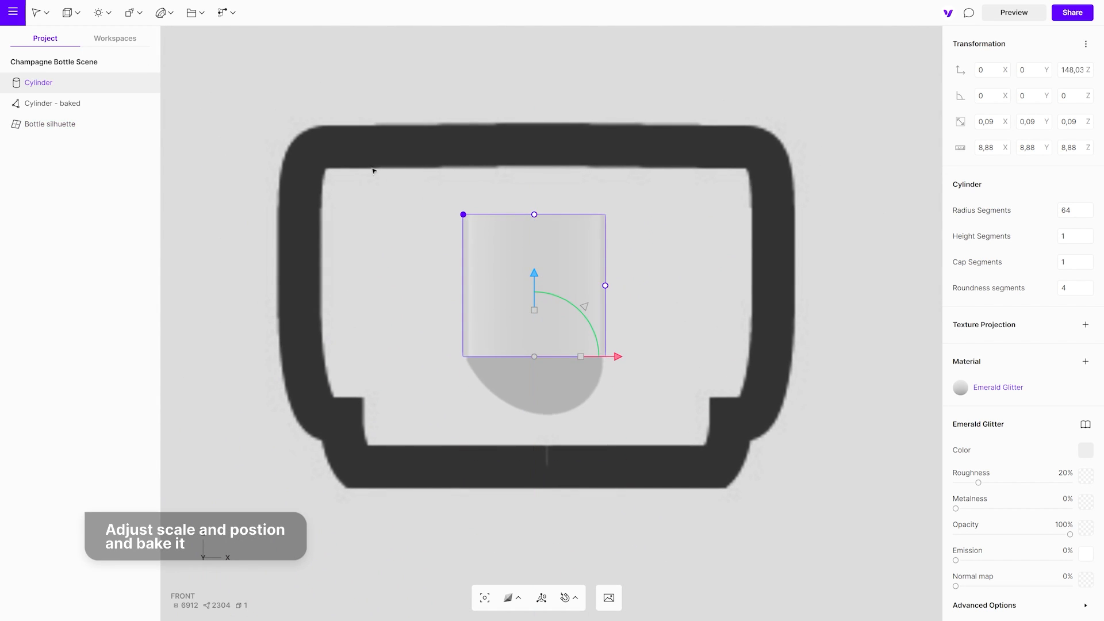
left_click_drag(533, 309, 517, 224)
mouse_move(533, 274)
left_mouse_down()
mouse_move(542, 348)
mouse_move(533, 310)
left_mouse_up()
Step: Convert the cork cylinder to geometry and extrude its top faces upward twice into a taller cap
key("ctrl+shift+b")
left_click(610, 346)
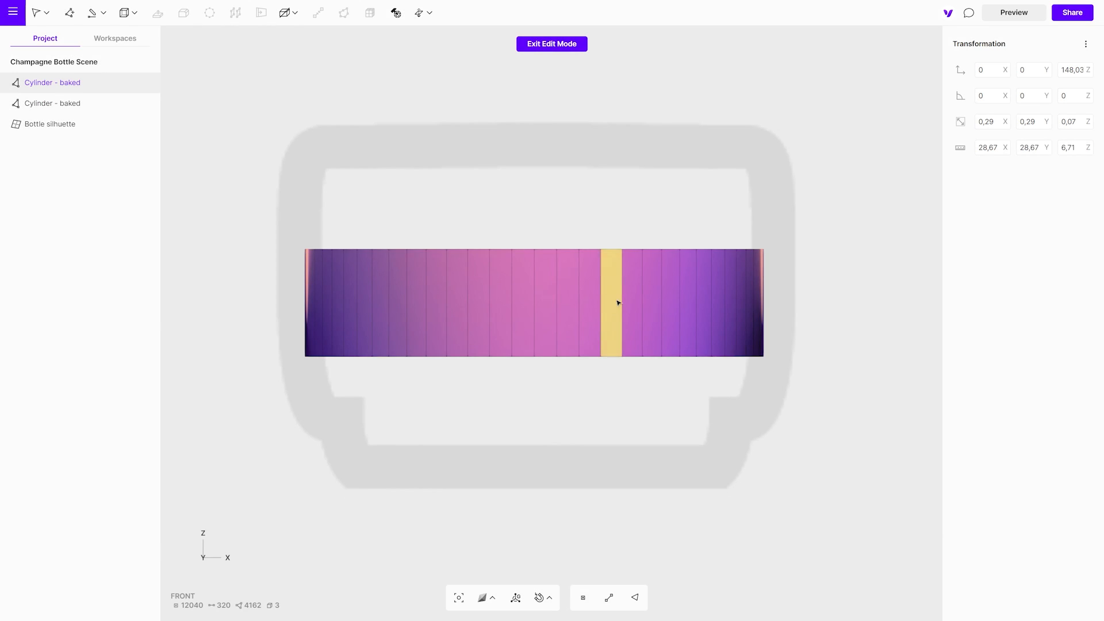
left_click(618, 300)
middle_click_drag(618, 301, 583, 341)
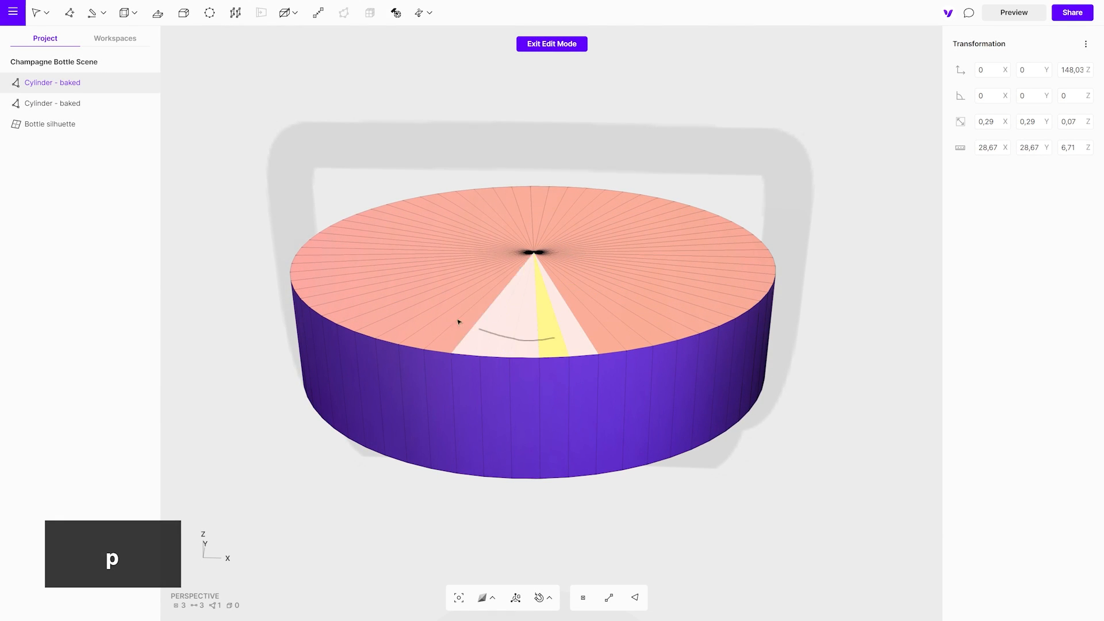
left_click_drag(445, 315, 603, 259)
key("1")
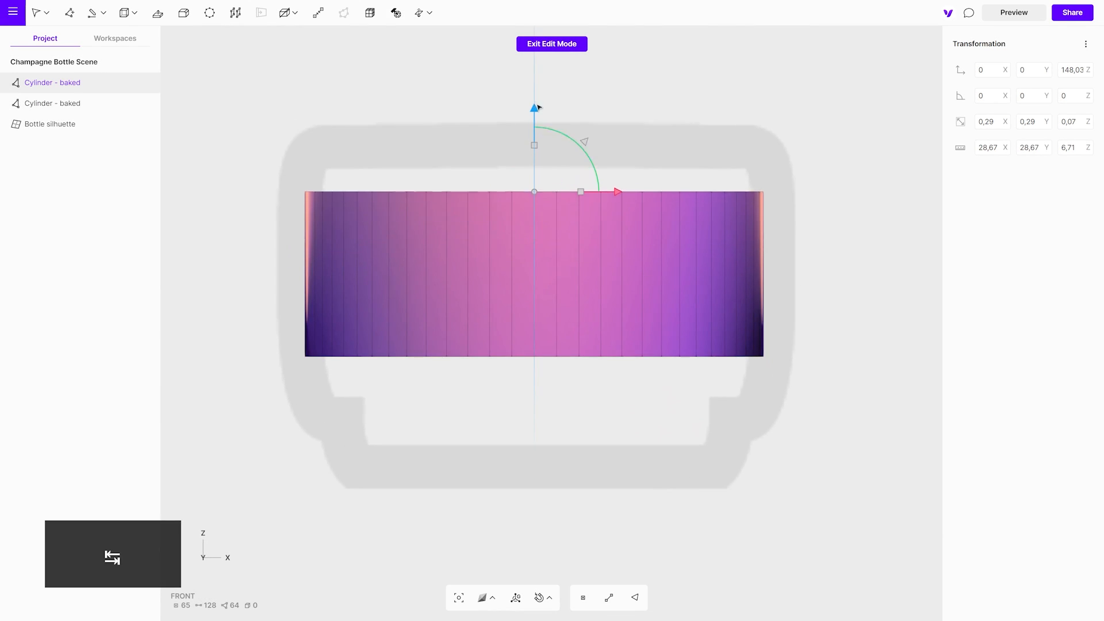
key("e")
left_click(626, 132)
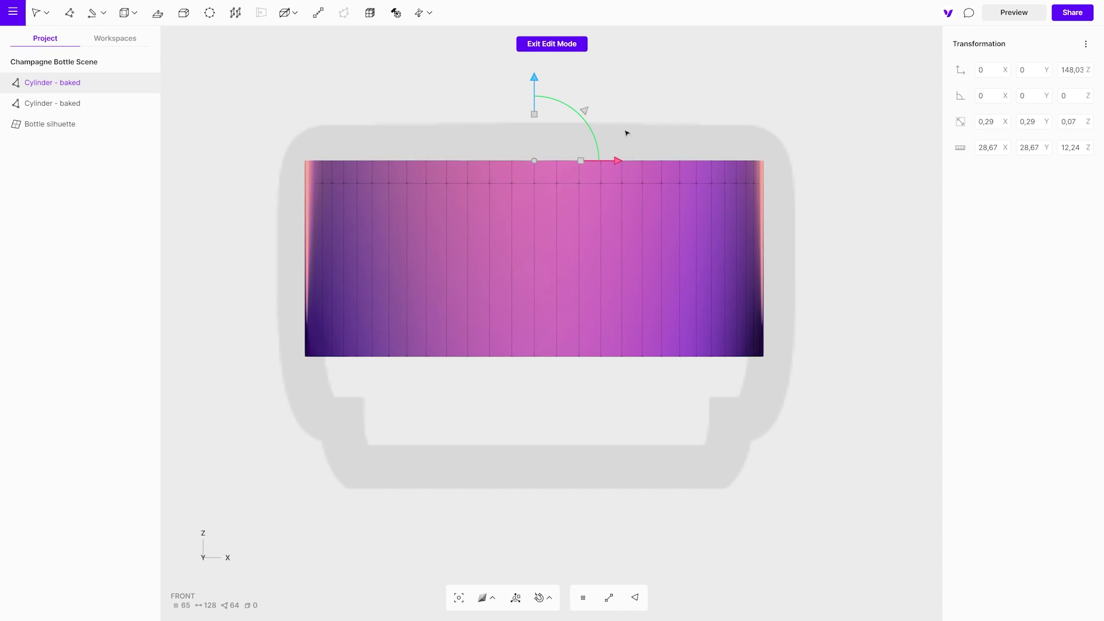
key("e")
left_click(536, 102)
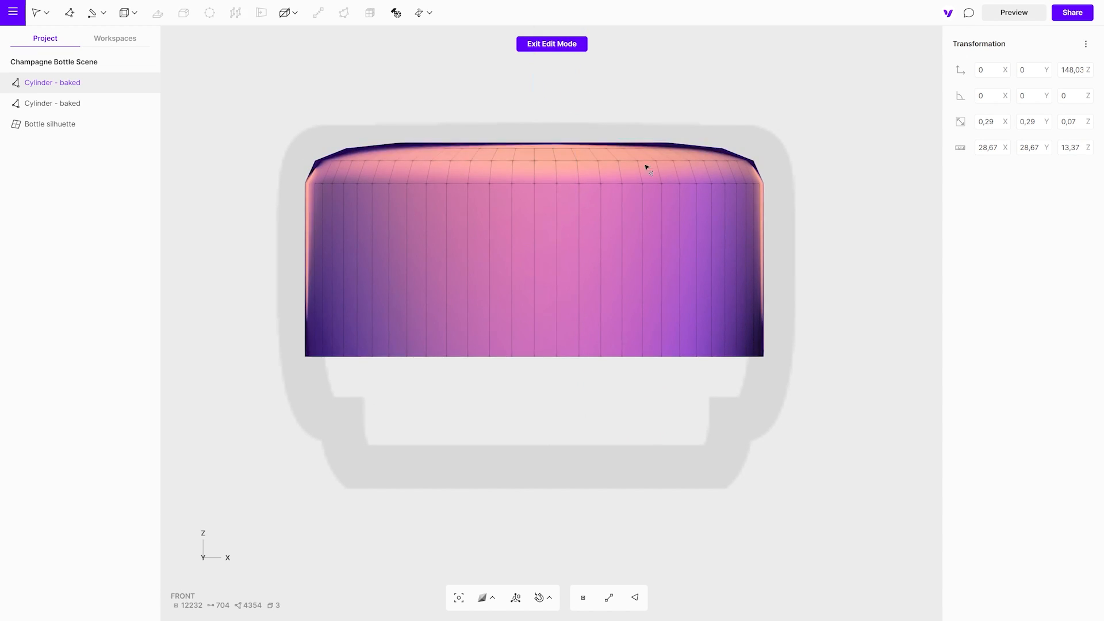
Step: Paint-select the cork's bottom faces and extrude them downward three times into a narrower plug
middle_click_drag(625, 365, 604, 259)
key("p")
left_click_drag(586, 259, 319, 371)
key("1")
key("e")
left_click(572, 436)
key("e")
left_click(565, 495)
key("e")
left_click(560, 449)
Step: Leave edit mode and delete the Bottle silhuette reference plane
left_click(551, 43)
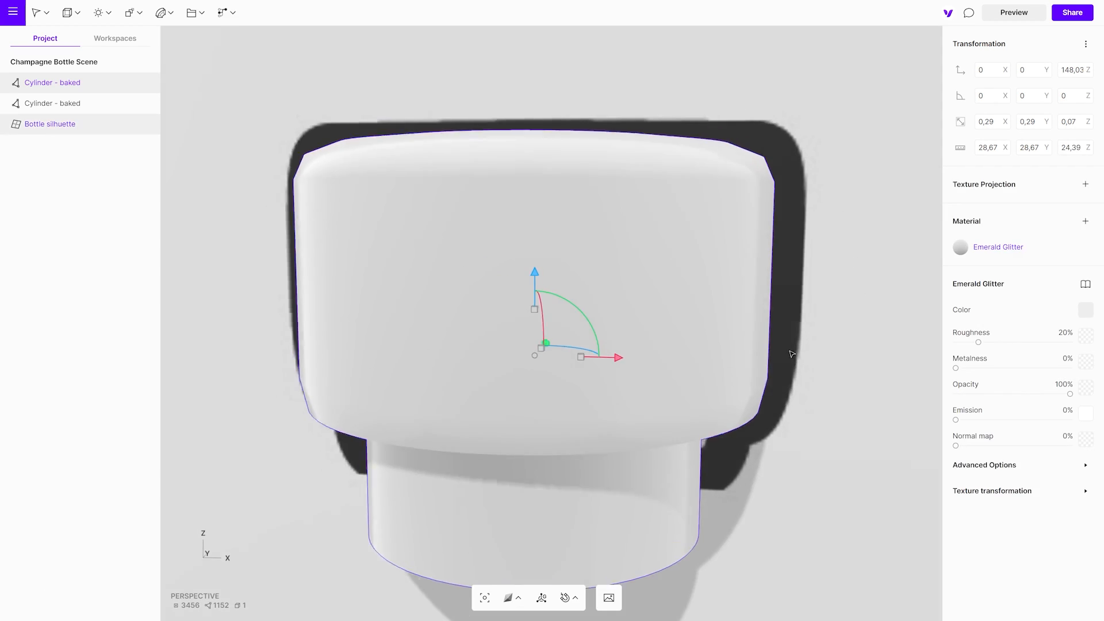
scroll(552, 311, "down", 5)
left_click(552, 432)
middle_click_drag(551, 345, 634, 339)
key("a")
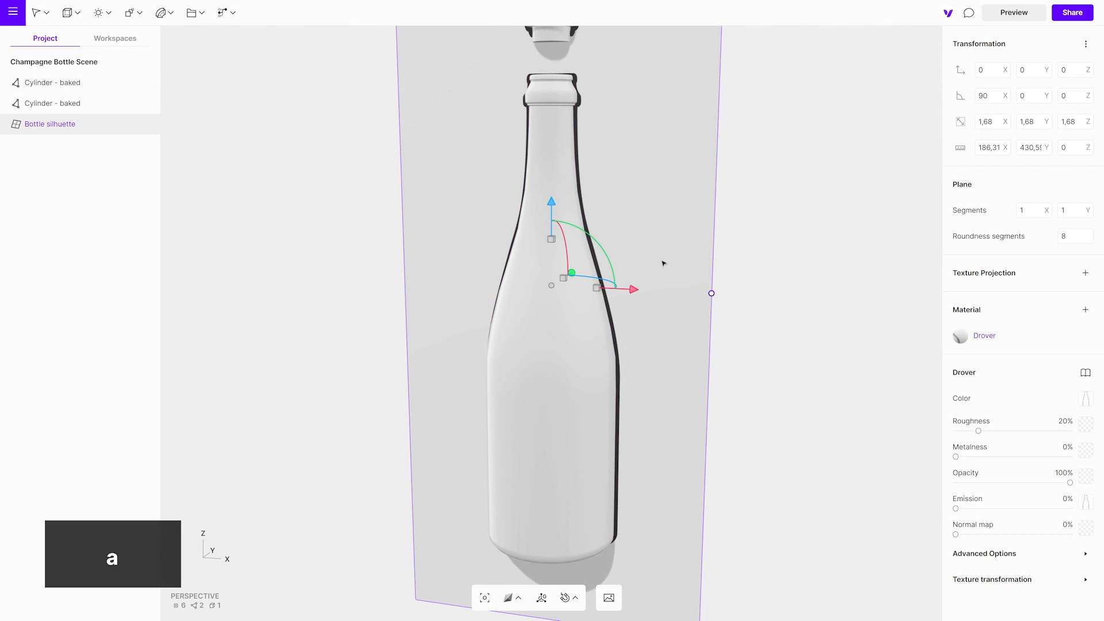
key("Delete")
Step: Add a Subdivide modifier to the bottle body and check its underside
middle_click_drag(662, 265, 671, 321)
left_click(535, 388)
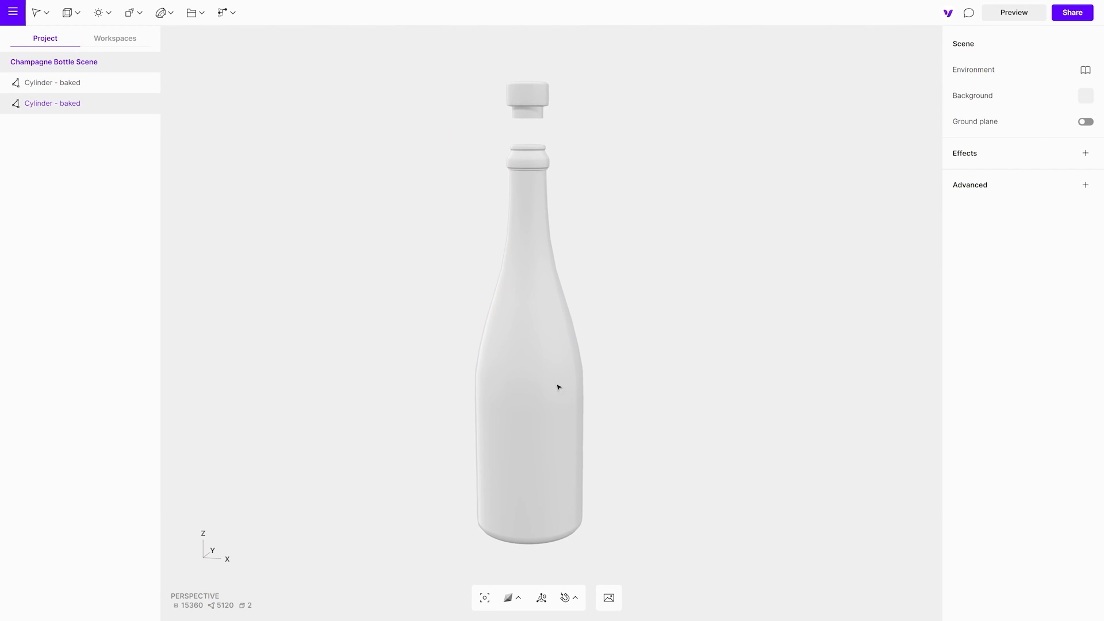
left_click(279, 12)
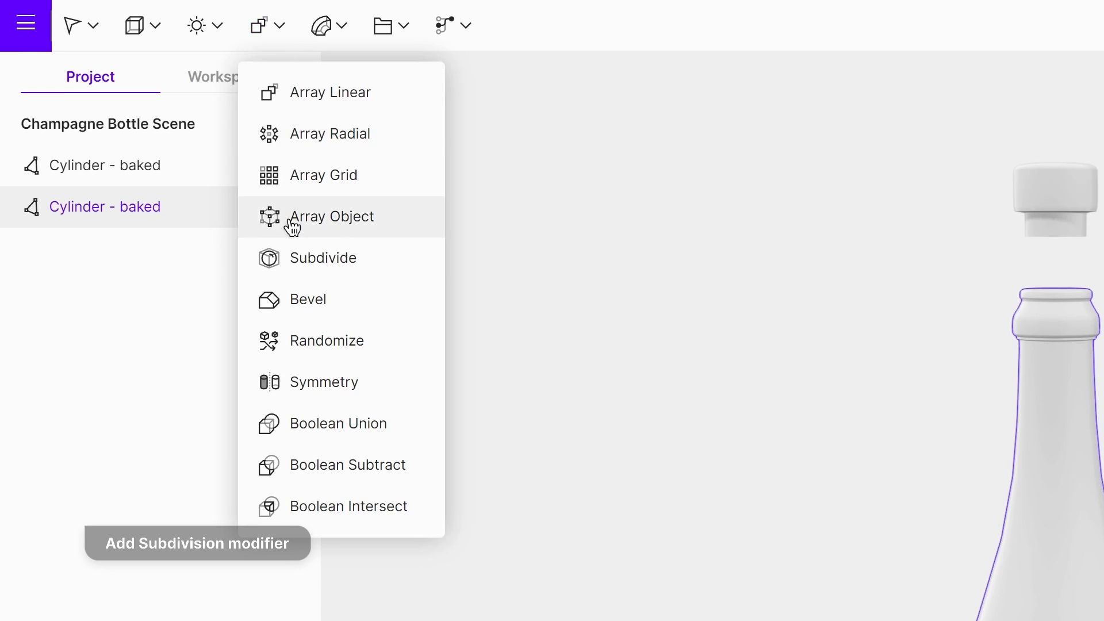
left_click(323, 257)
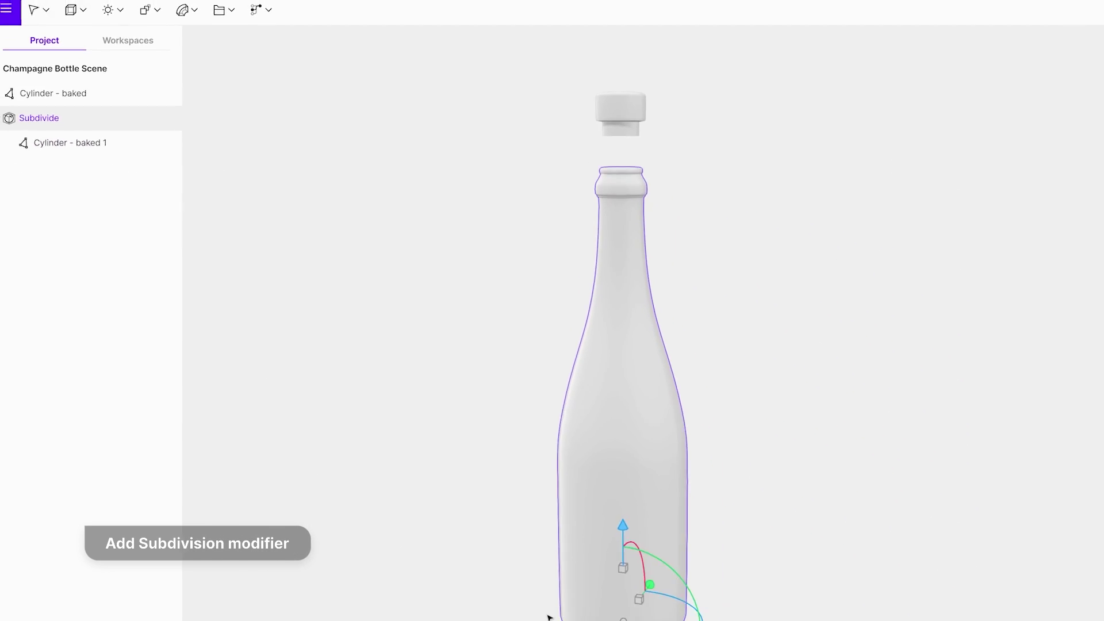
mouse_move(440, 211)
middle_mouse_down()
mouse_move(435, 139)
mouse_move(460, 238)
middle_mouse_up()
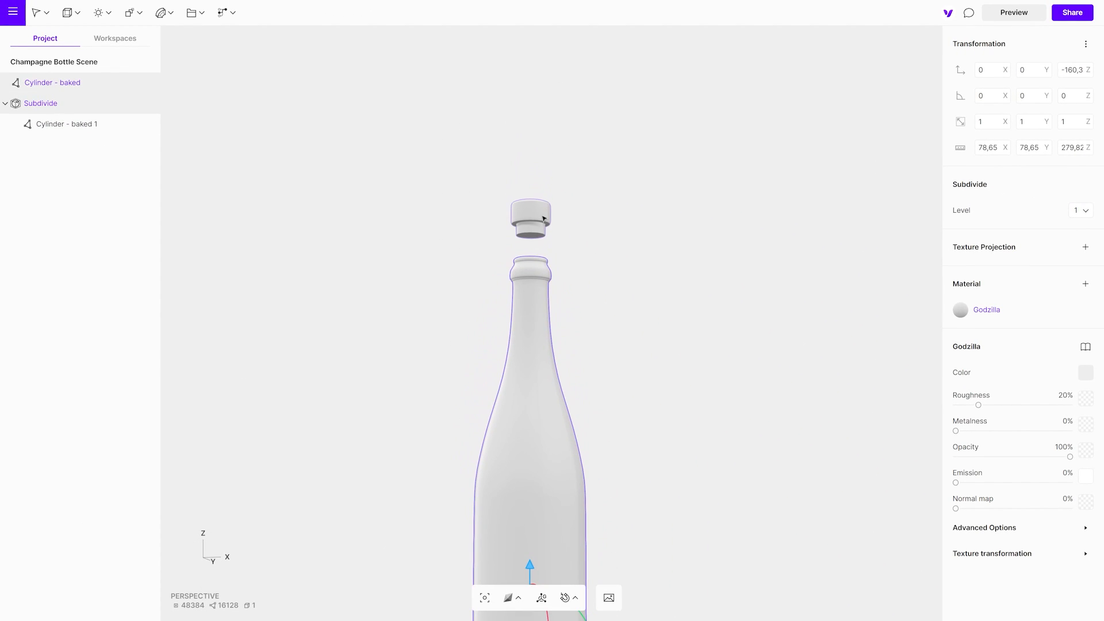
Step: Add a Subdivide modifier to the cork and lower it along Z to sit on the bottle neck
left_click(527, 185)
left_click(134, 13)
left_click(158, 129)
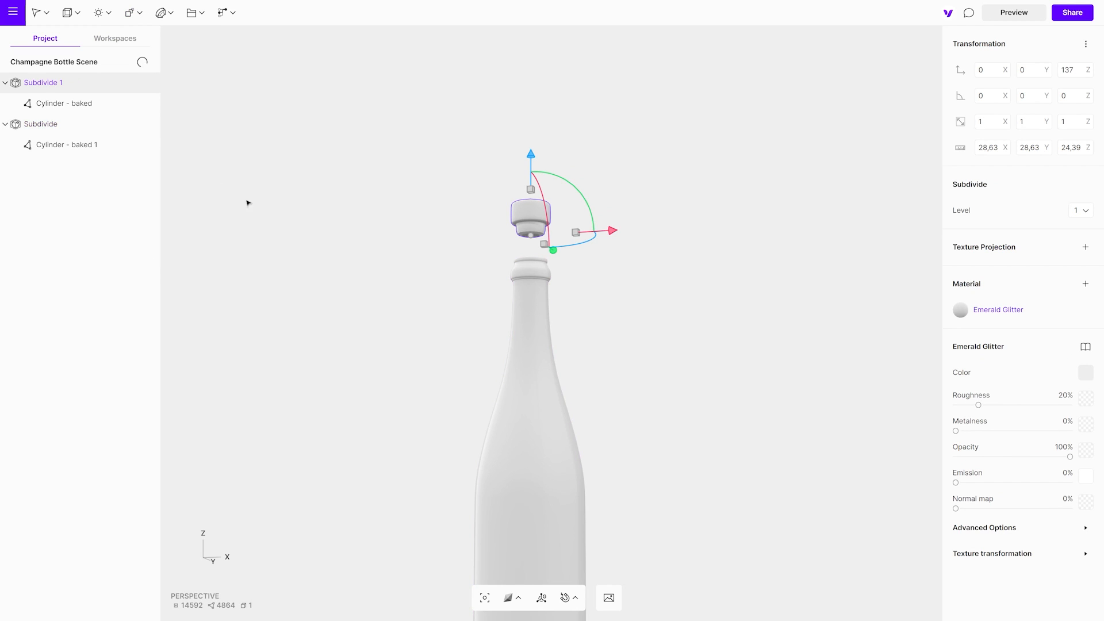
scroll(569, 276, "up", 5)
scroll(569, 259, "up", 3)
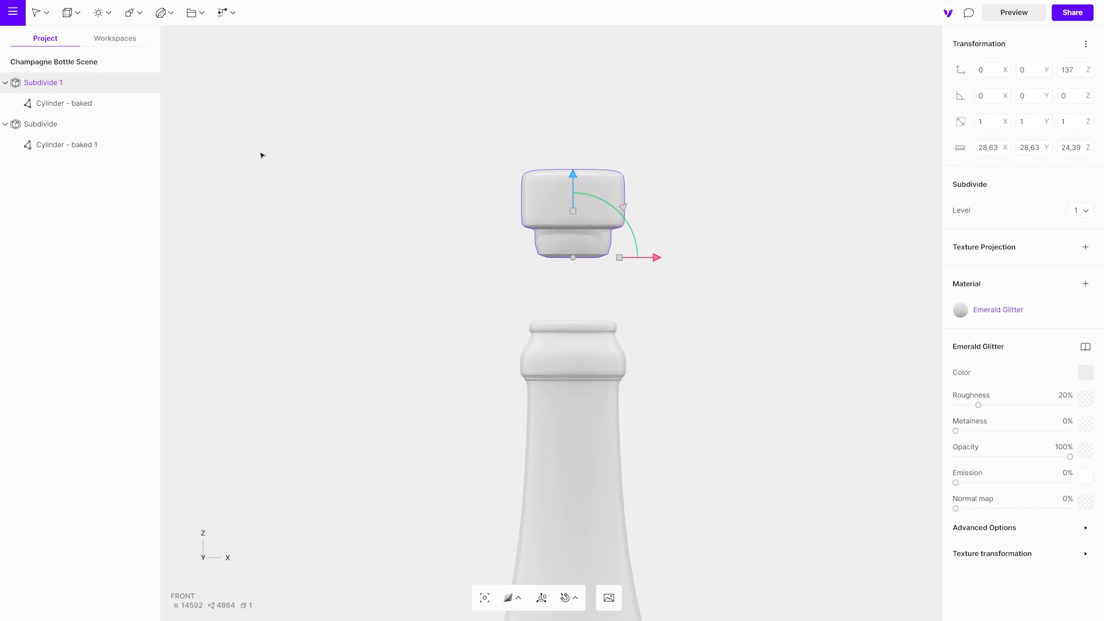
left_click_drag(565, 169, 571, 256)
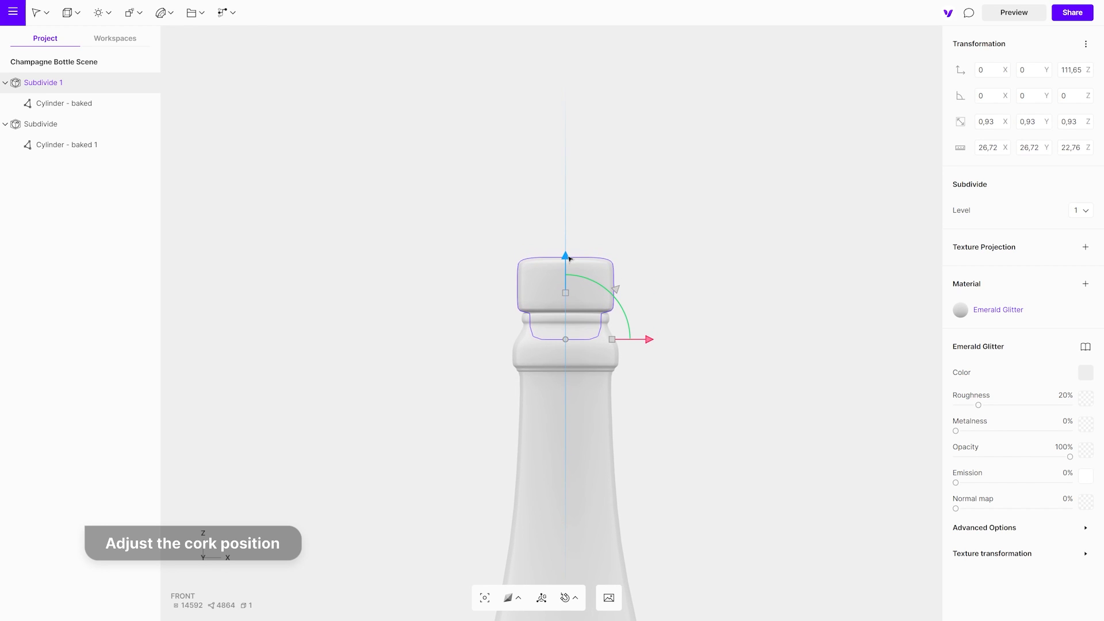
left_click_drag(565, 257, 569, 250)
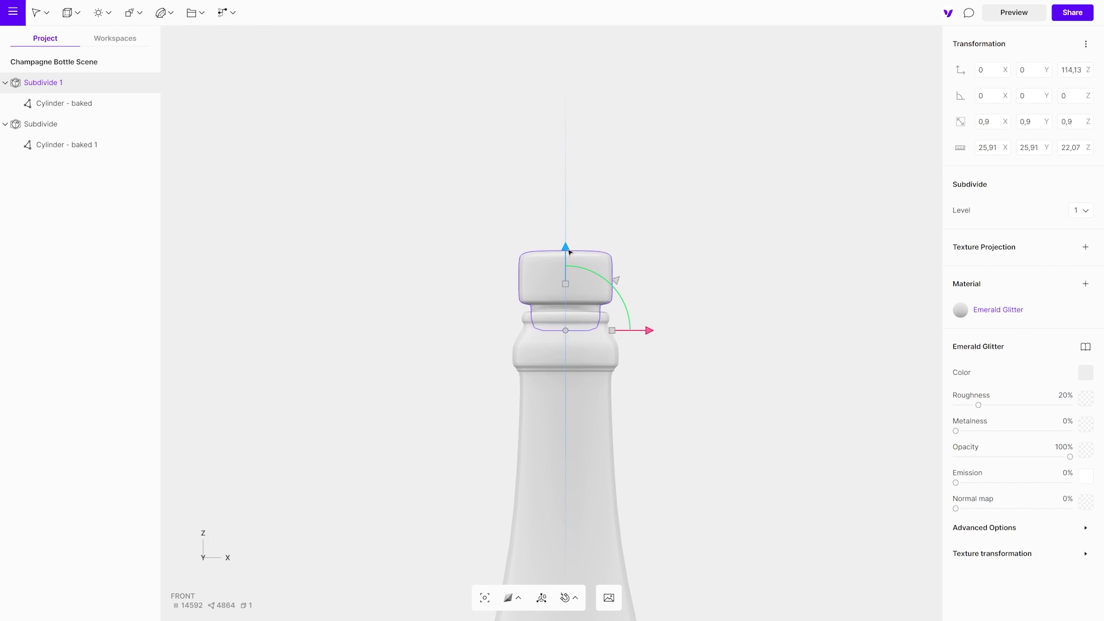
left_click(681, 262)
scroll(642, 311, "down", 5)
scroll(642, 255, "down", 4)
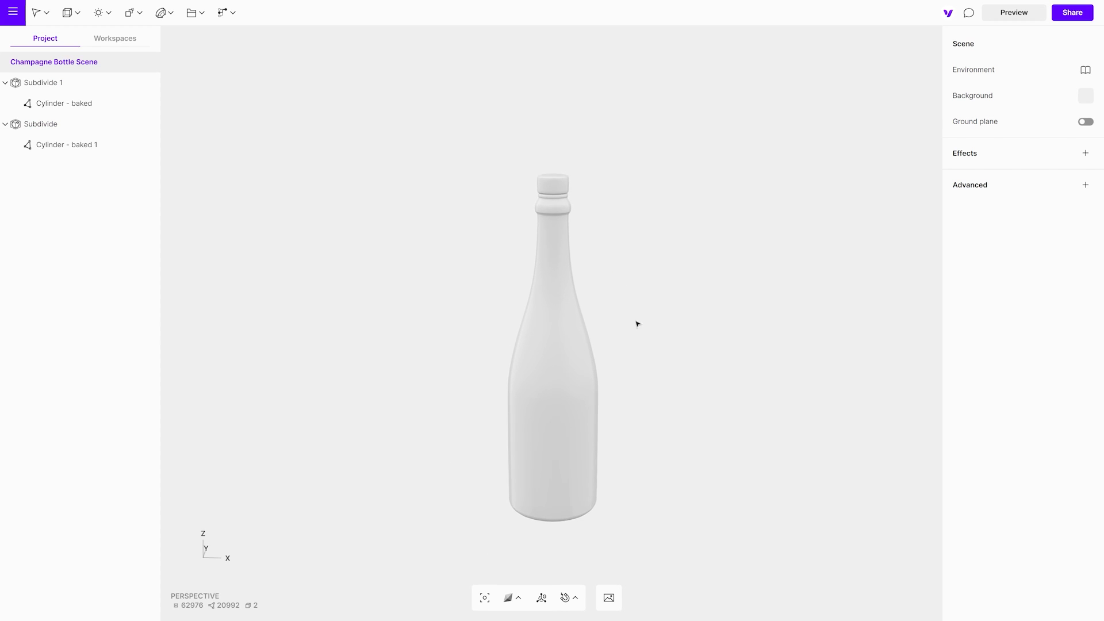
scroll(636, 326, "up", 5)
scroll(552, 345, "down", 3)
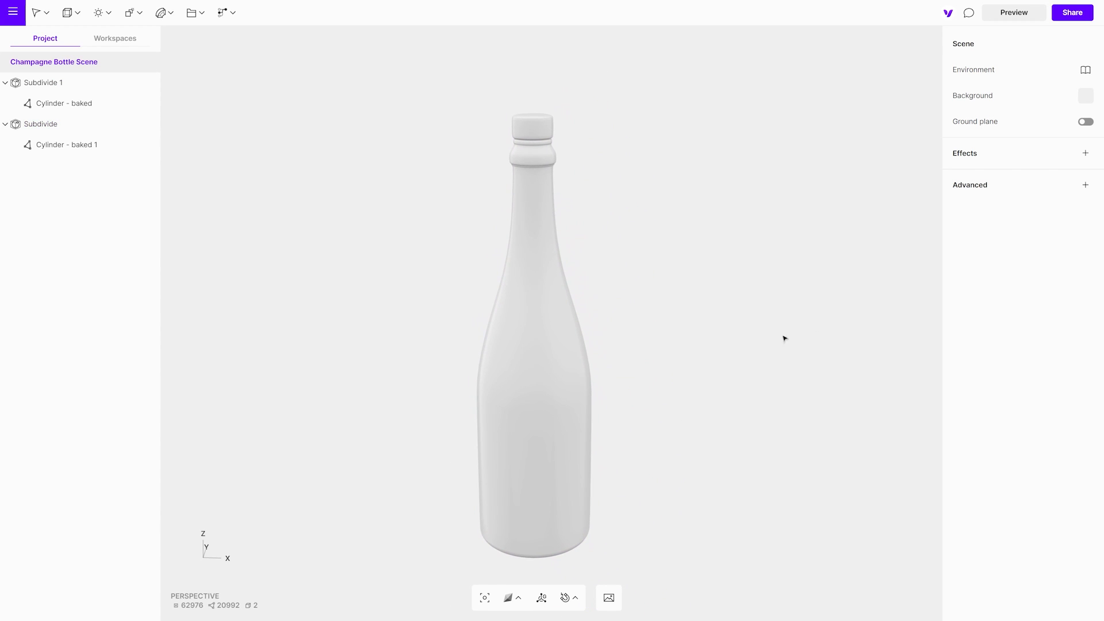
mouse_move(733, 230)
left_mouse_down()
mouse_move(264, 244)
mouse_move(169, 219)
mouse_move(631, 209)
left_mouse_up()
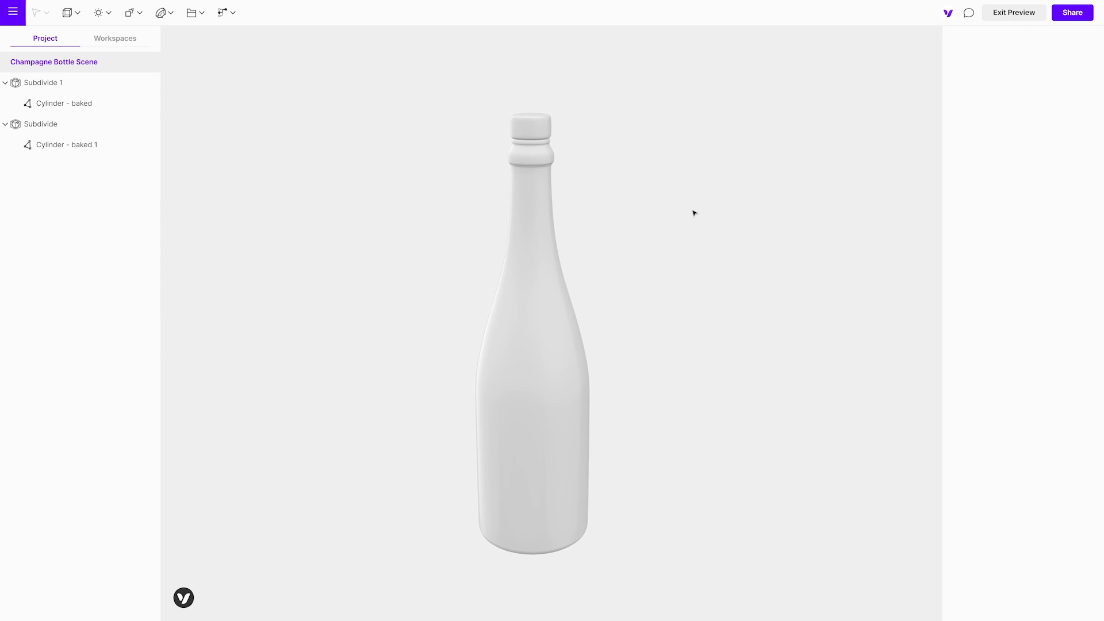
left_click(1013, 12)
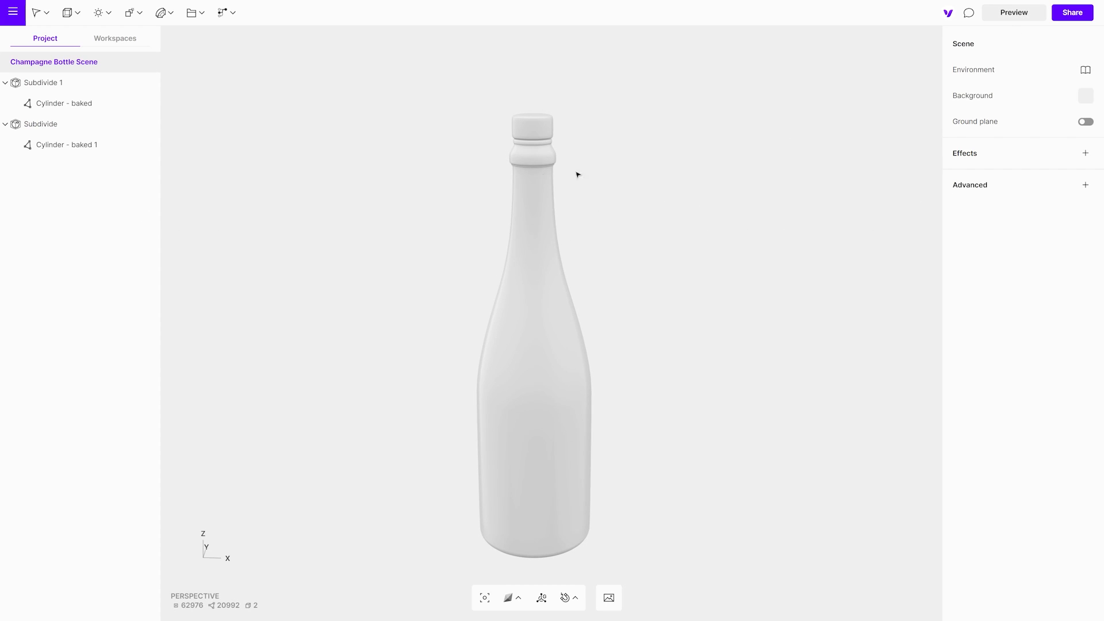
Step: Rename the outliner entries to Cork and Bottle and select both
left_click(72, 103)
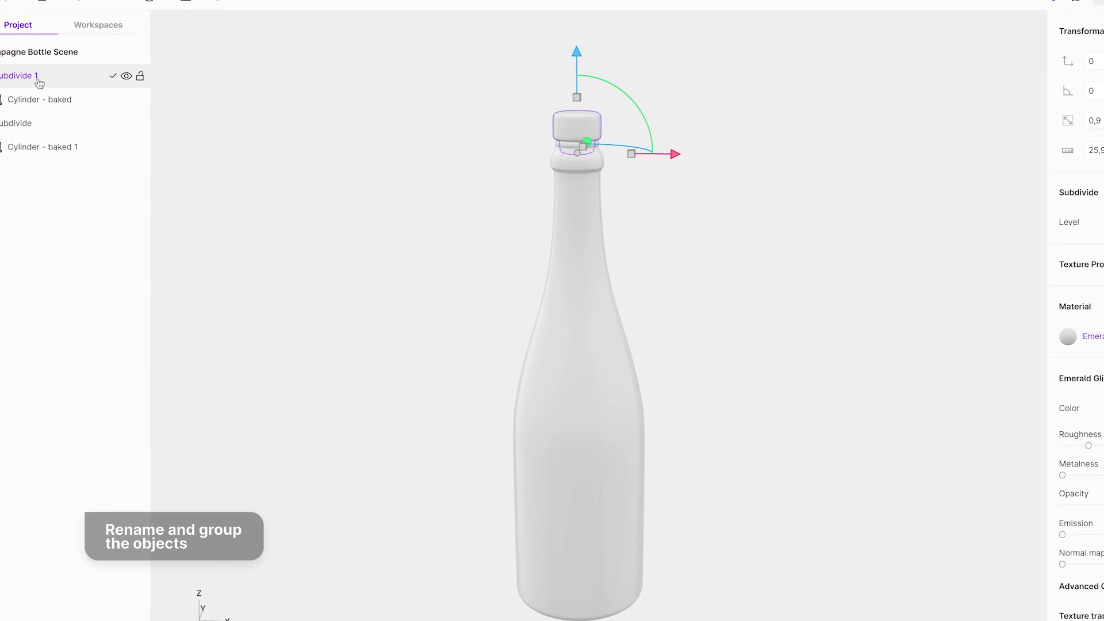
double_click(43, 82)
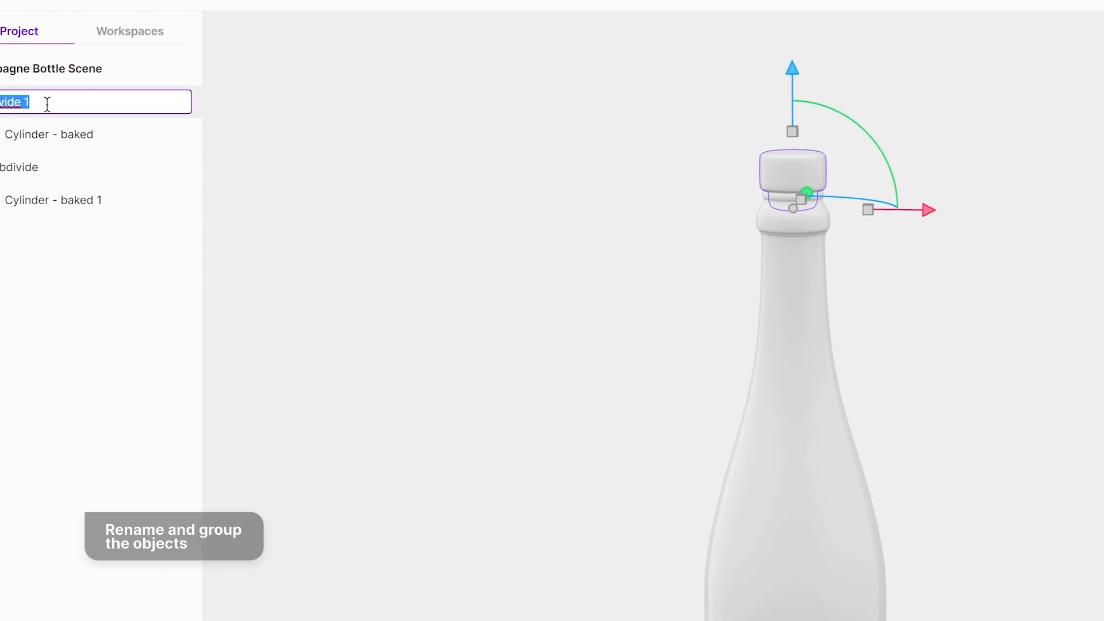
type("Cork")
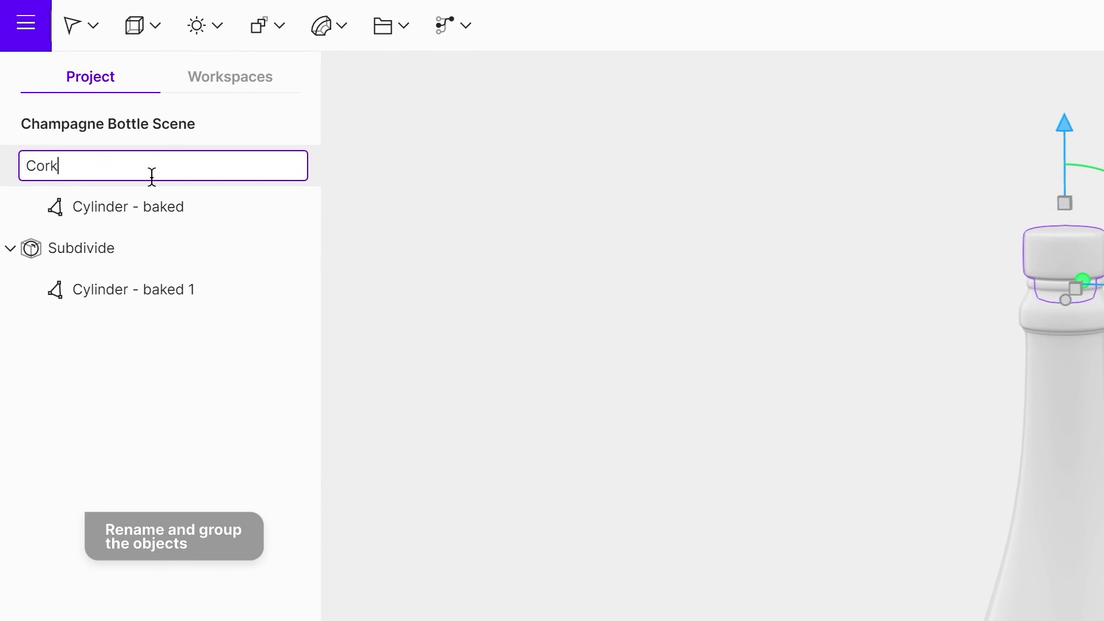
left_click(120, 248)
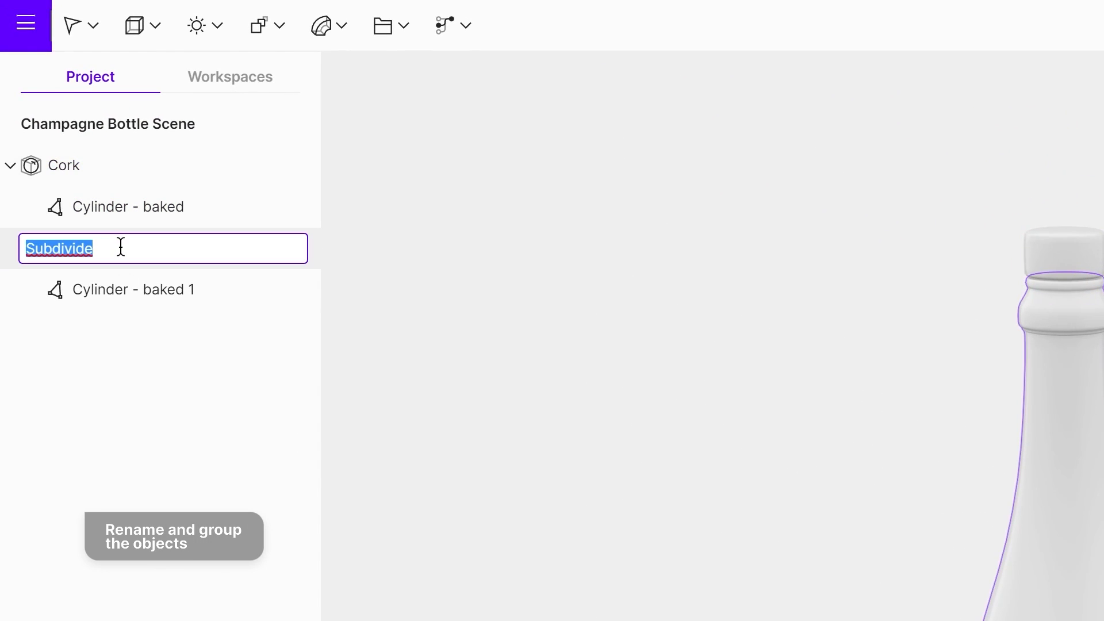
type("Bottle")
left_click(64, 165, "shift")
Step: Group the two parts as Champagne and tilt the group diagonally with the gizmo
right_click(79, 204)
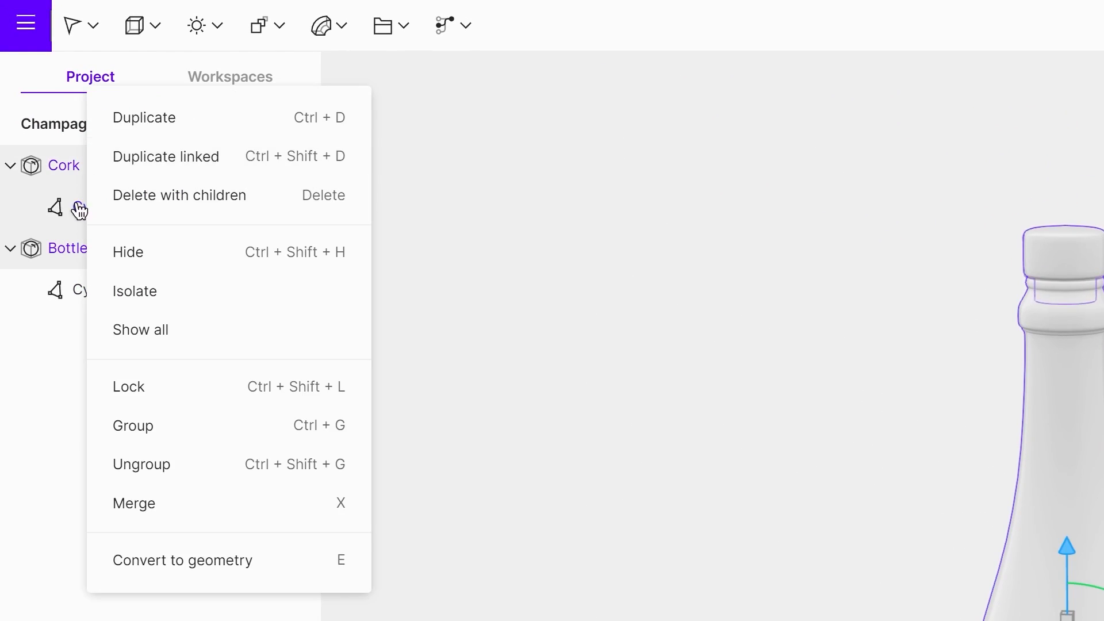
left_click(130, 424)
left_click(96, 173)
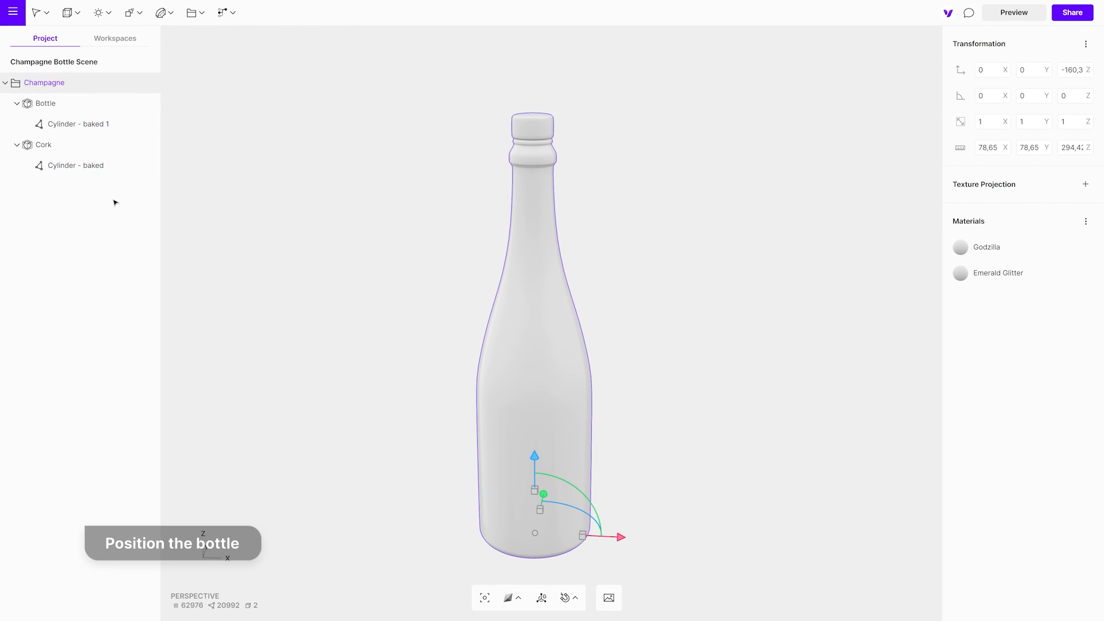
left_click_drag(565, 497, 608, 547)
mouse_move(656, 483)
right_mouse_down()
mouse_move(770, 315)
mouse_move(715, 298)
right_mouse_up()
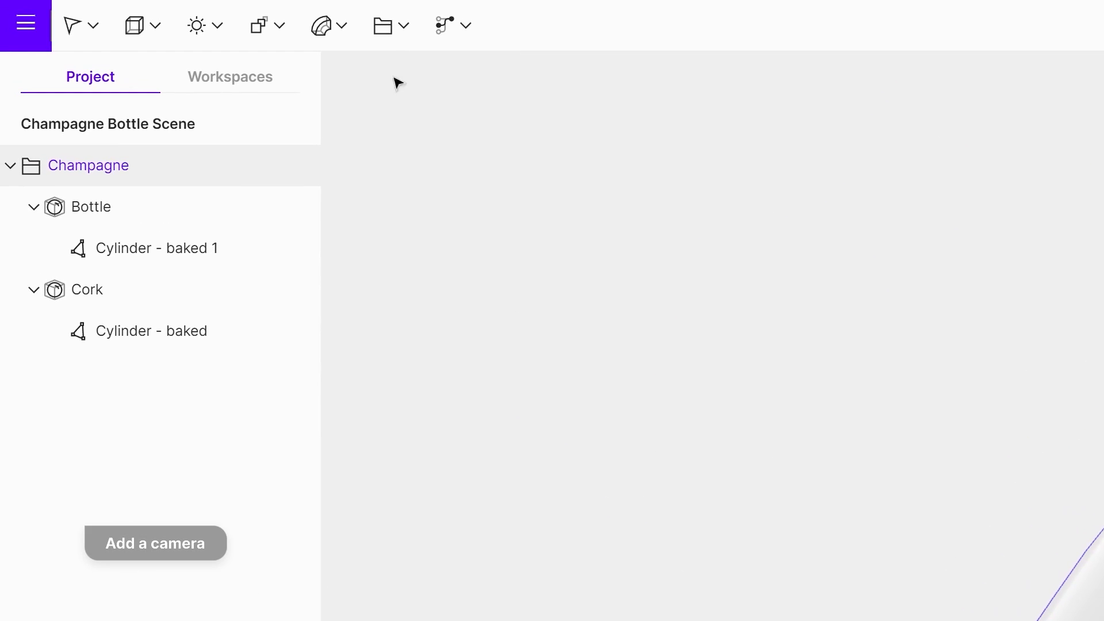
Step: Add a Camera from the folder dropdown and reframe its shot of the bottle
left_click(388, 26)
left_click(446, 140)
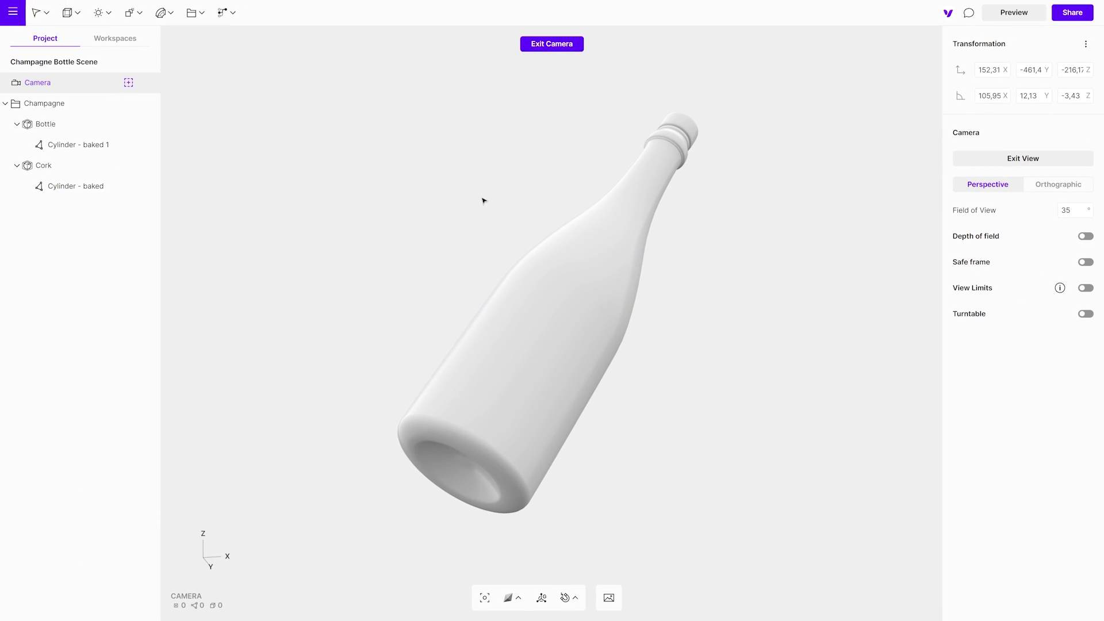
left_click_drag(483, 200, 511, 199)
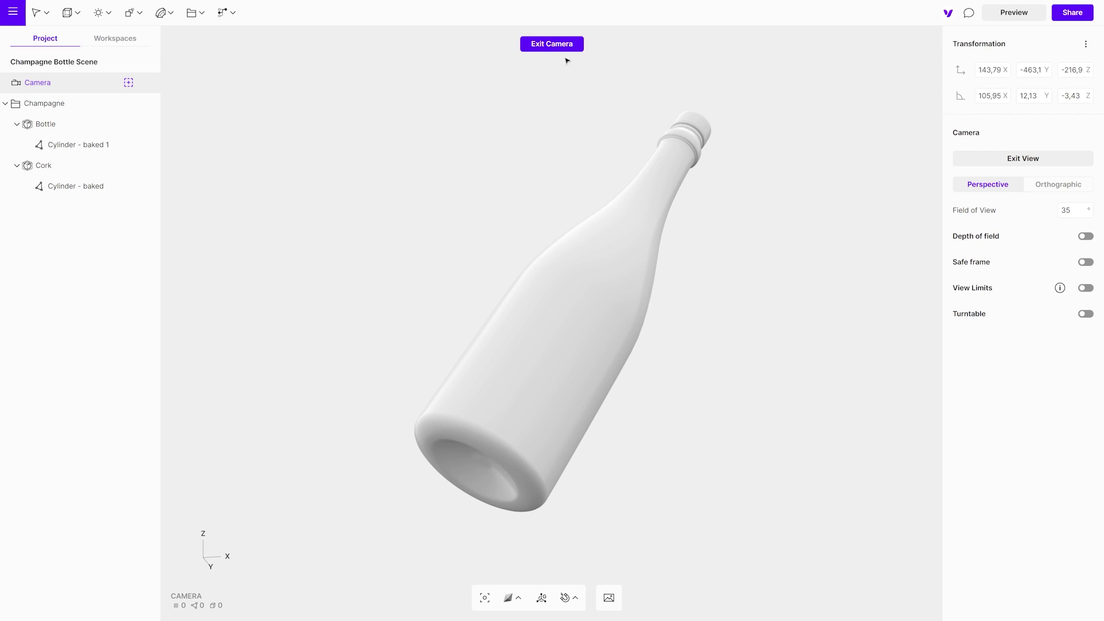
left_click(551, 43)
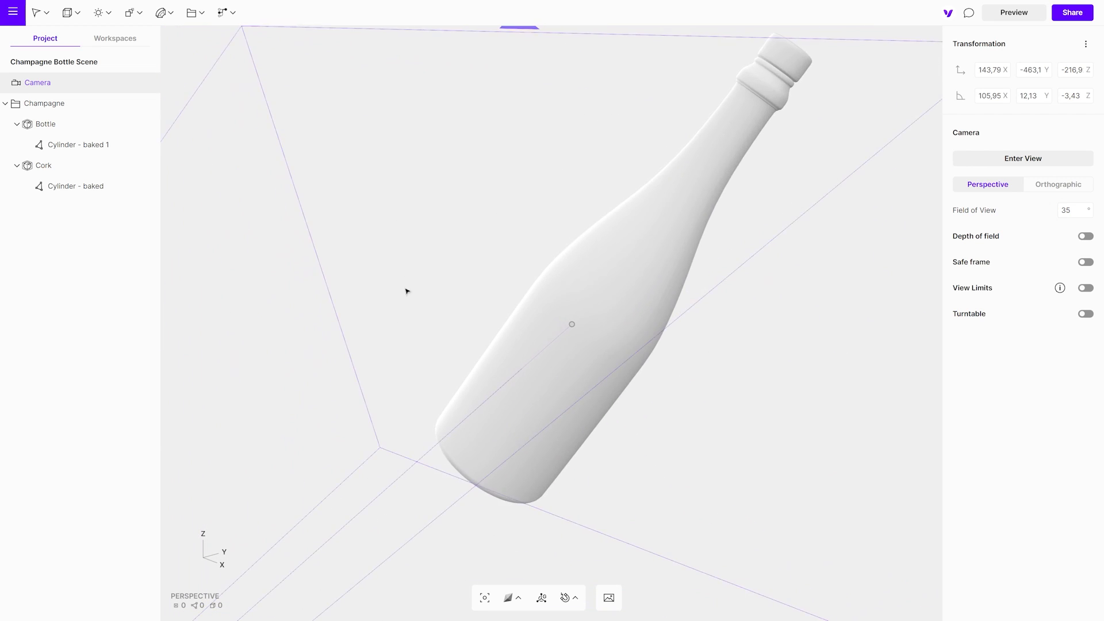
Step: Reposition the camera across front and perspective views, lock it and view the scene through it
left_click(445, 238)
key("Tab")
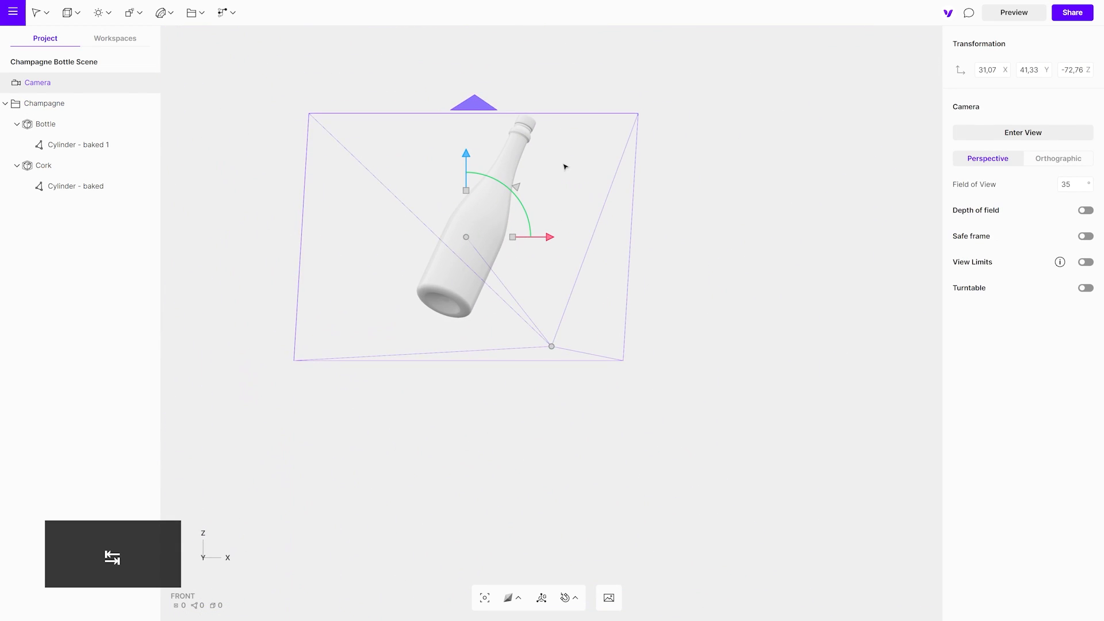
key("Tab")
key("Tab")
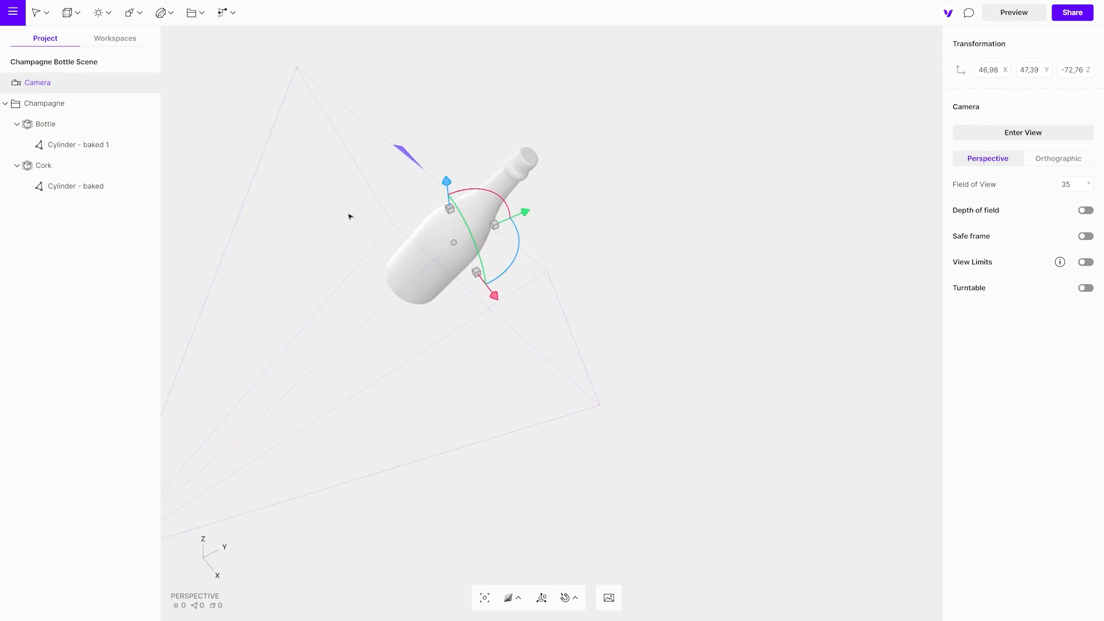
key("Tab")
key("Tab")
left_click(602, 190)
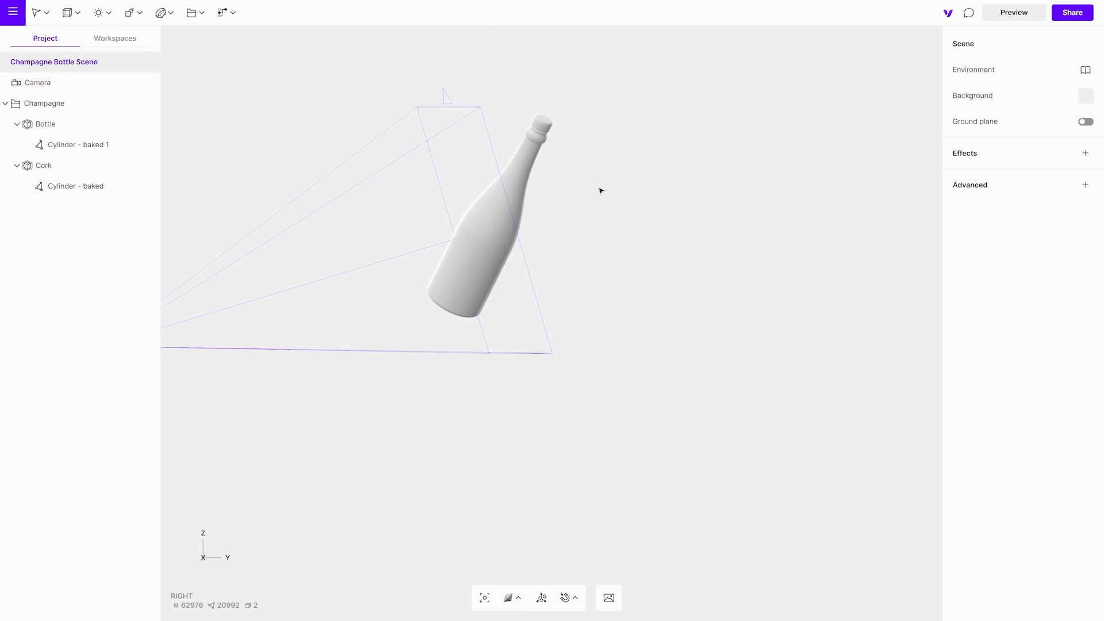
left_click(129, 83)
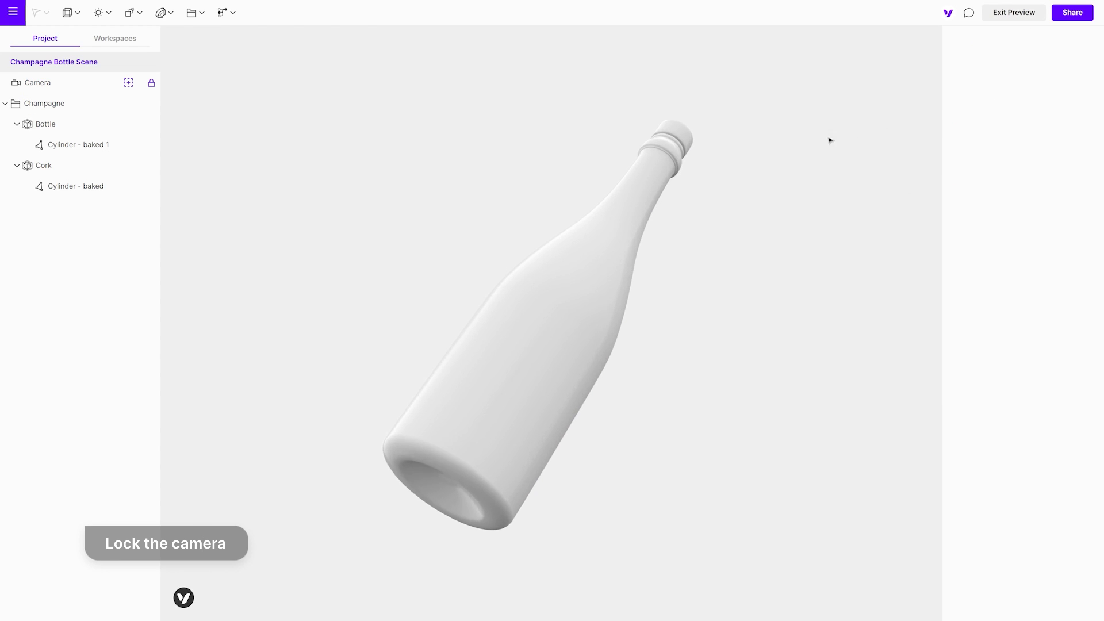
mouse_move(821, 139)
left_mouse_down()
mouse_move(690, 121)
mouse_move(871, 107)
left_mouse_up()
Step: Set the Cork colour to dark grey 363636
left_click(1014, 12)
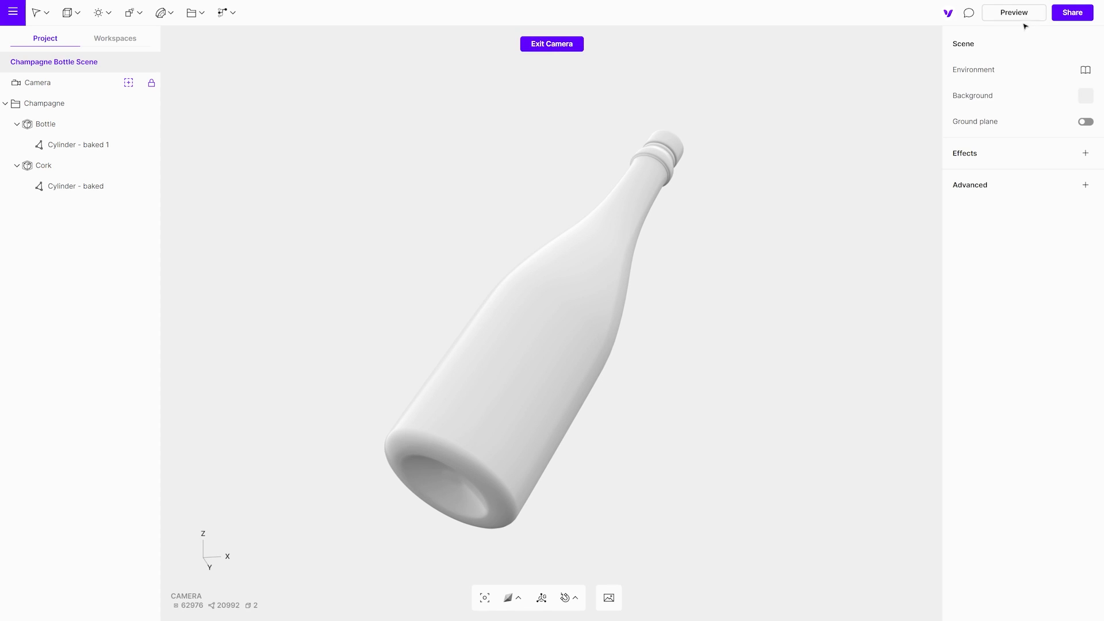
left_click(671, 137)
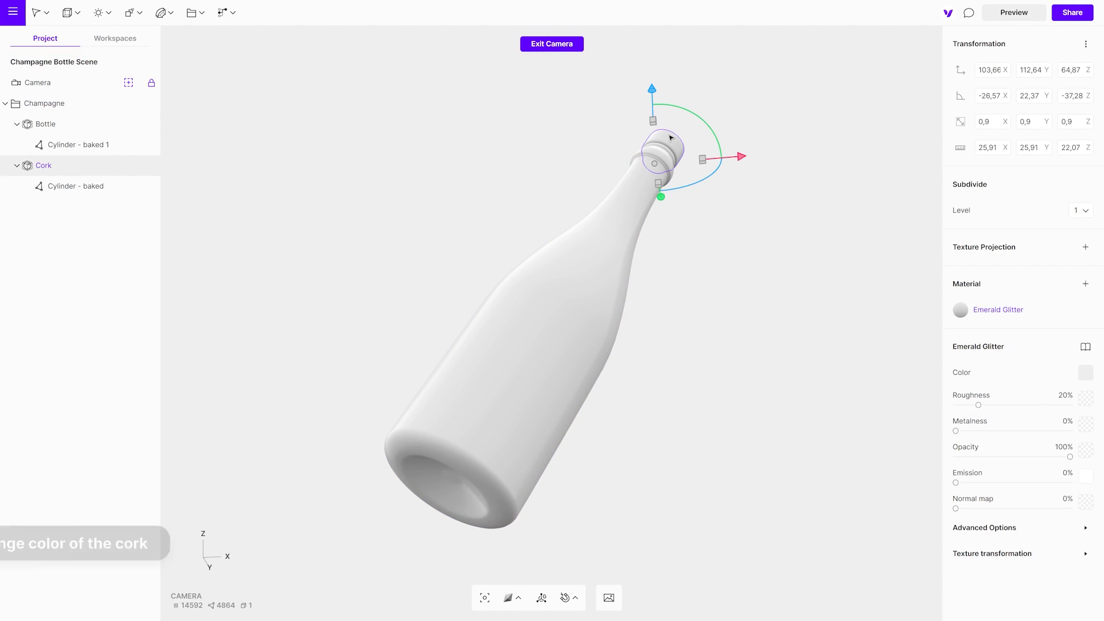
left_click(1085, 371)
left_click(797, 310)
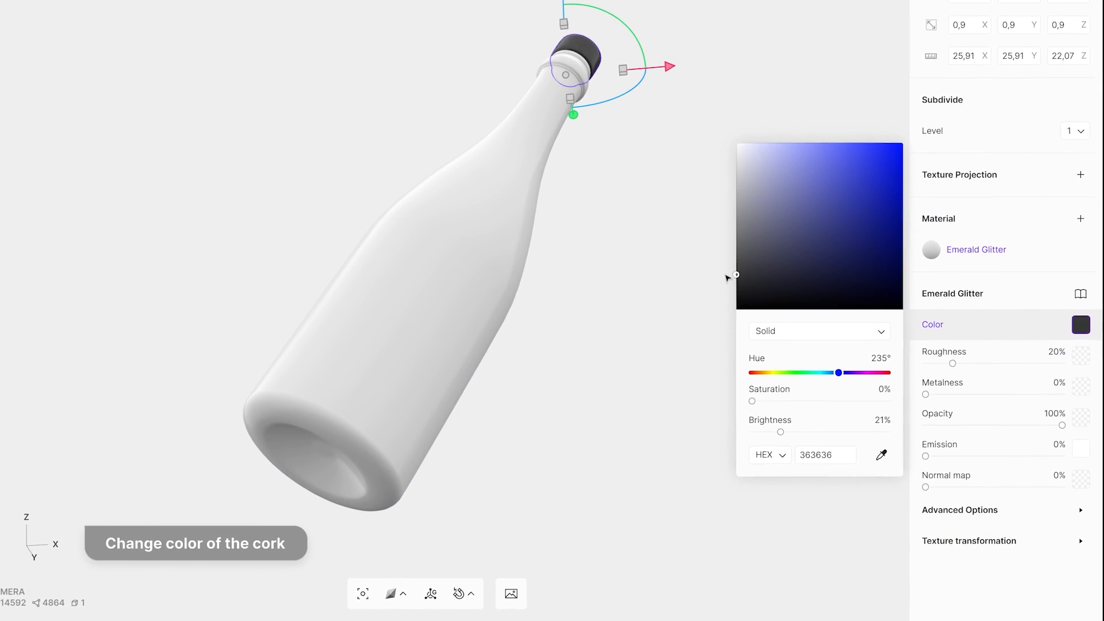
left_click(641, 261)
Step: Apply the Glass > Pyramids library material to the Bottle
left_click(458, 298)
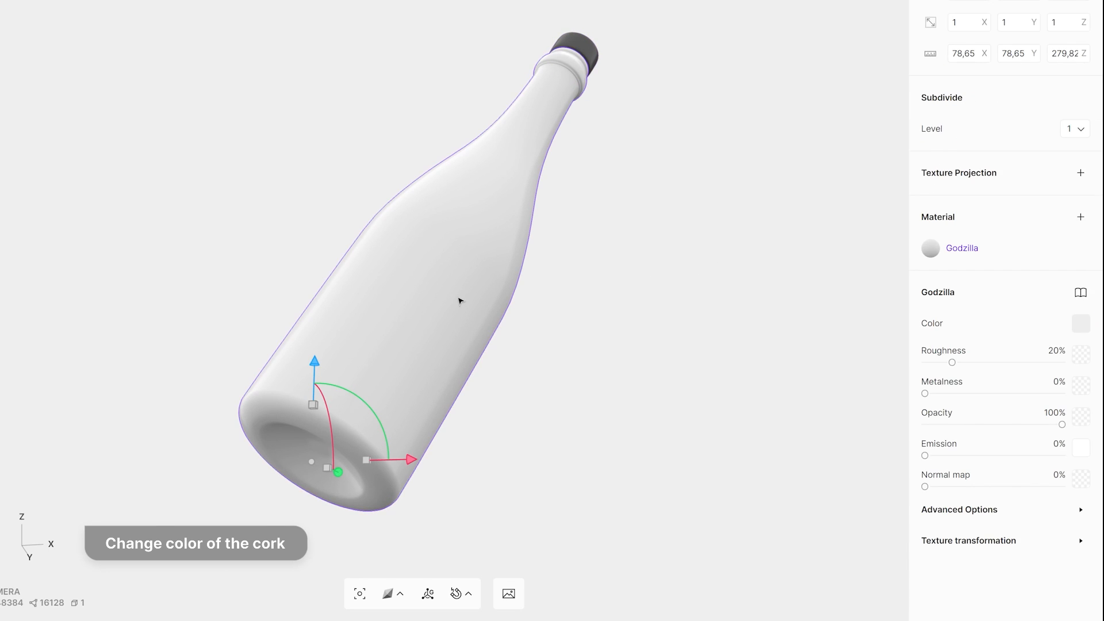
left_click(1081, 291)
left_click(817, 295)
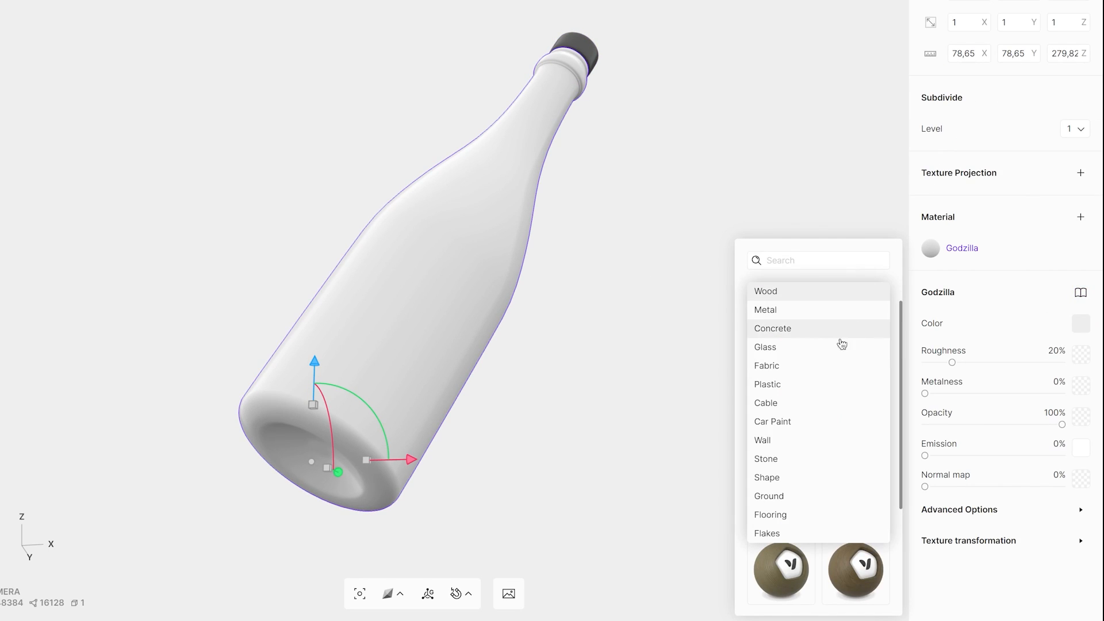
left_click(838, 348)
left_click(782, 423)
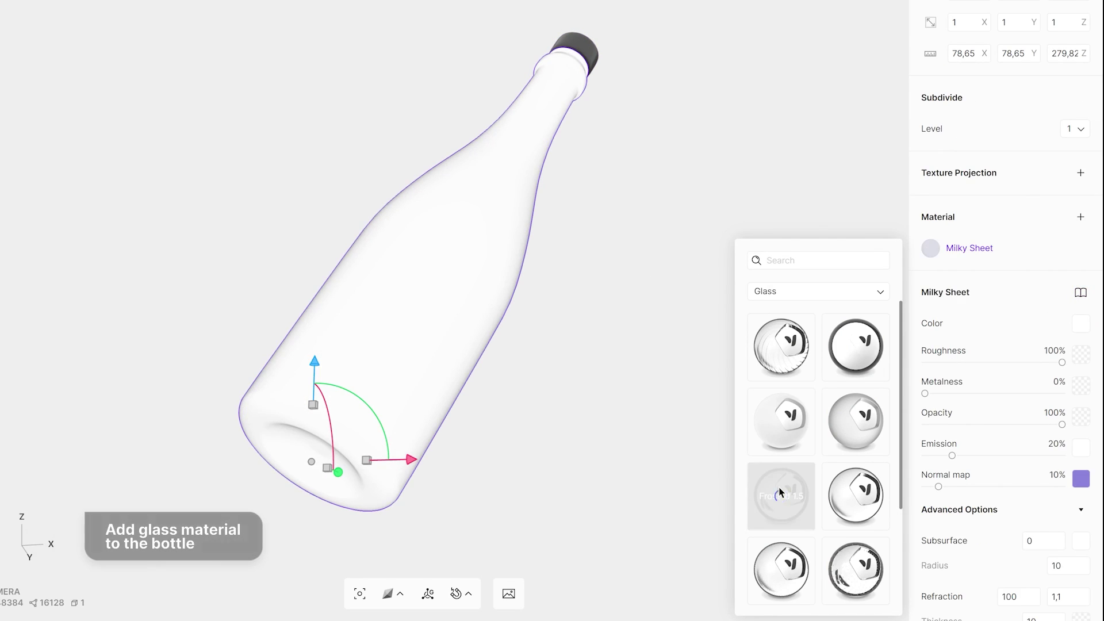
left_click(852, 360)
scroll(828, 414, "down", 1)
left_click(780, 404)
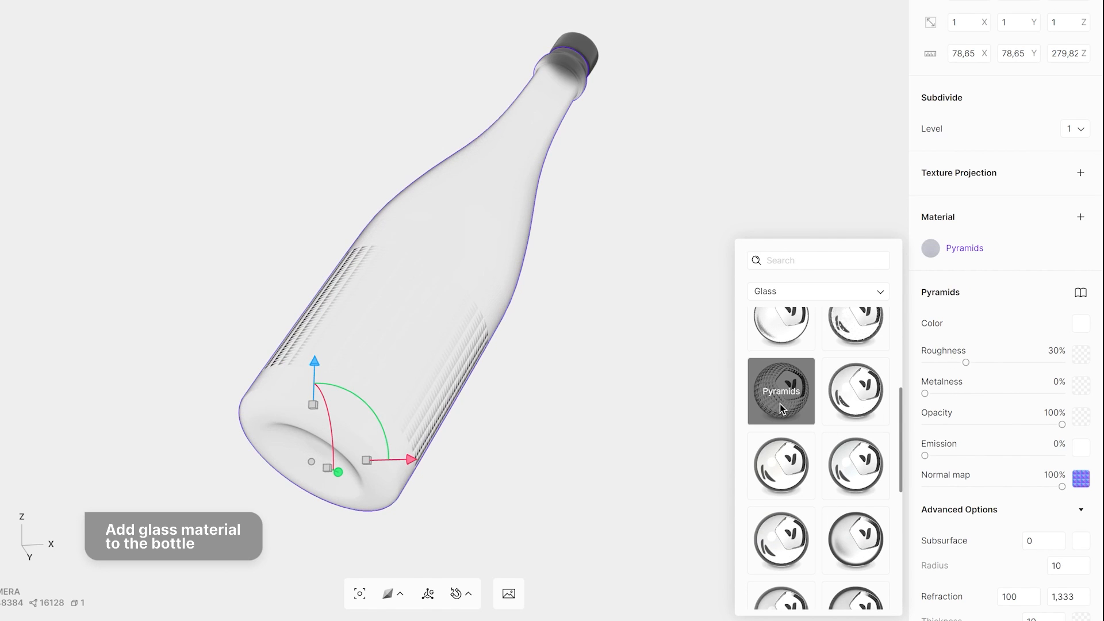
left_click(992, 362)
Step: Set Box projection, near-black colour, Roughness 0% and a weaker normal map, then preview the render
left_click(1080, 172)
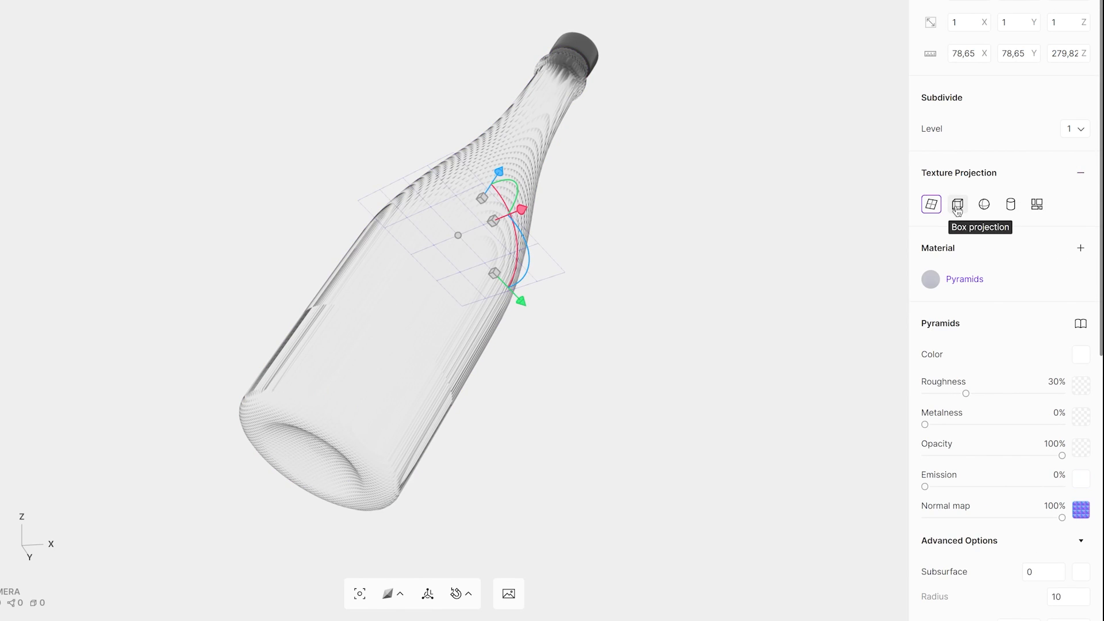
left_click(956, 205)
scroll(992, 345, "down", 5)
scroll(991, 345, "down", 5)
mouse_move(1033, 530)
left_mouse_down()
mouse_move(1032, 513)
mouse_move(1080, 498)
left_mouse_up()
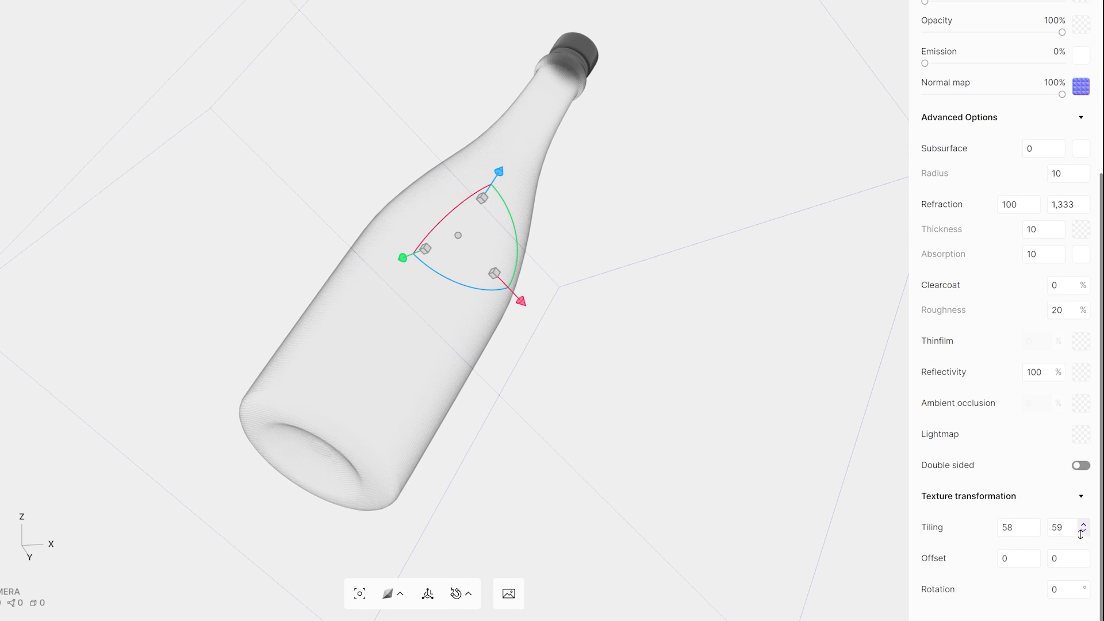
scroll(1035, 431, "up", 5)
left_click(1080, 294)
left_click_drag(776, 207, 724, 270)
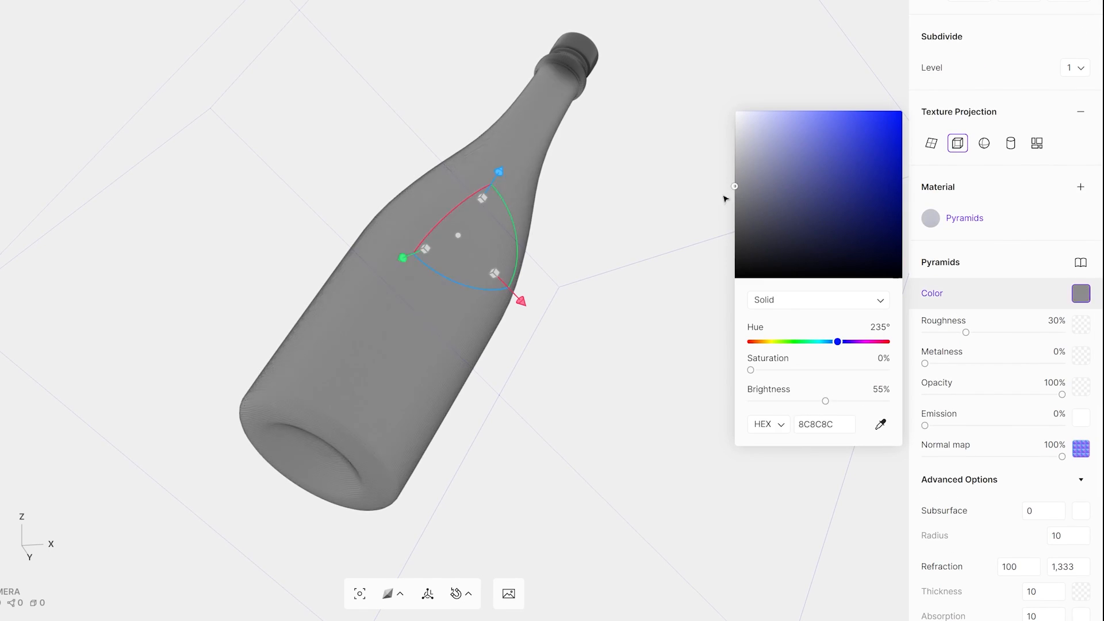
left_click(717, 270)
left_click_drag(966, 332, 914, 333)
left_click_drag(1062, 456, 991, 457)
left_click_drag(1073, 434, 1068, 432)
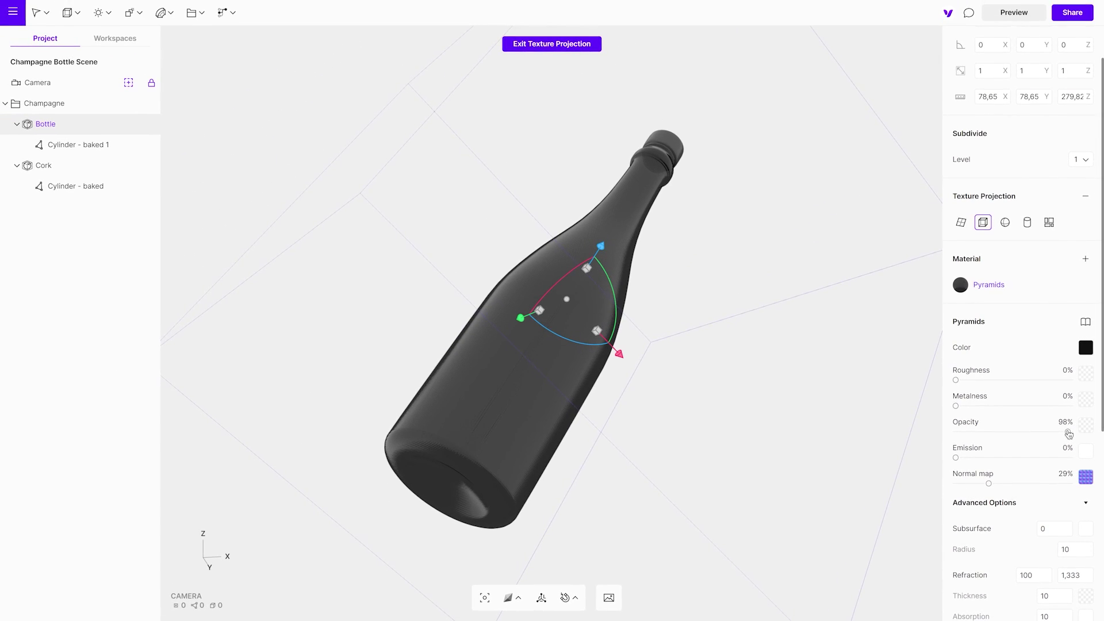
left_click(824, 376)
left_click(1013, 12)
mouse_move(883, 182)
left_mouse_down()
mouse_move(699, 266)
mouse_move(609, 241)
left_mouse_up()
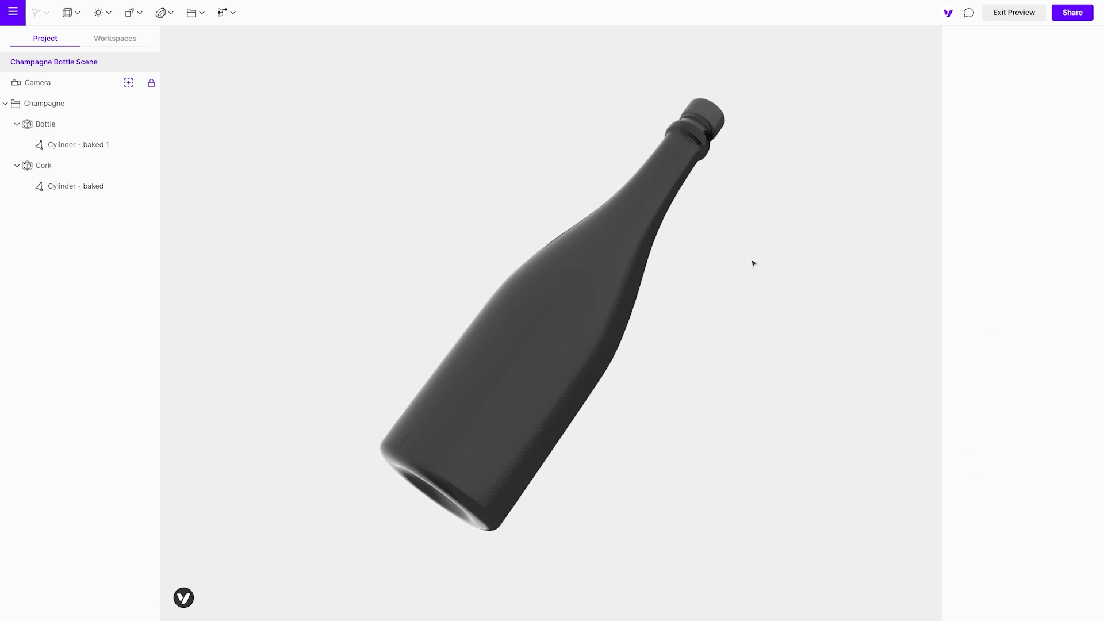
Step: Switch the Background from Solid to a Linear gradient with a darkened, desaturated purple top colour
left_click(1013, 12)
left_click(1085, 95)
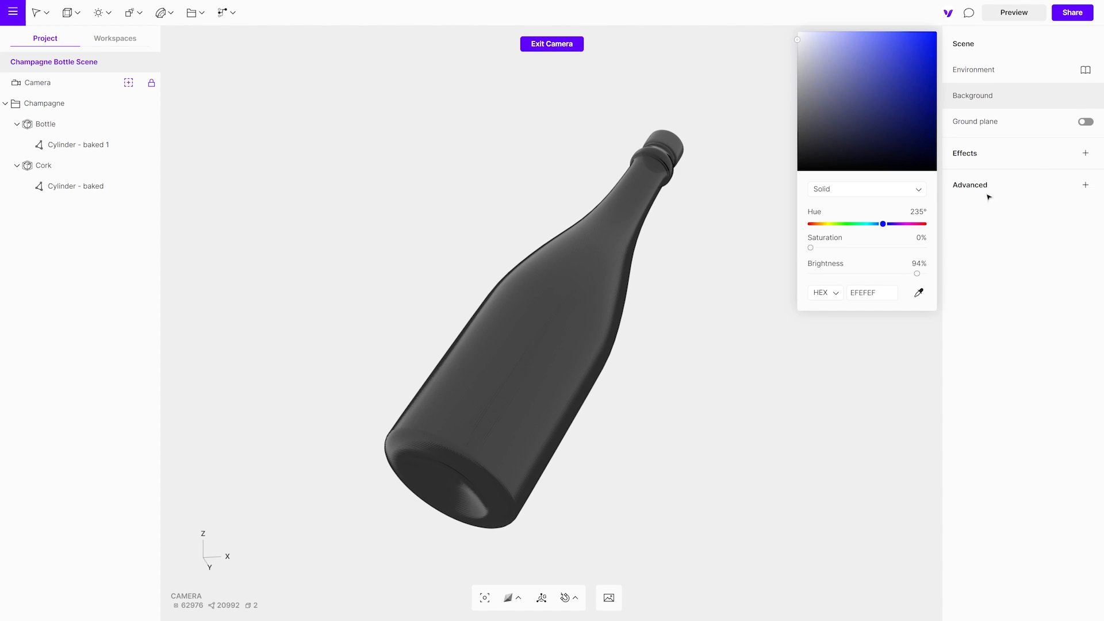
left_click(867, 189)
left_click(857, 207)
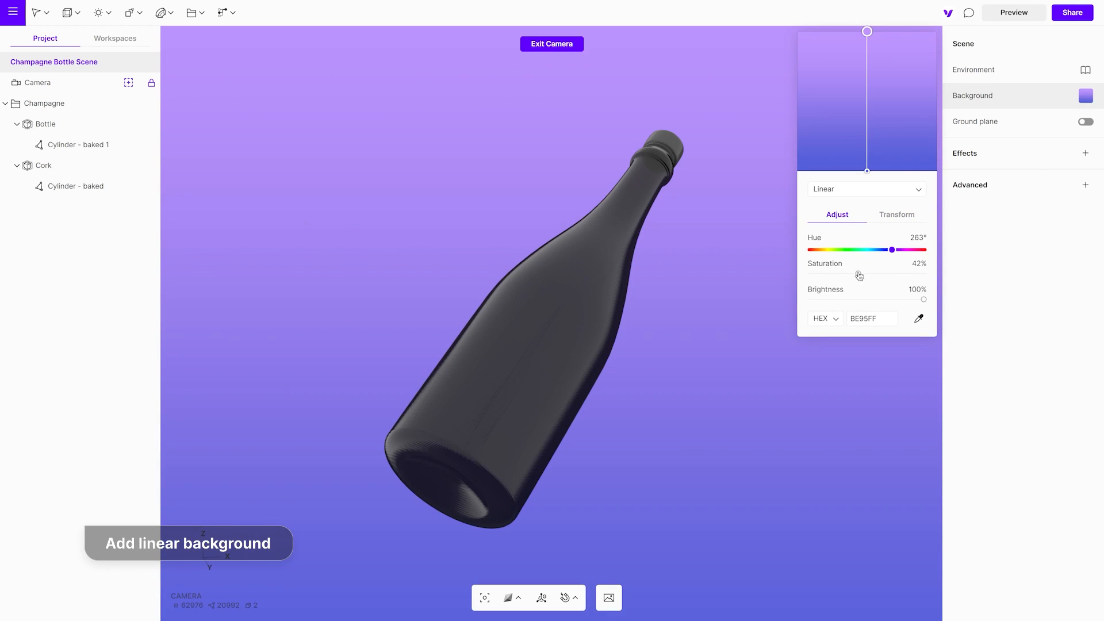
left_click_drag(858, 275, 838, 277)
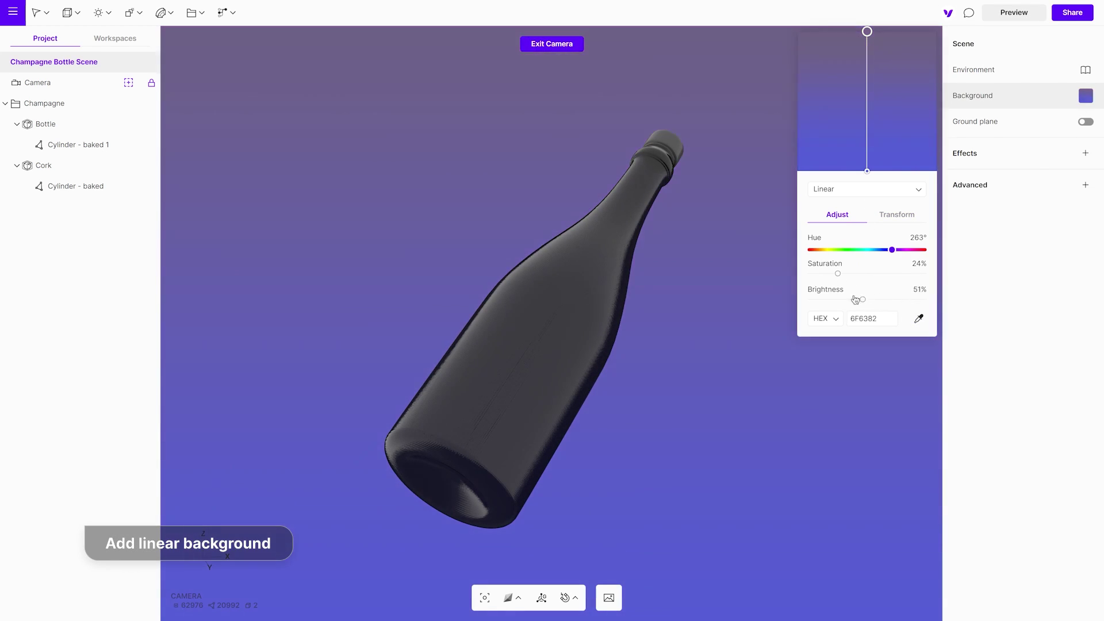
left_click_drag(922, 299, 837, 299)
left_click_drag(890, 249, 897, 250)
Step: Angle the gradient diagonally, make the end stop black and the start stop a richer dark purple
left_click_drag(866, 32, 823, 75)
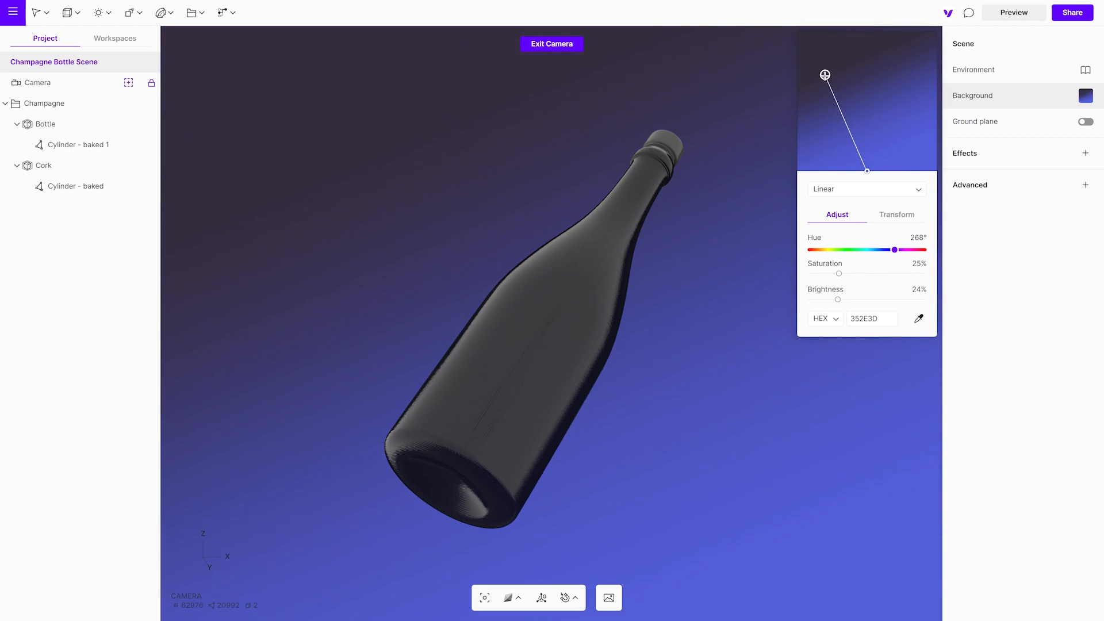
left_click_drag(867, 168, 923, 170)
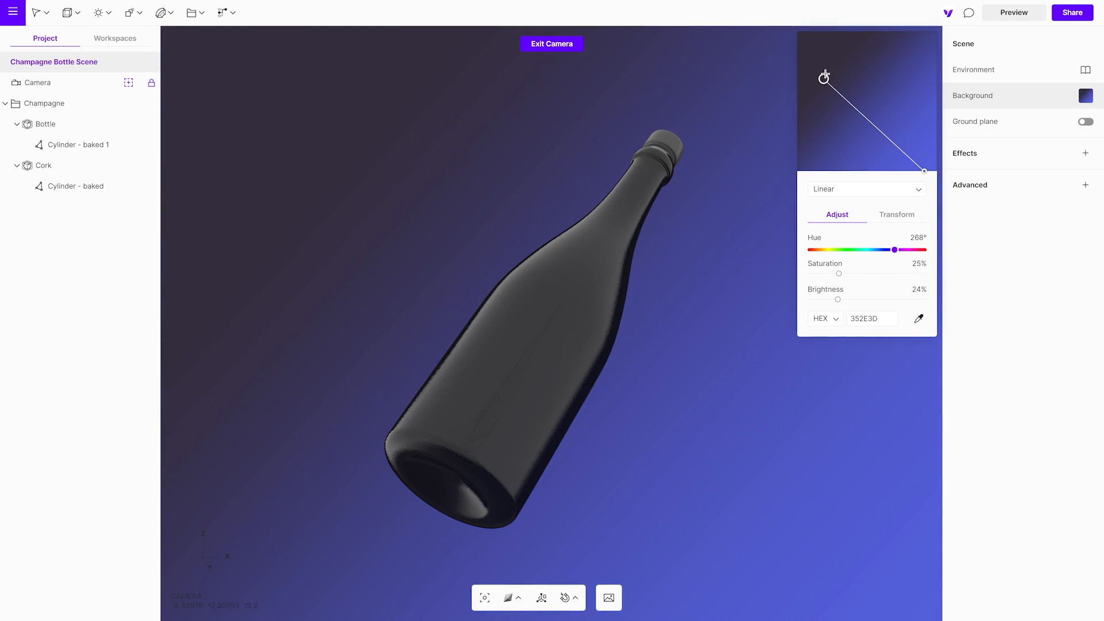
left_click_drag(824, 75, 829, 59)
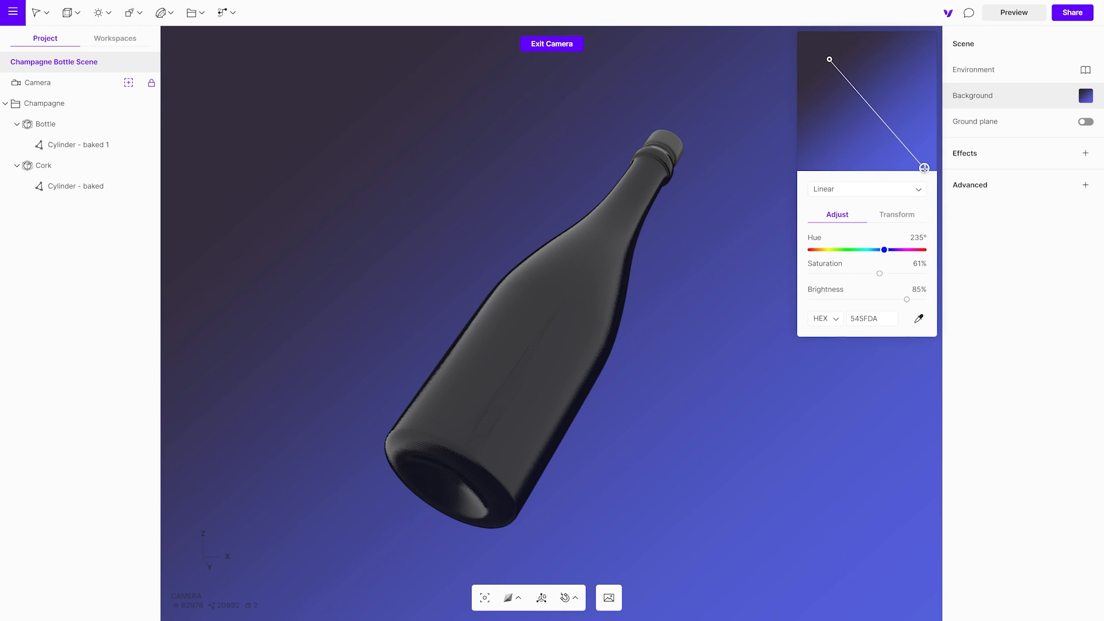
left_click_drag(880, 274, 803, 281)
left_click_drag(906, 300, 793, 298)
left_click_drag(828, 58, 845, 66)
left_click_drag(845, 276, 855, 276)
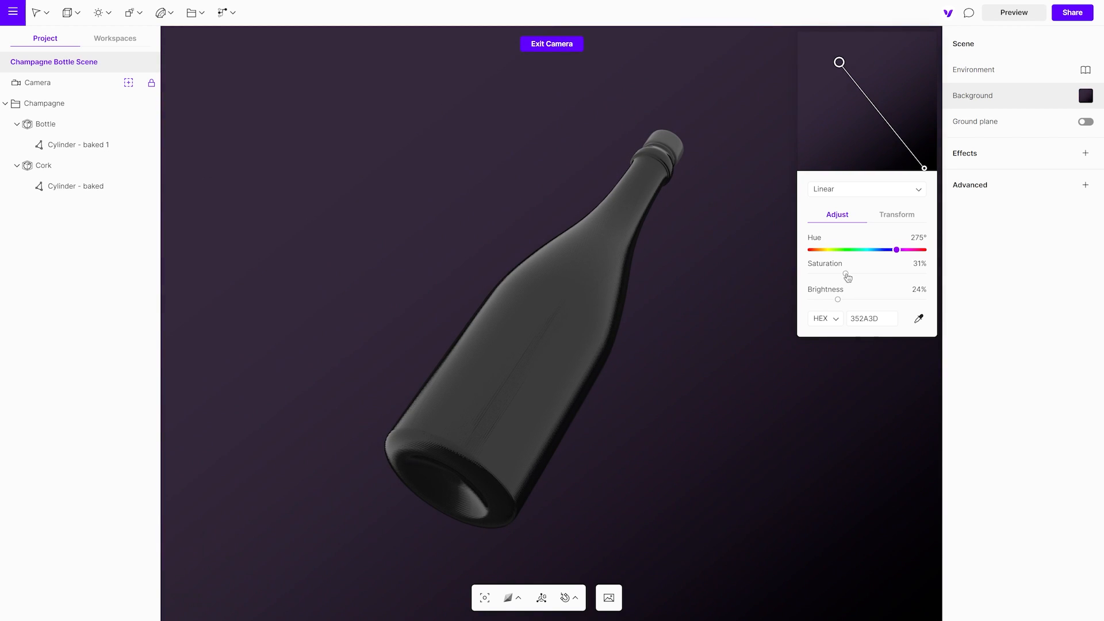
Step: Choose the Dark 7 Multicolor environment from the library after trying Studio 2 and Dark 3
left_click(750, 211)
left_click(973, 69)
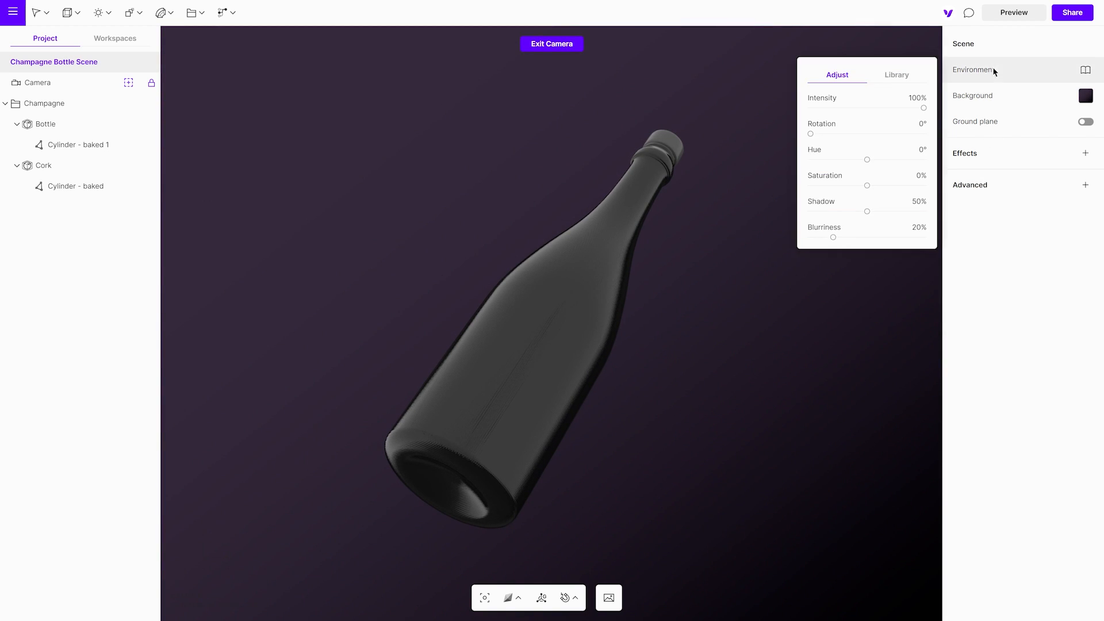
left_click(897, 74)
left_click(897, 148)
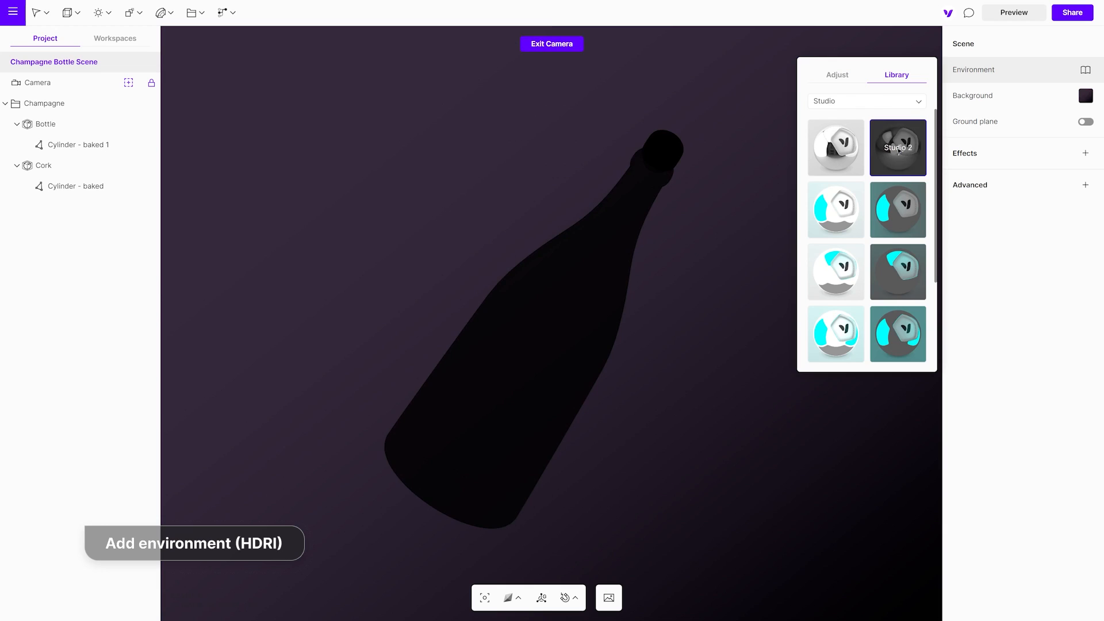
left_click(898, 209)
scroll(904, 213, "down", 2)
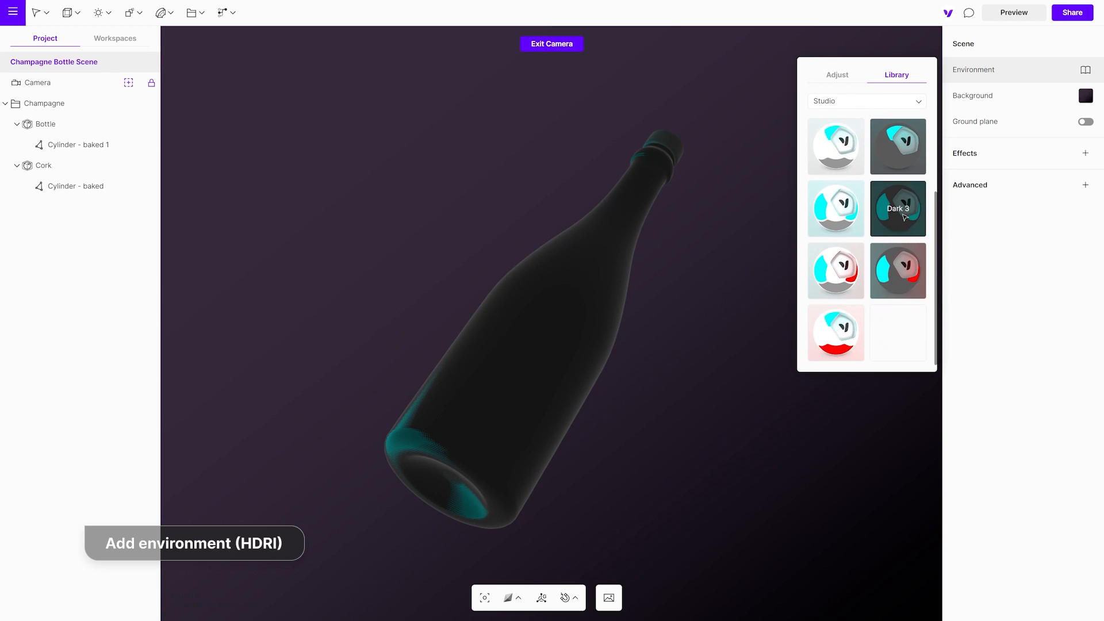
left_click(897, 209)
scroll(904, 225, "down", 3)
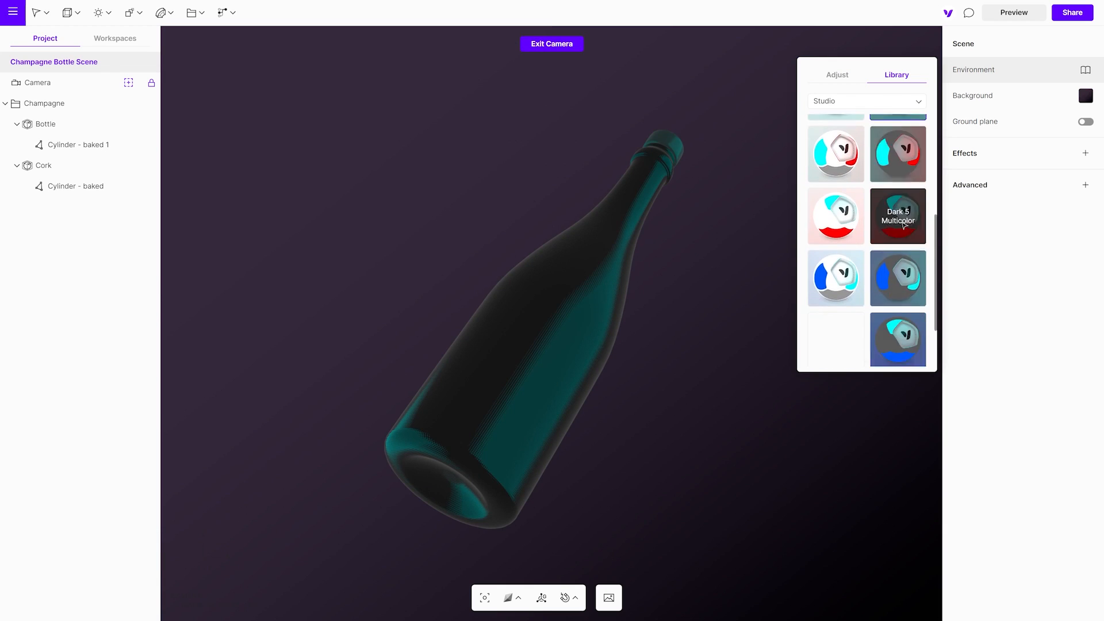
scroll(903, 224, "down", 2)
left_click(898, 271)
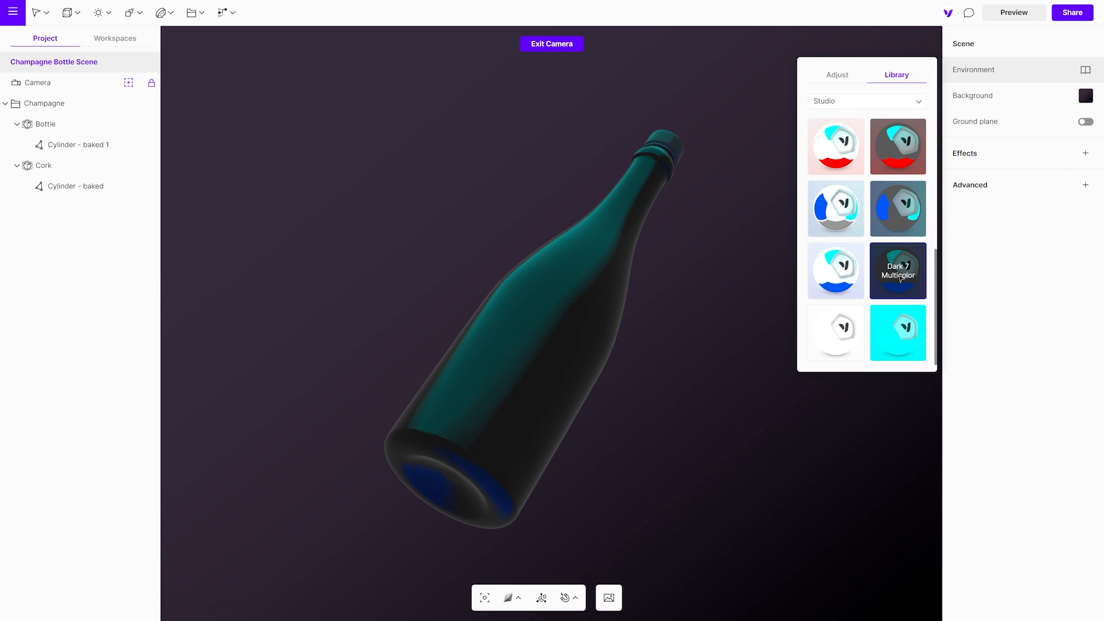
left_click(736, 234)
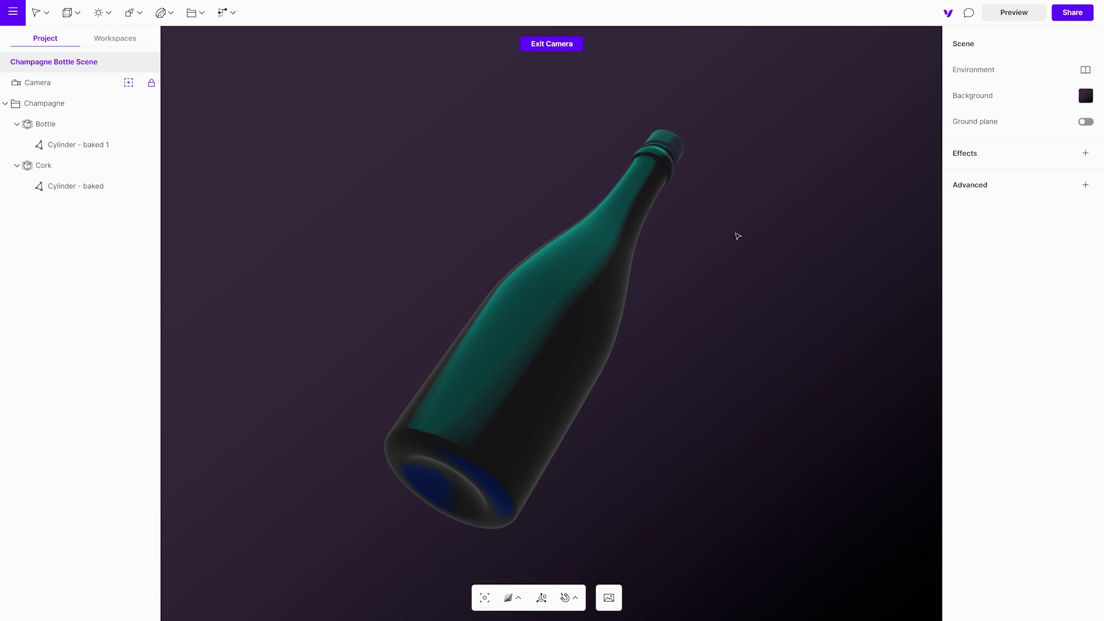
Step: Adjust the environment toward purple tones (hue 83°, intensity 57%) and preview the lit scene
left_click(1014, 13)
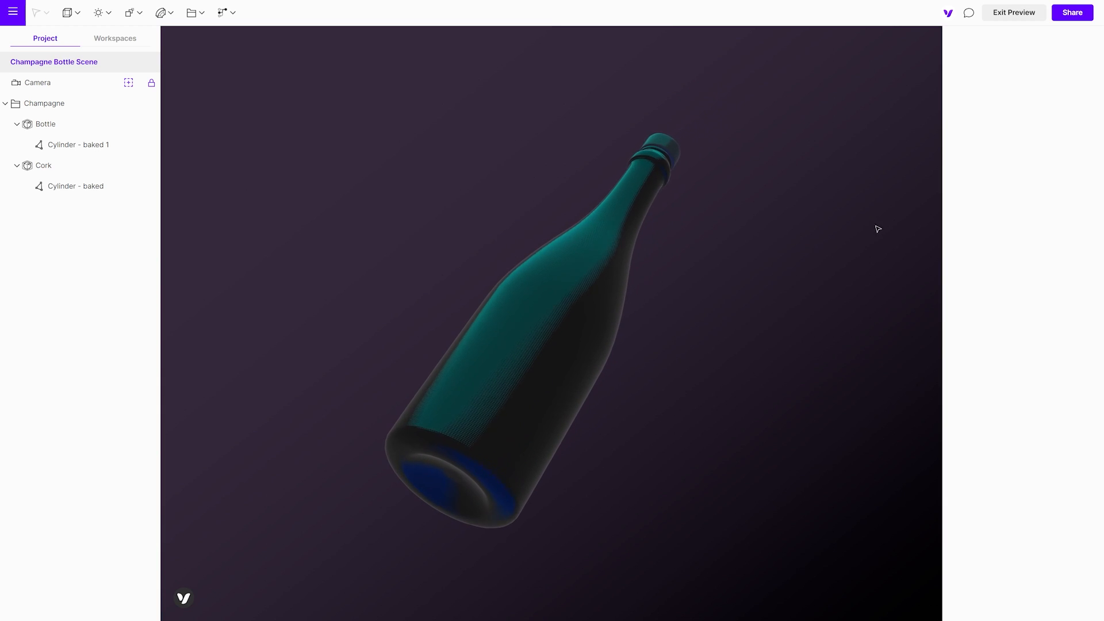
left_click(1014, 12)
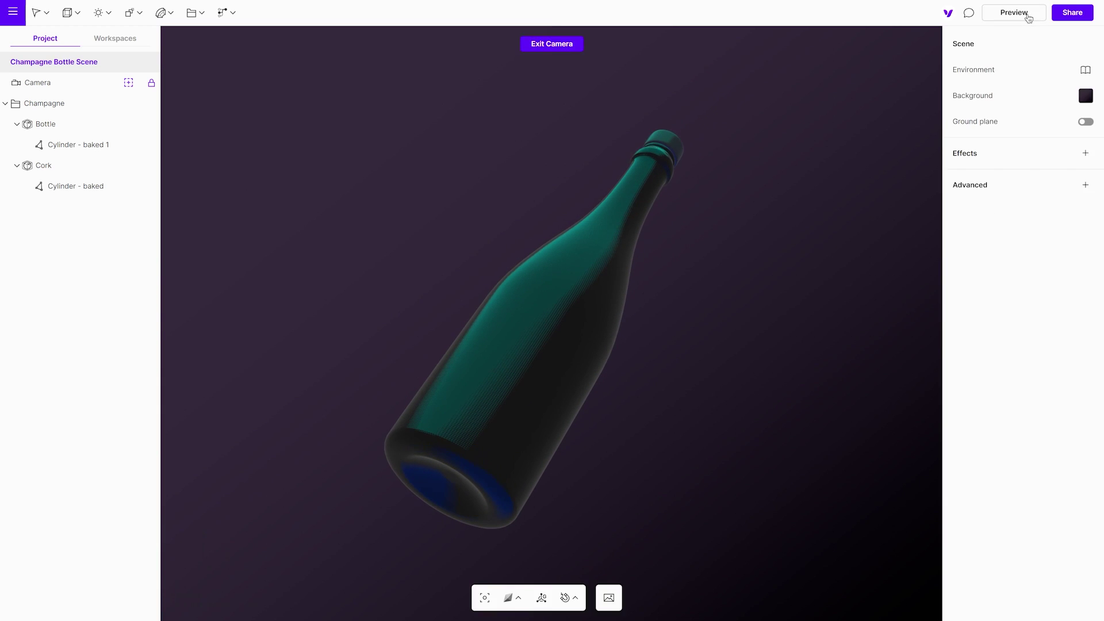
left_click(992, 70)
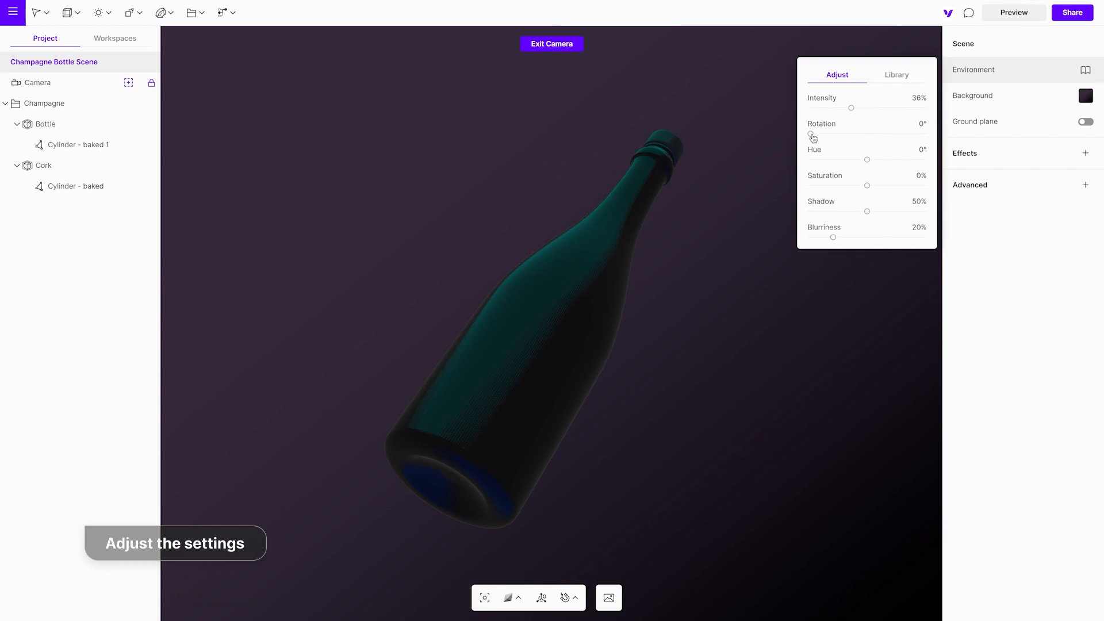
mouse_move(867, 159)
left_mouse_down()
mouse_move(837, 160)
mouse_move(887, 161)
left_mouse_up()
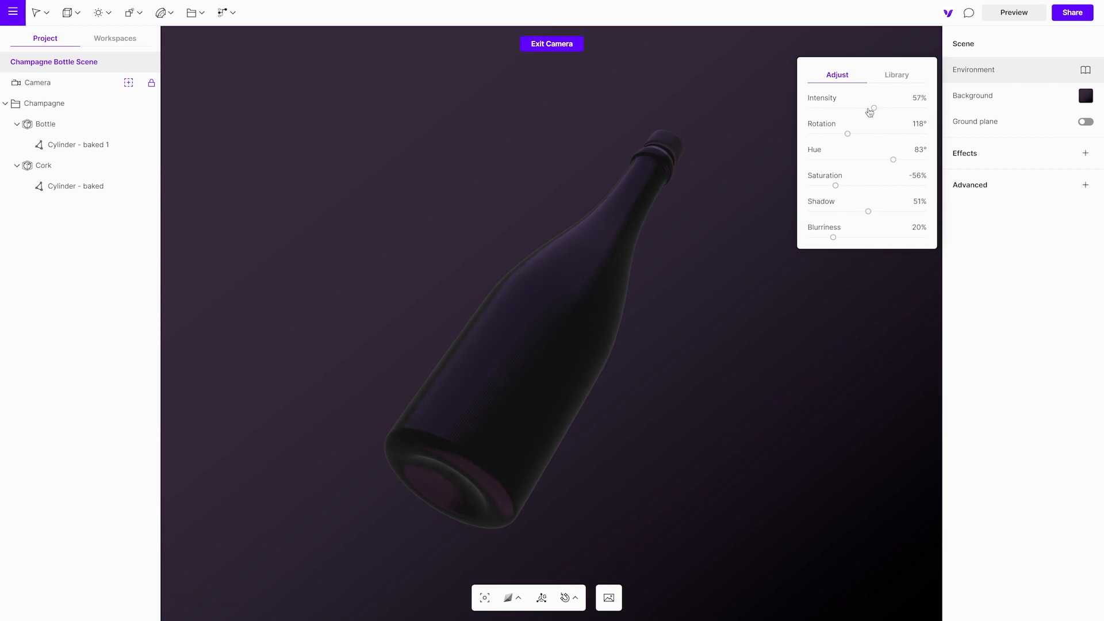
left_click_drag(866, 109, 904, 109)
left_click(759, 133)
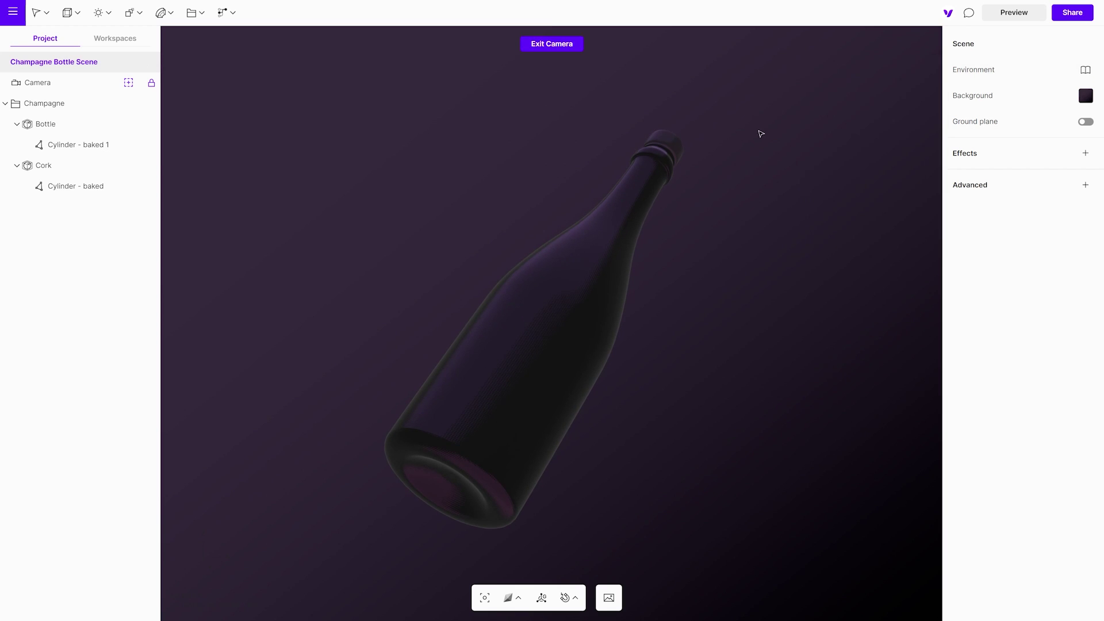
left_click(1014, 13)
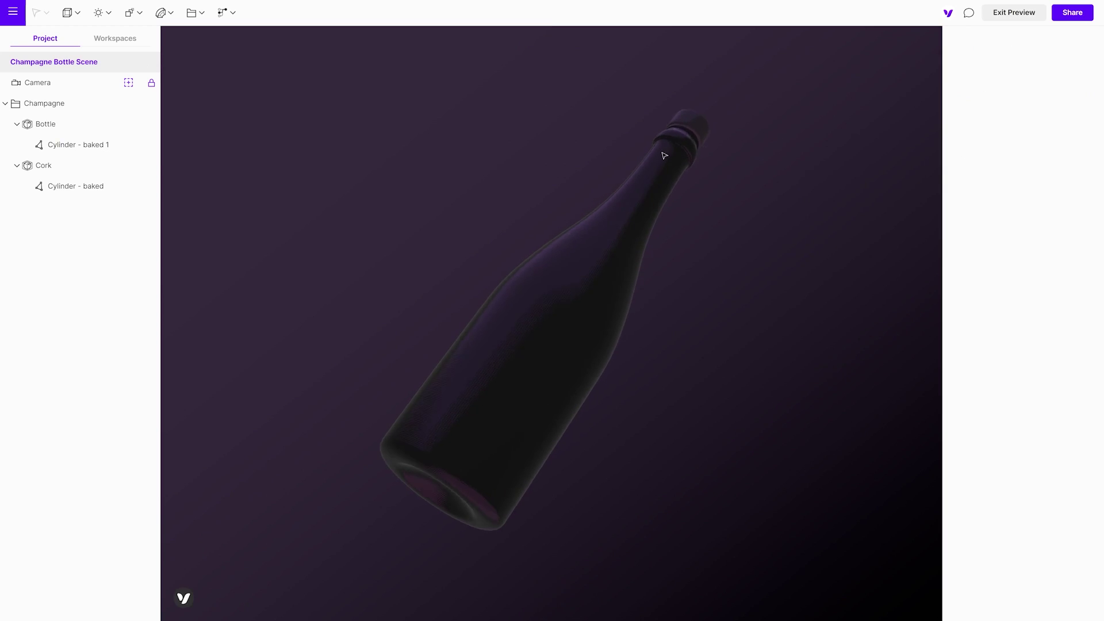
Step: Leave preview and camera view, then add a rectangle light to the scene
left_click(1014, 12)
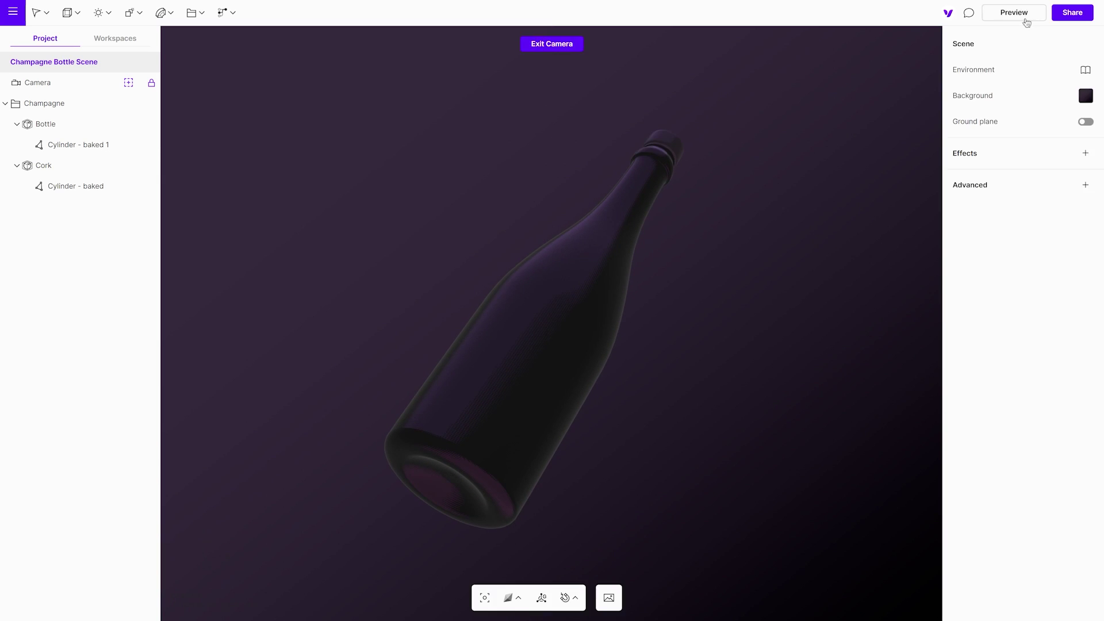
left_click(553, 44)
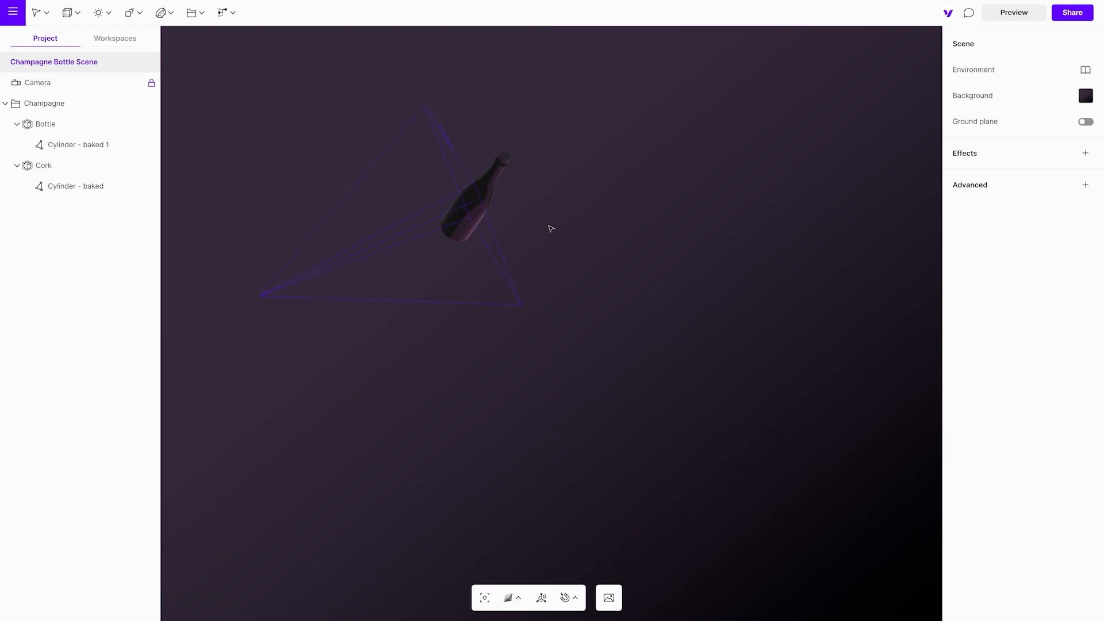
left_click(102, 13)
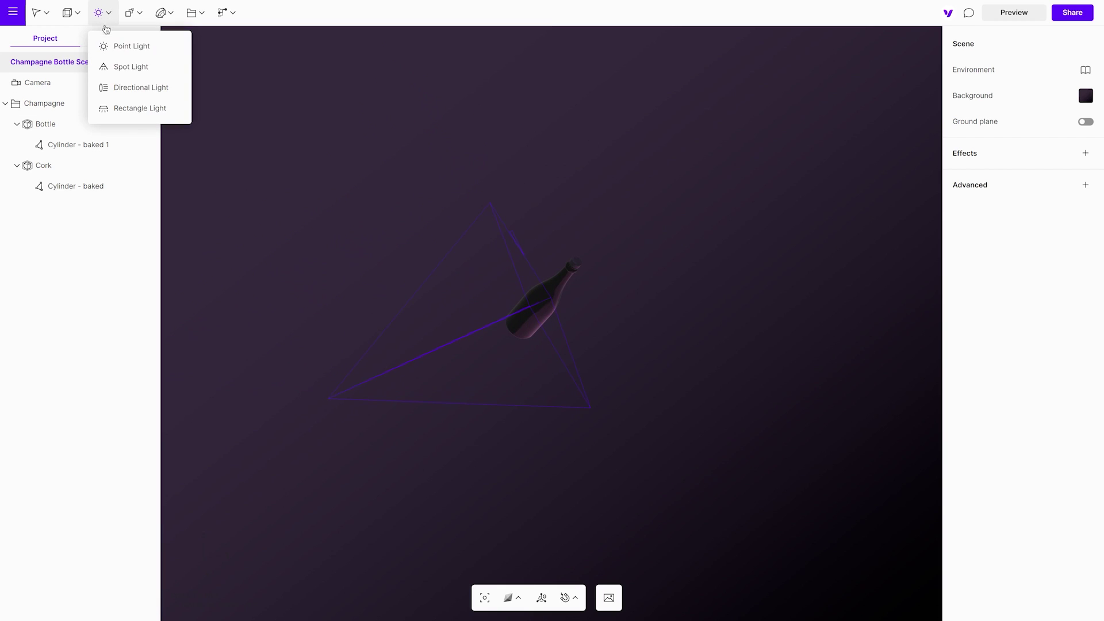
left_click(138, 110)
Step: Move the rectangle light down and to the left of the bottle
right_click_drag(388, 252, 661, 216)
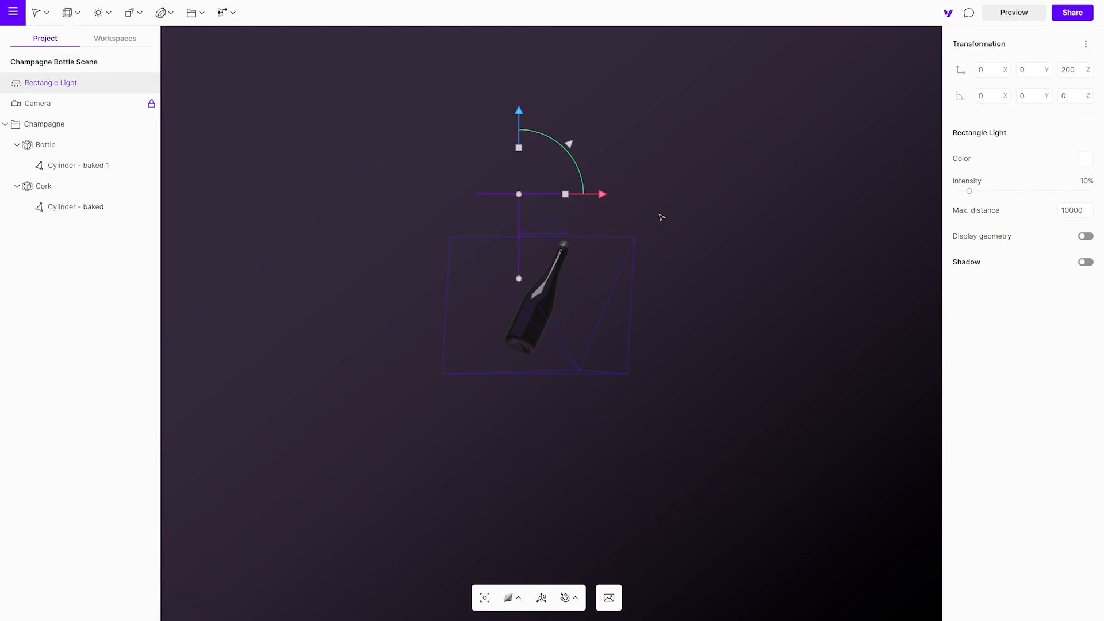
right_click_drag(549, 116, 580, 329)
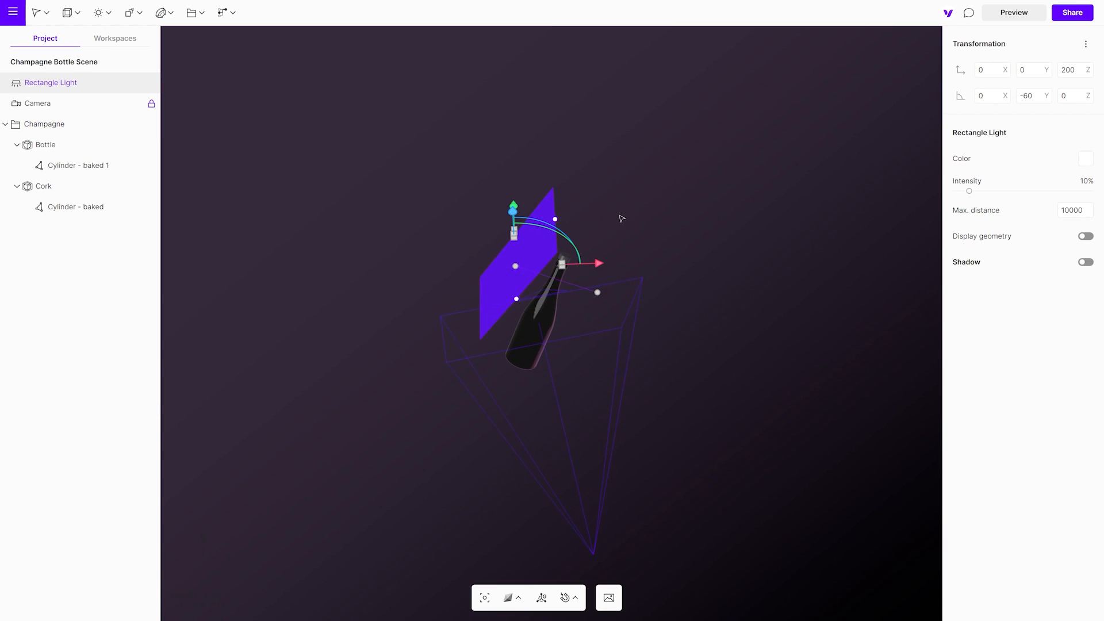
right_click_drag(518, 288, 635, 350)
mouse_move(569, 353)
left_mouse_down()
mouse_move(498, 315)
mouse_move(508, 332)
left_mouse_up()
right_click_drag(603, 381, 493, 158)
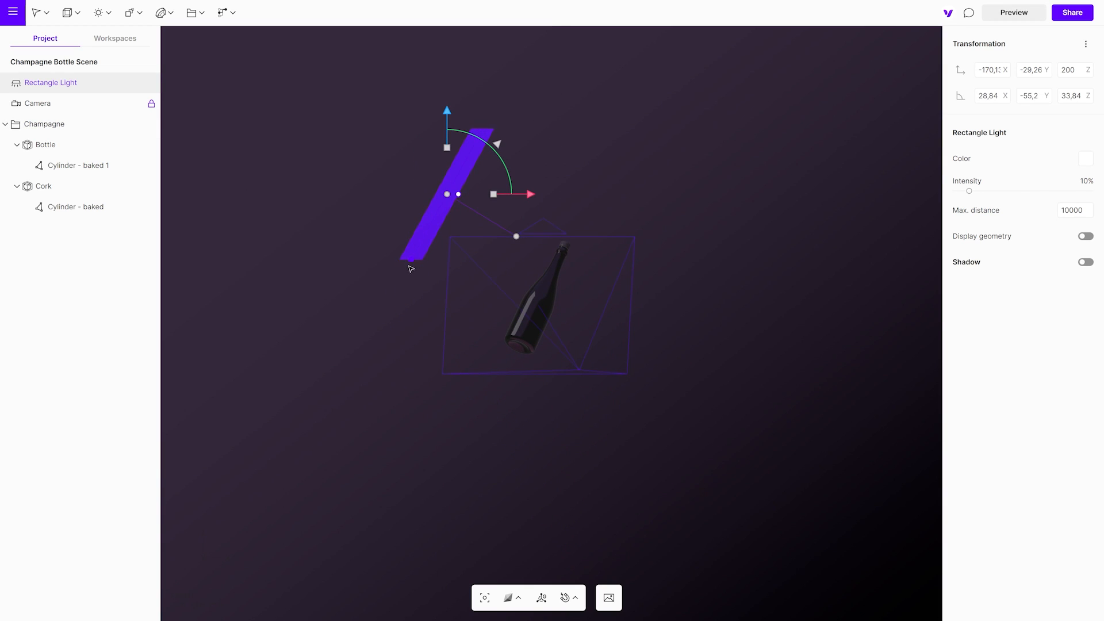
left_click_drag(498, 149, 489, 186)
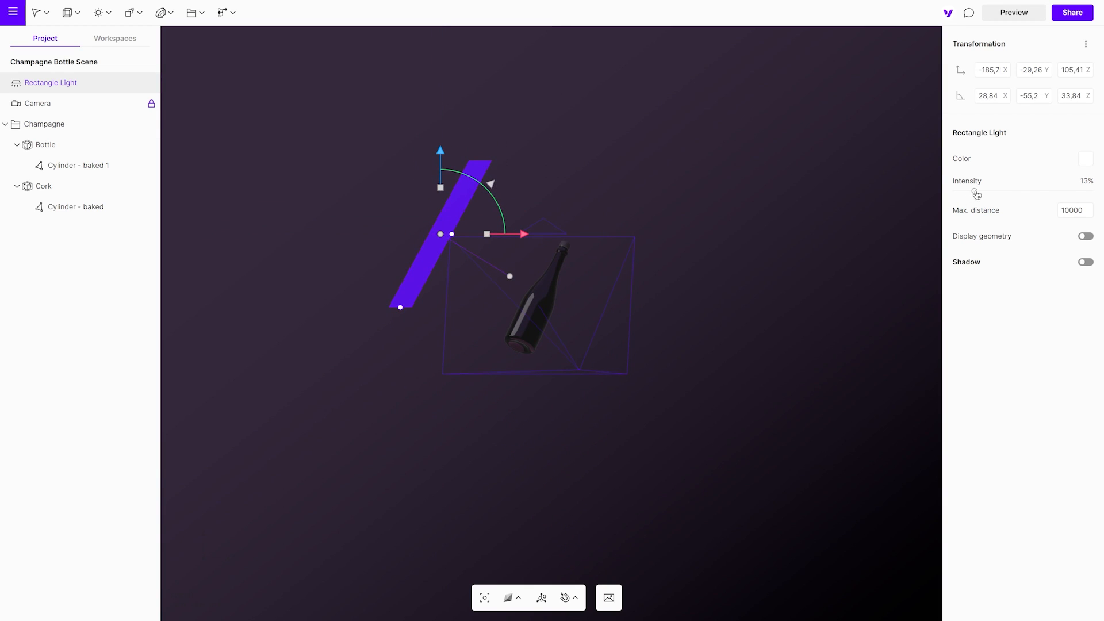
Step: Raise the light's intensity to 72% and check it through the scene camera
left_click_drag(977, 192, 1014, 192)
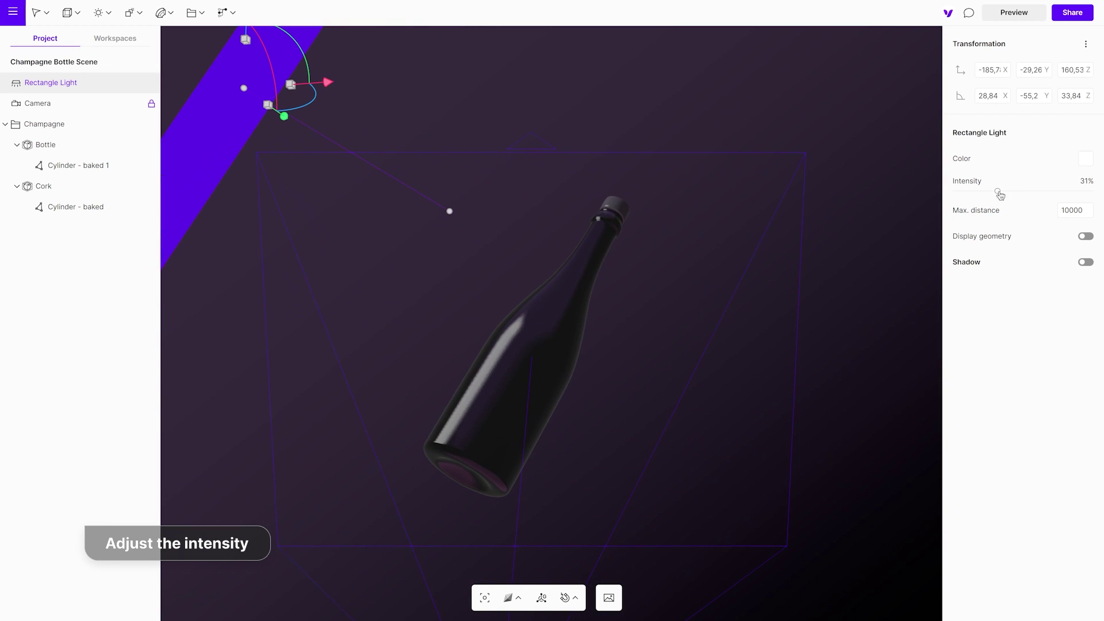
left_click_drag(997, 192, 1052, 191)
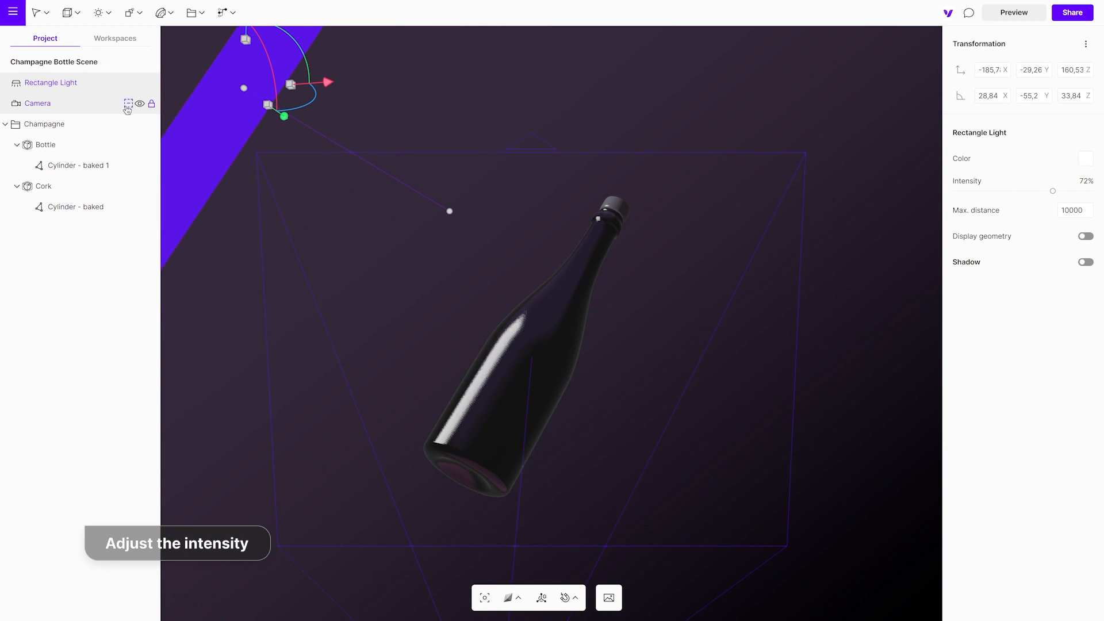
left_click(127, 105)
middle_click_drag(484, 258, 350, 251)
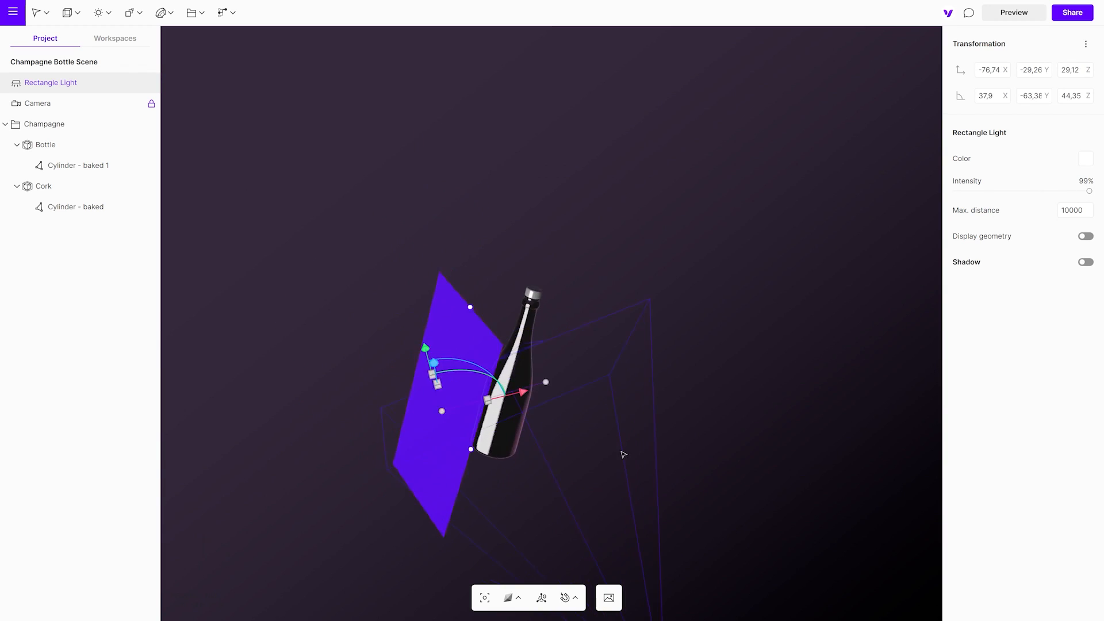
left_click(128, 104)
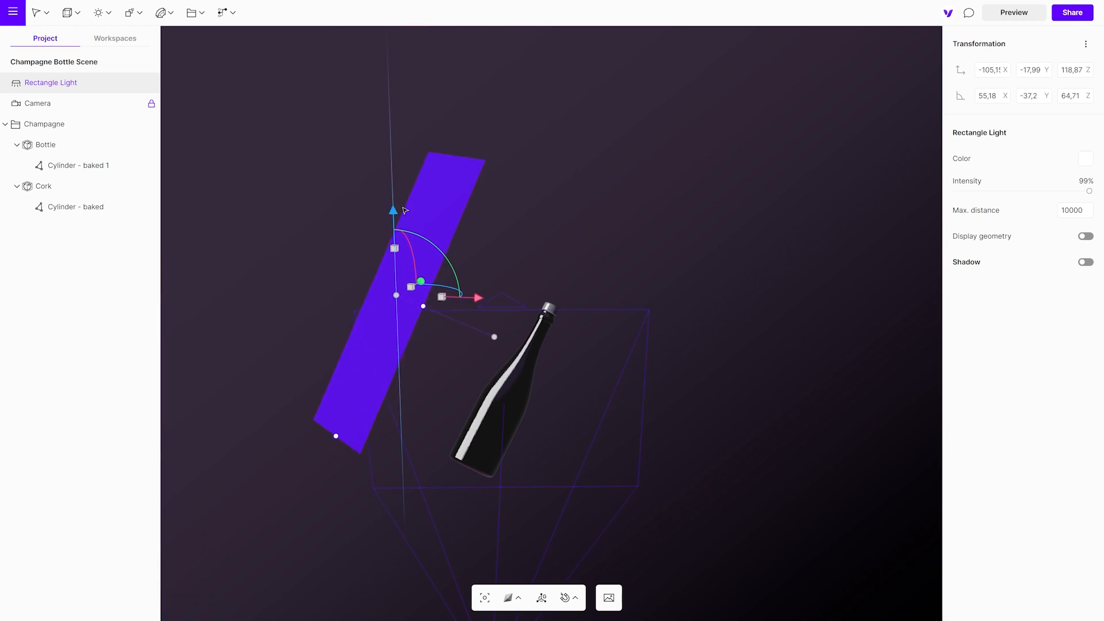
Step: Angle the light at the bottle, slide it along X, and lower intensity to about 30%
left_click_drag(404, 207, 422, 250)
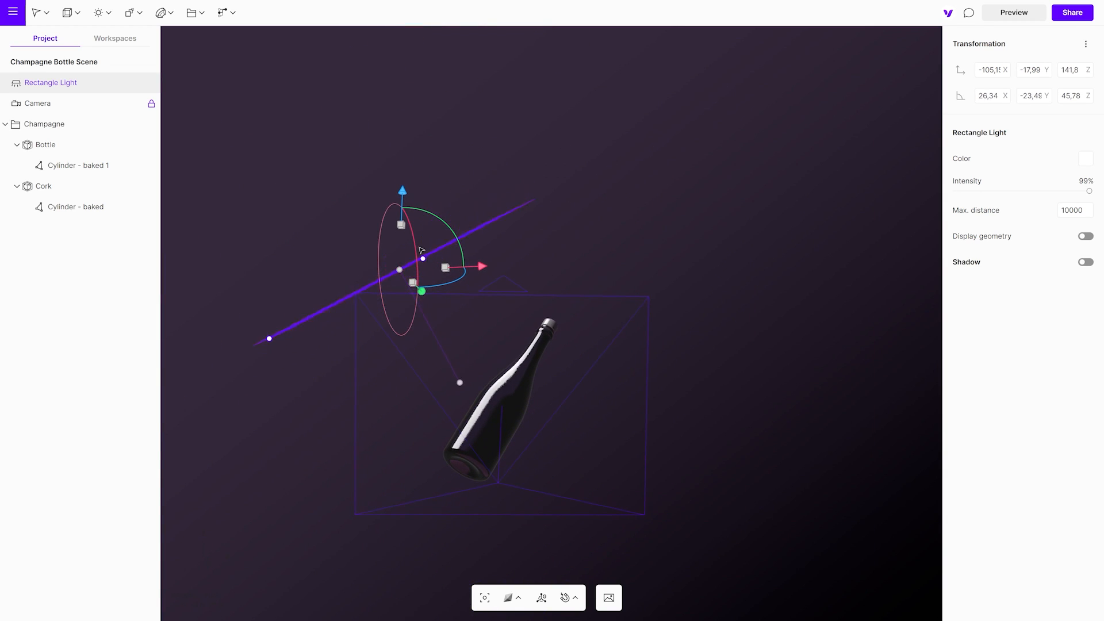
left_click(128, 104)
left_click_drag(528, 269, 565, 259)
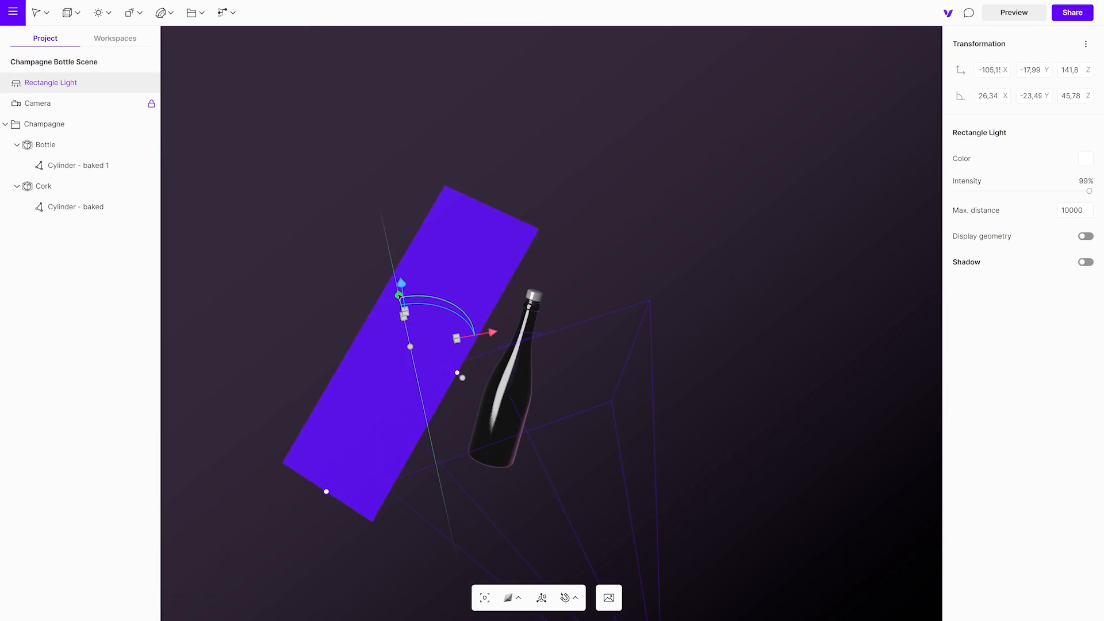
left_click(128, 105)
left_click_drag(1088, 191, 984, 190)
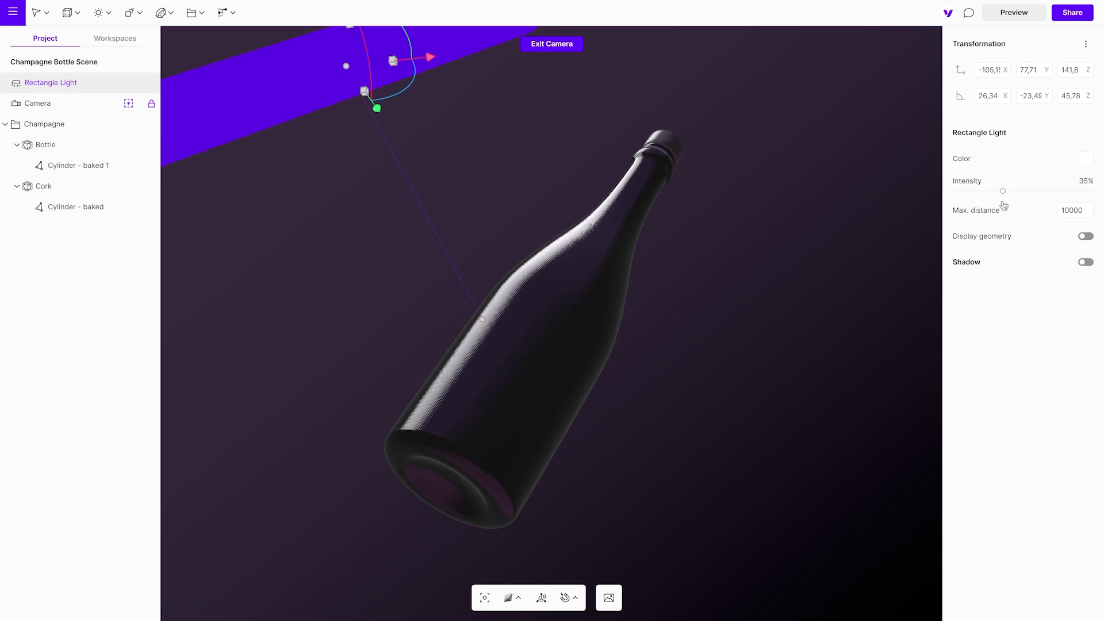
Step: Add a second rectangle light off the lower right and dim it to about 7%
left_click(99, 12)
left_click(121, 109)
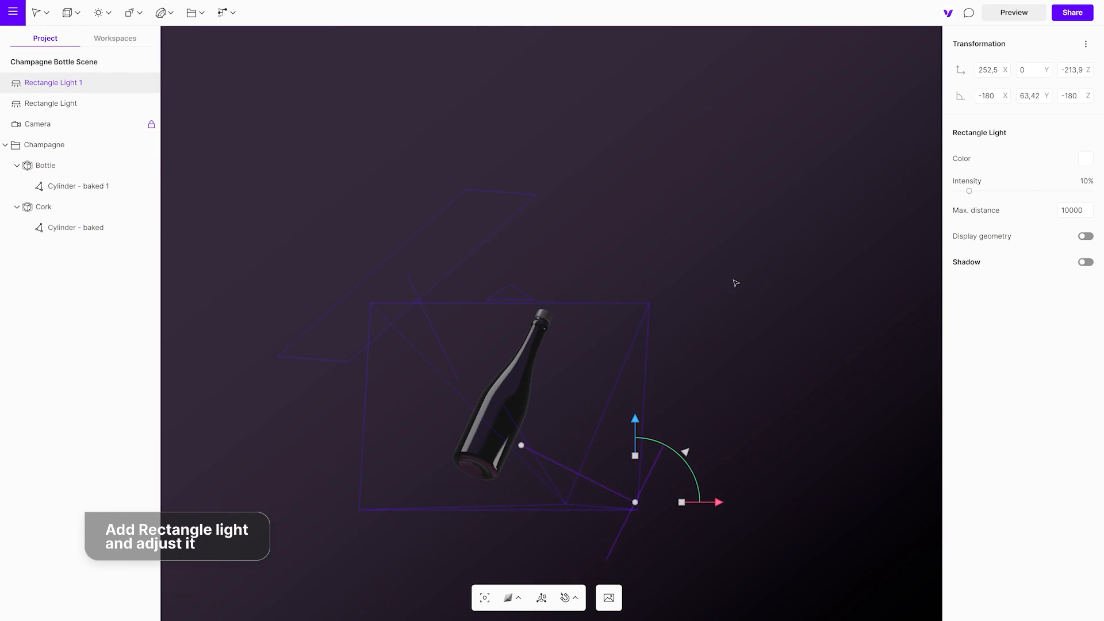
left_click_drag(692, 400, 645, 245)
left_click(127, 123)
left_click_drag(968, 192, 963, 195)
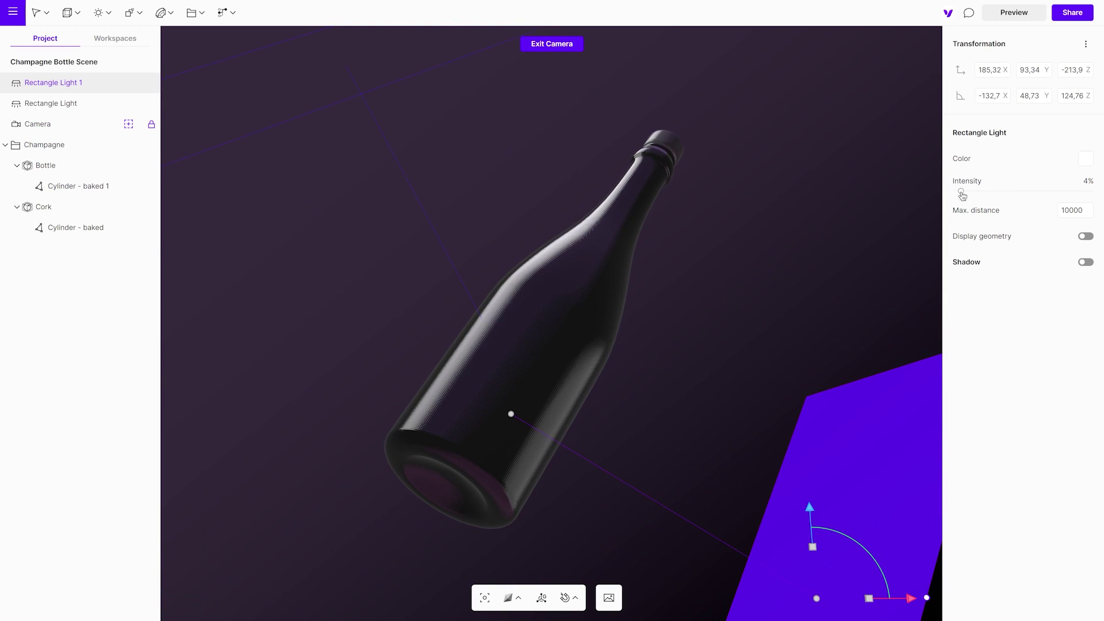
left_click(761, 235)
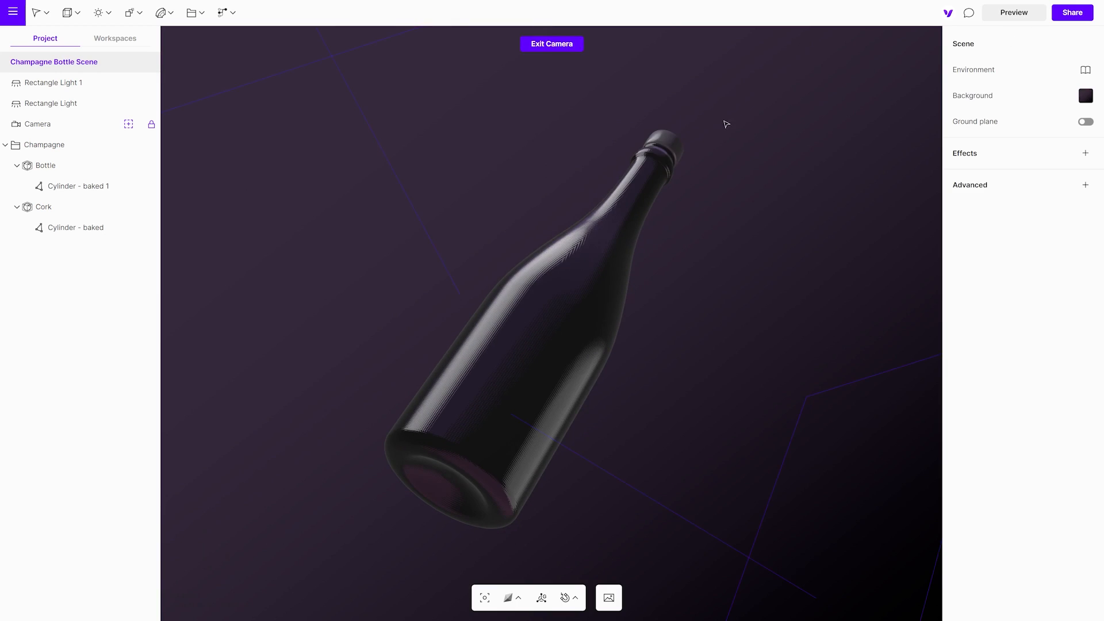
Step: Nudge the first rectangle light's position and lower its intensity to 12%
left_click_drag(707, 354, 617, 462)
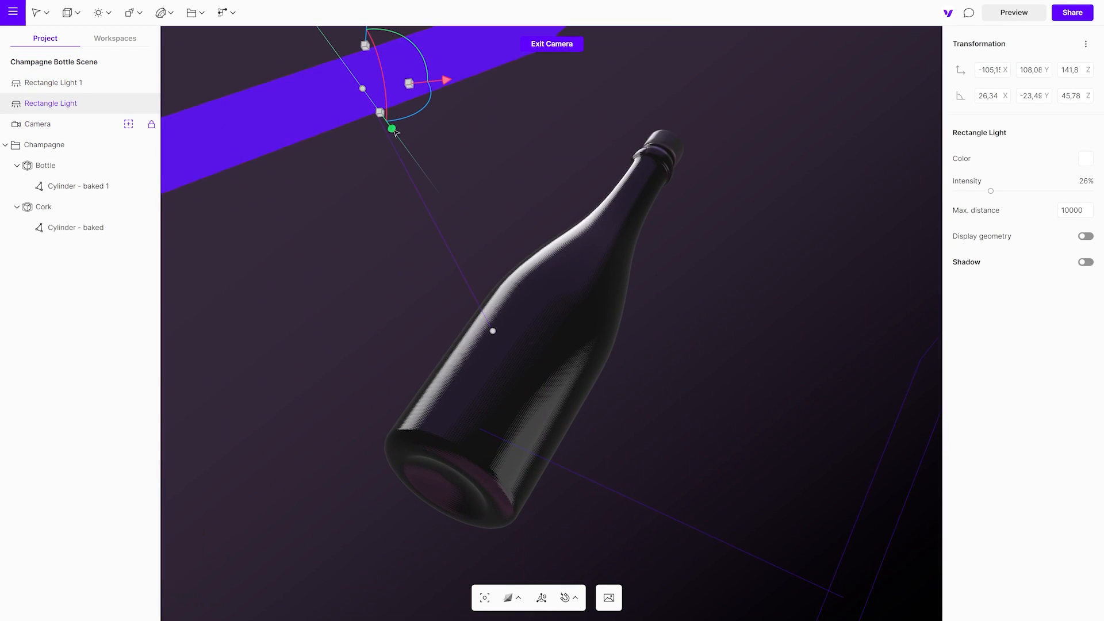
left_click_drag(397, 131, 405, 147)
left_click_drag(989, 192, 974, 193)
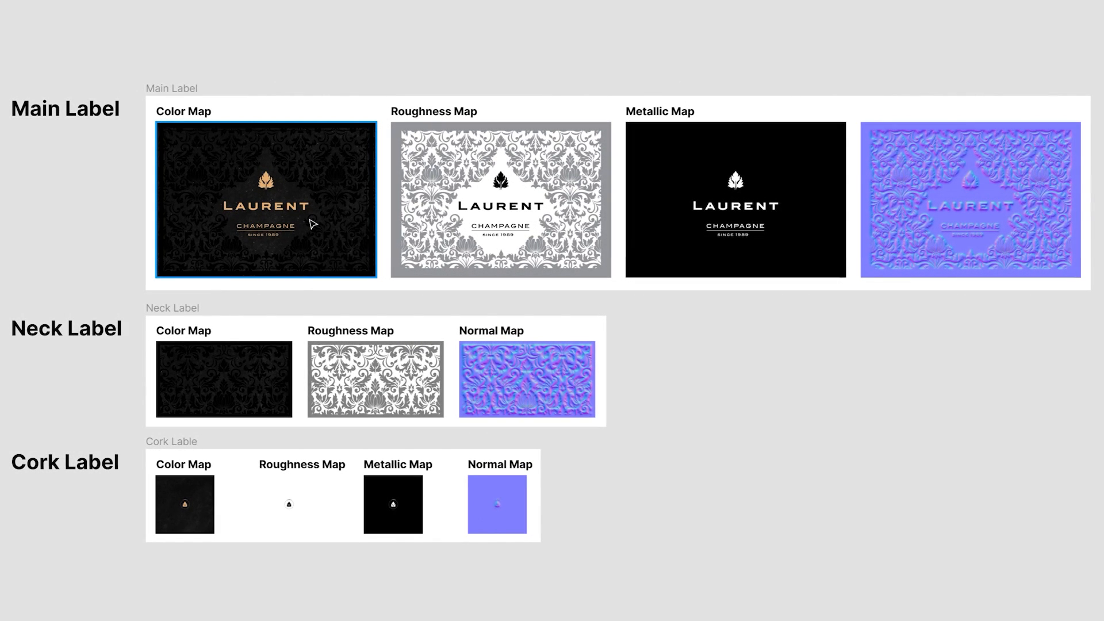
left_click(312, 223)
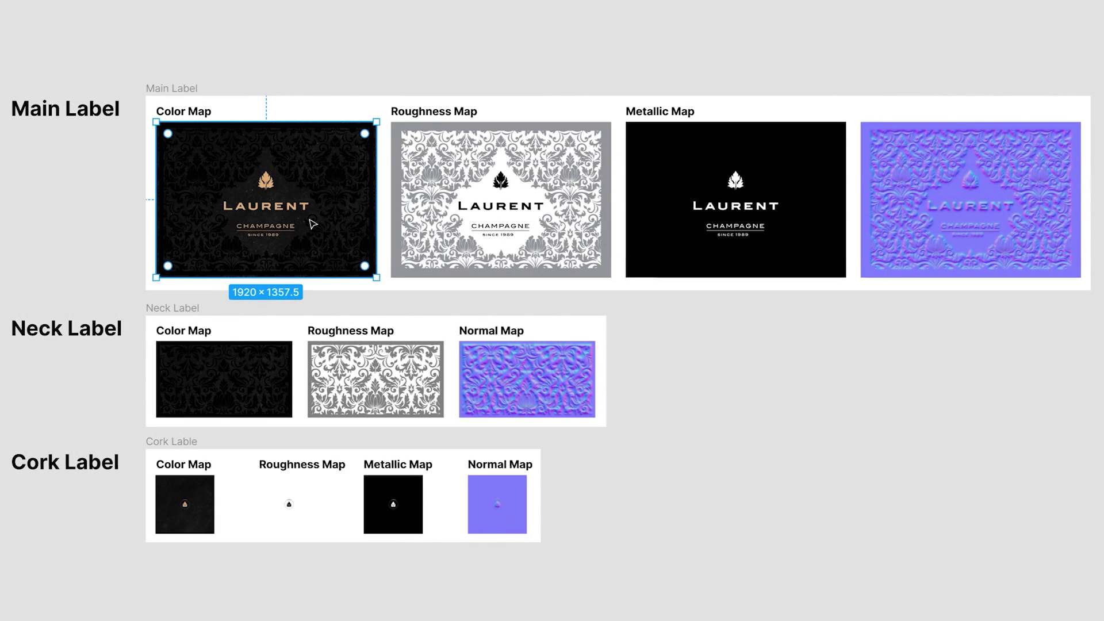
left_click(499, 246)
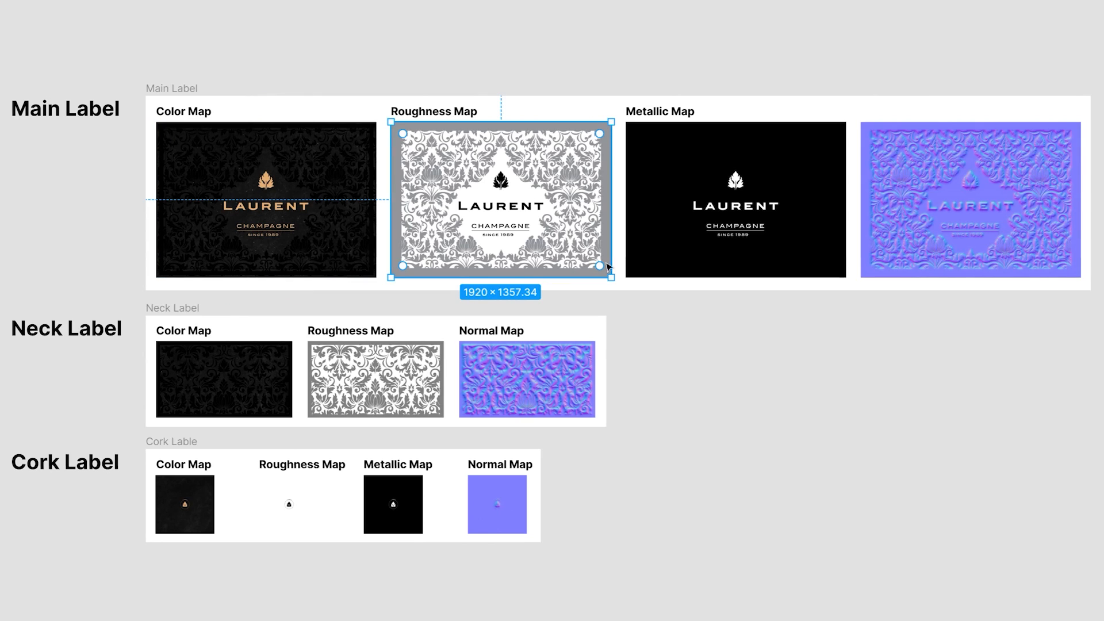
left_click(726, 249)
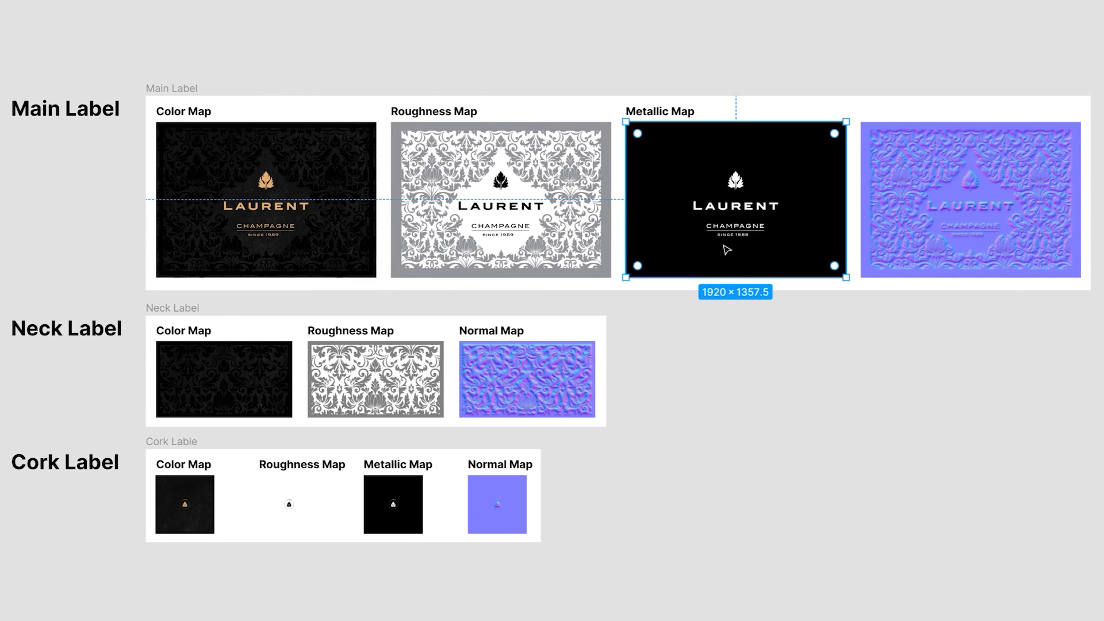
left_click(919, 247)
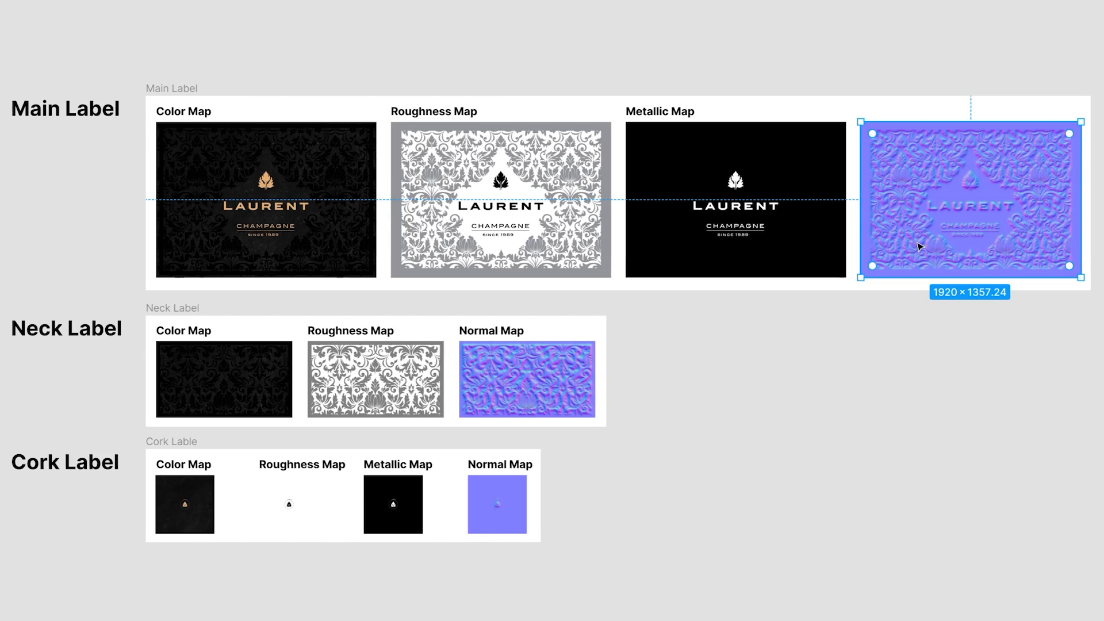
left_click(334, 237)
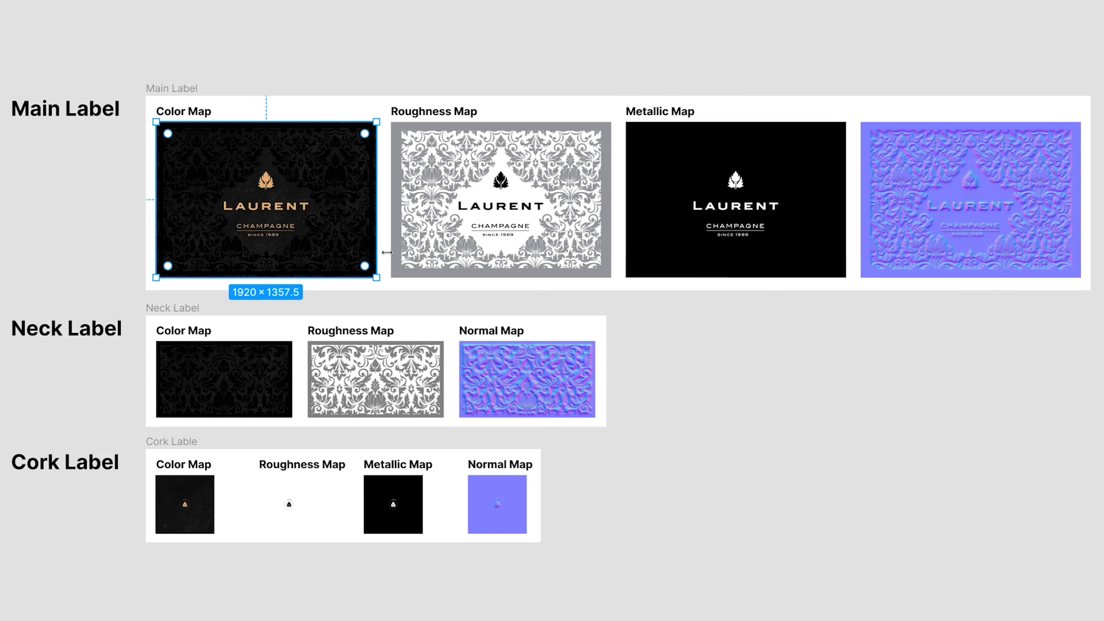
left_click(483, 245)
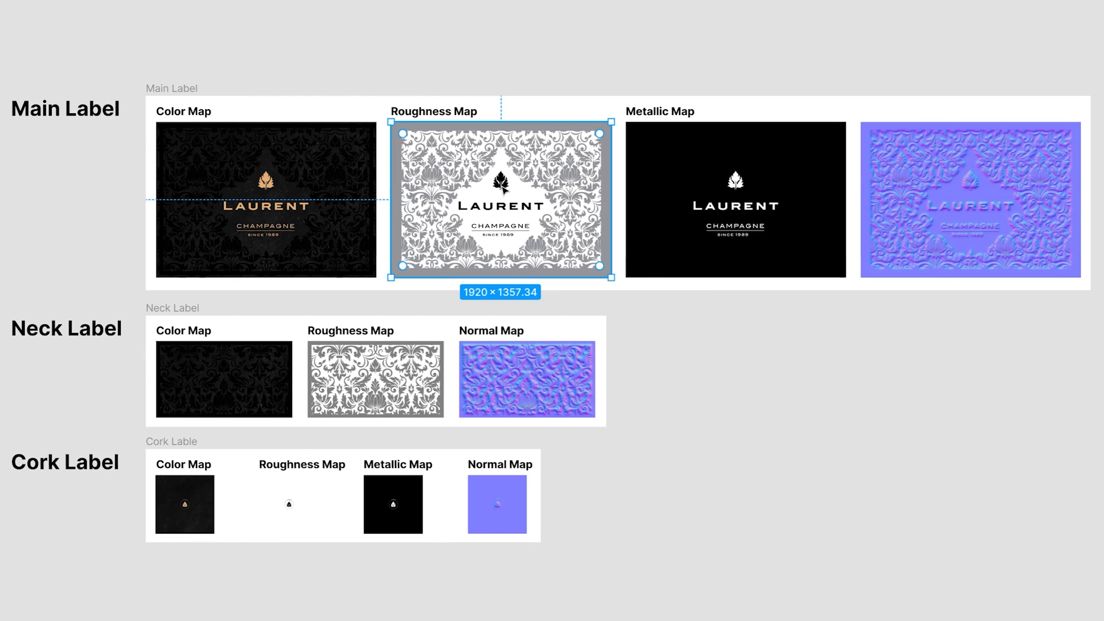
left_click(655, 210)
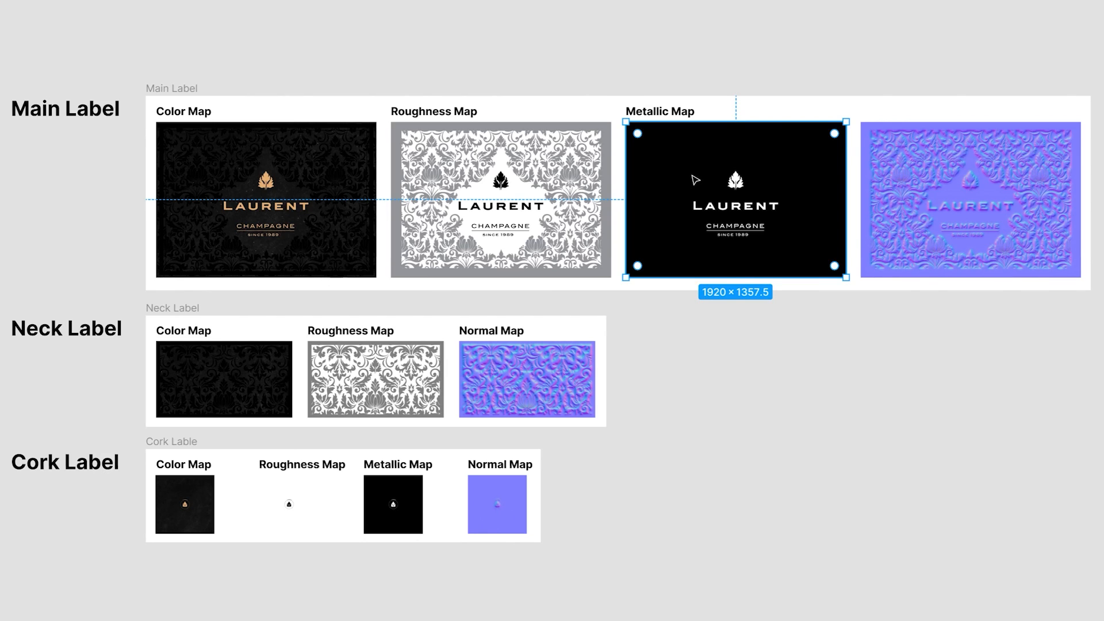
left_click(895, 213)
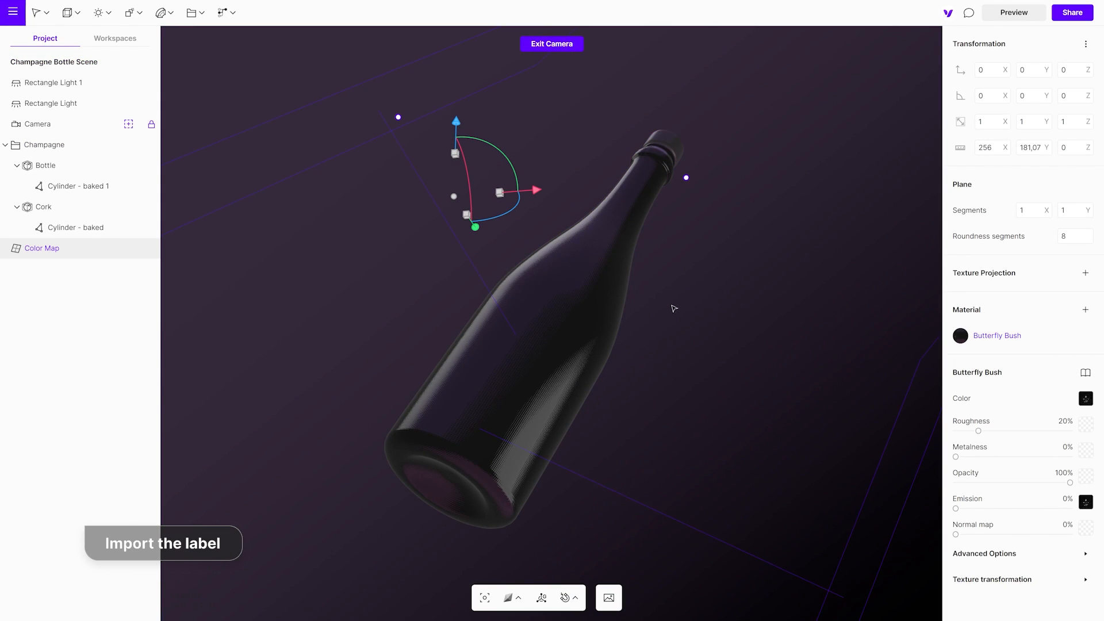
Step: Move the Color Map label plane onto the bottle body and preview it through the scene camera
key("Escape")
mouse_move(467, 327)
left_mouse_down()
mouse_move(487, 355)
mouse_move(473, 367)
left_mouse_up()
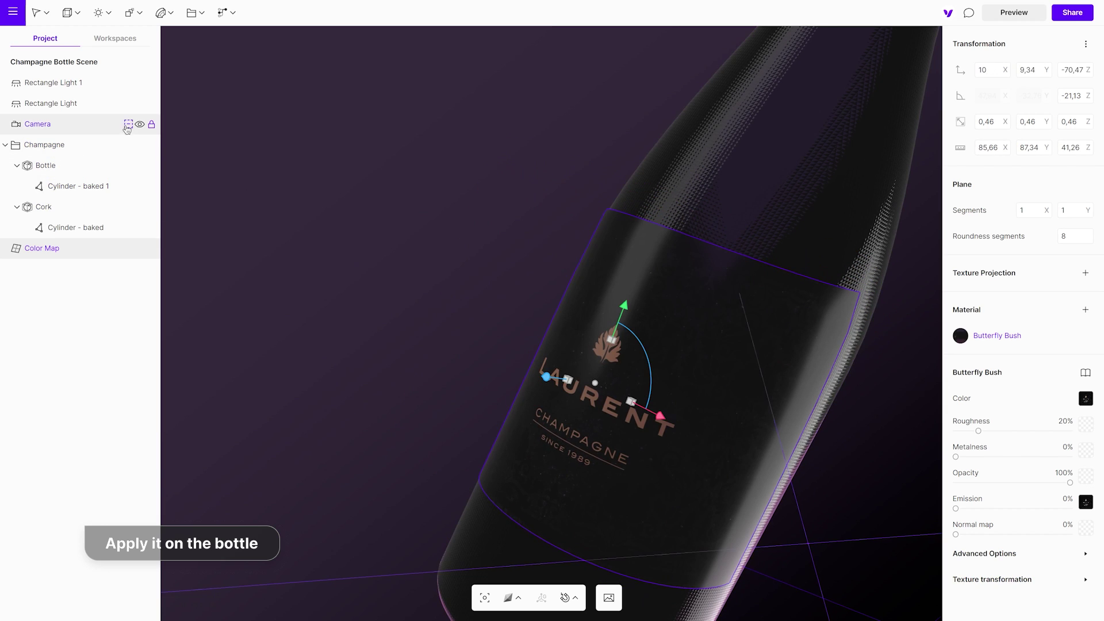
left_click(130, 125)
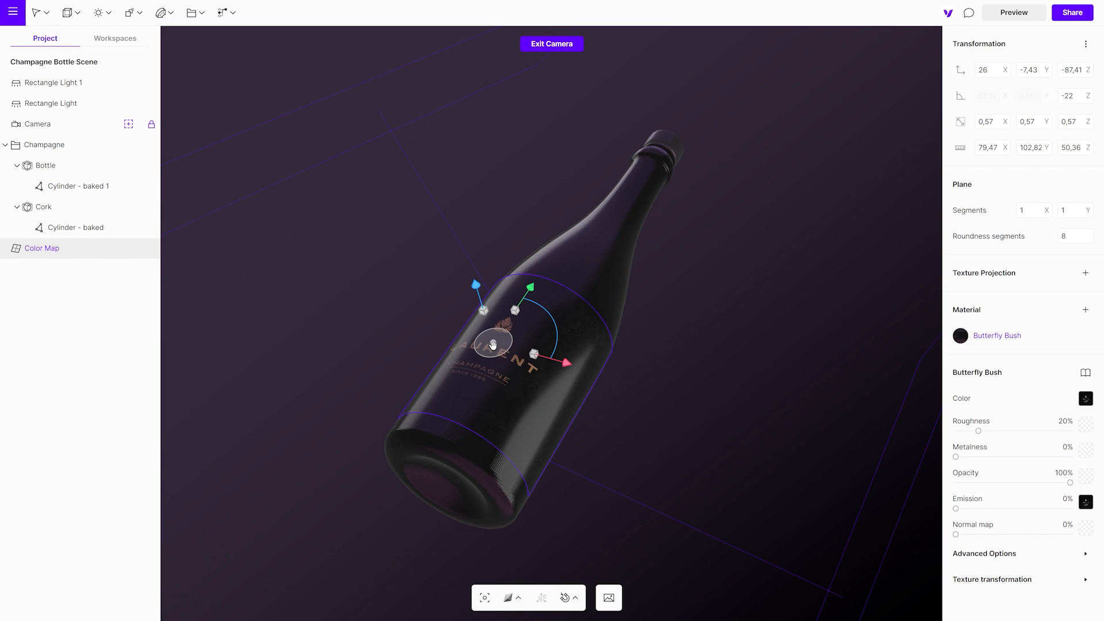
left_click(667, 334)
left_click(1014, 12)
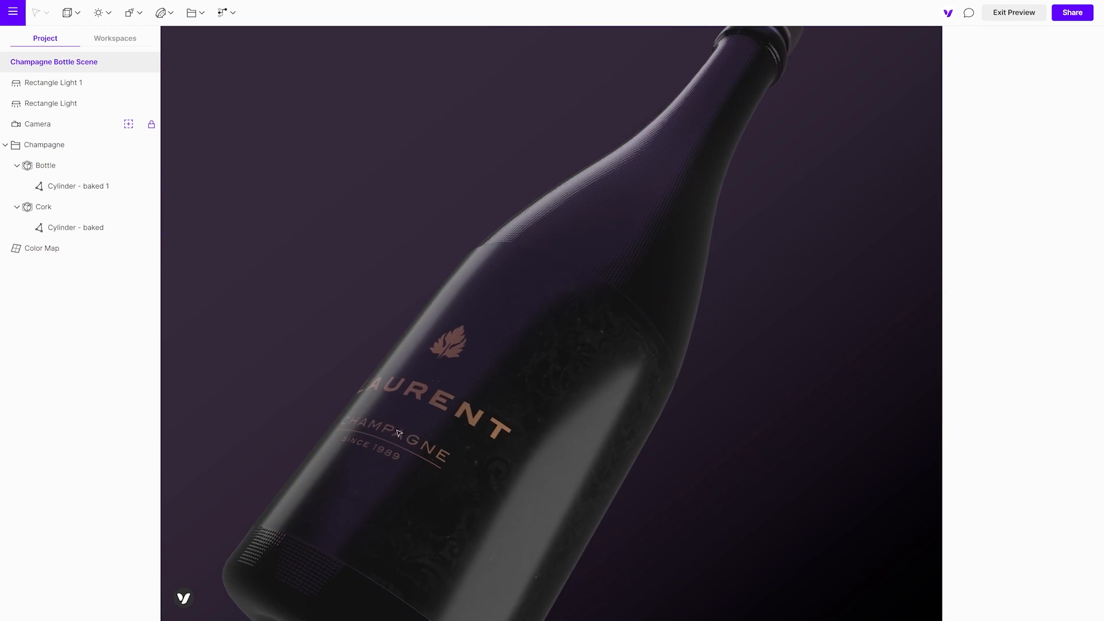
scroll(411, 439, "down", 5)
Step: Tilt the rectangle light to a new angle and view the bottle through the scene camera
left_click(1013, 12)
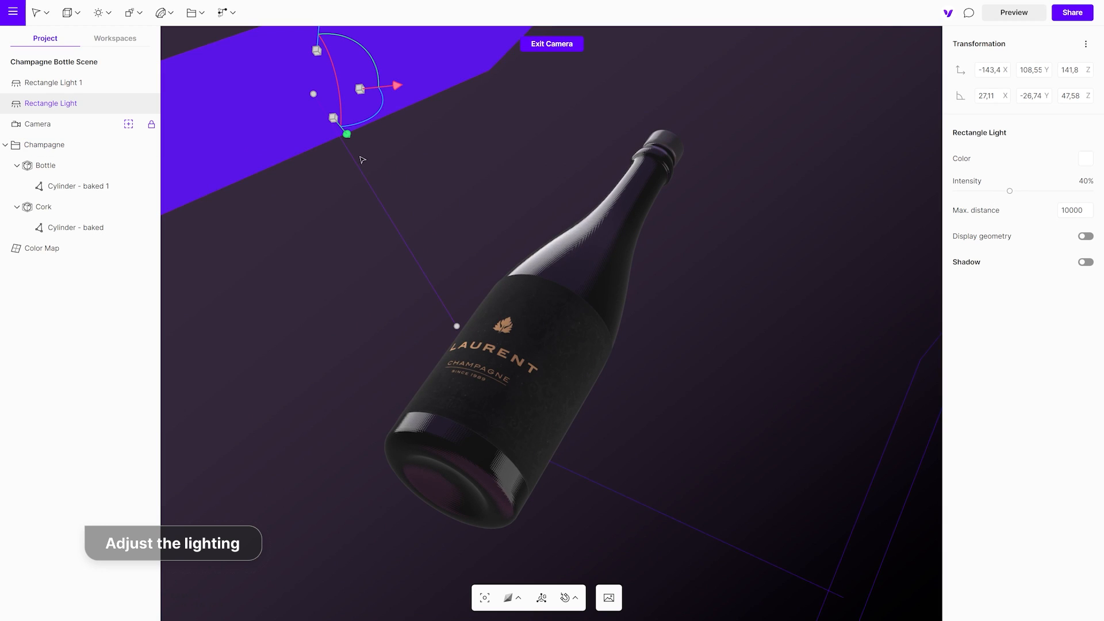
left_click_drag(360, 151, 385, 63)
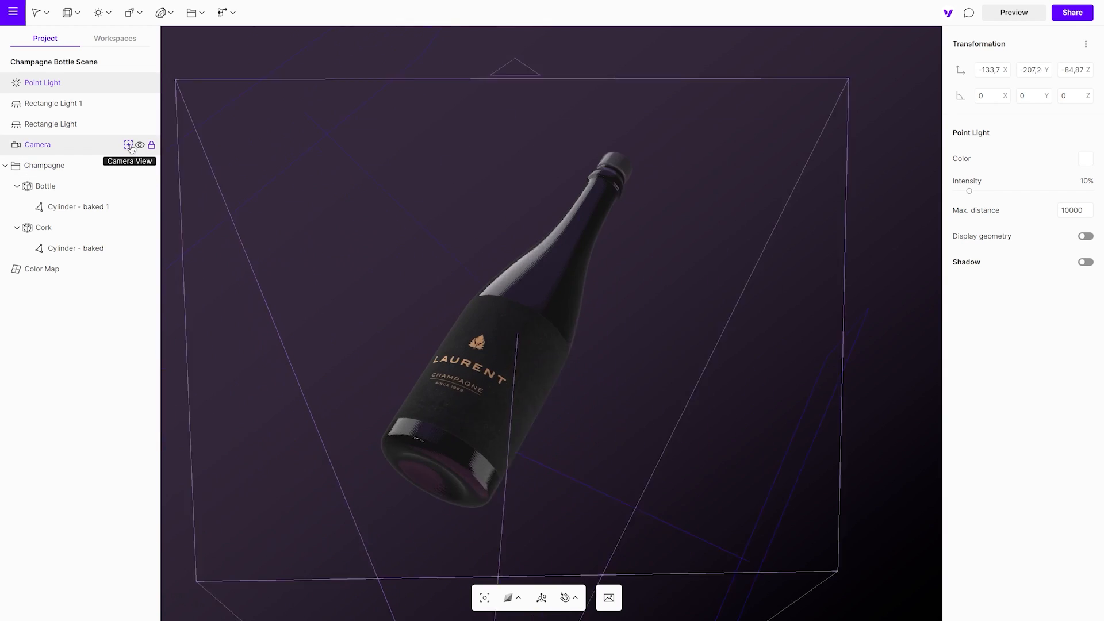
left_click(130, 145)
Step: Load the Roughness Map and Metallic Map images onto the main label material
left_click(680, 468)
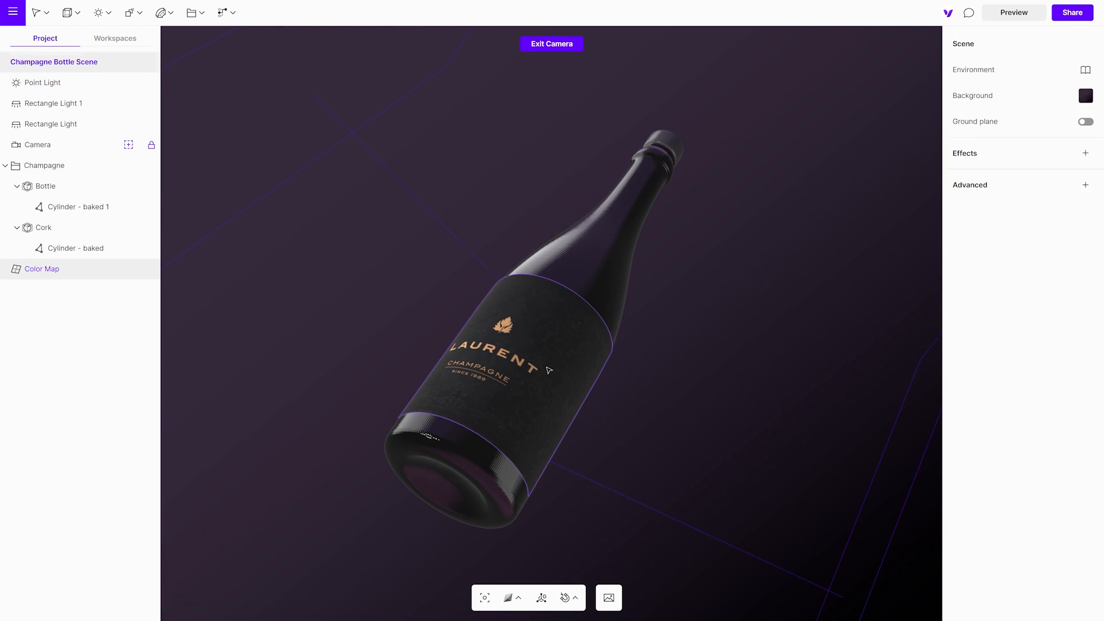
left_click(1087, 424)
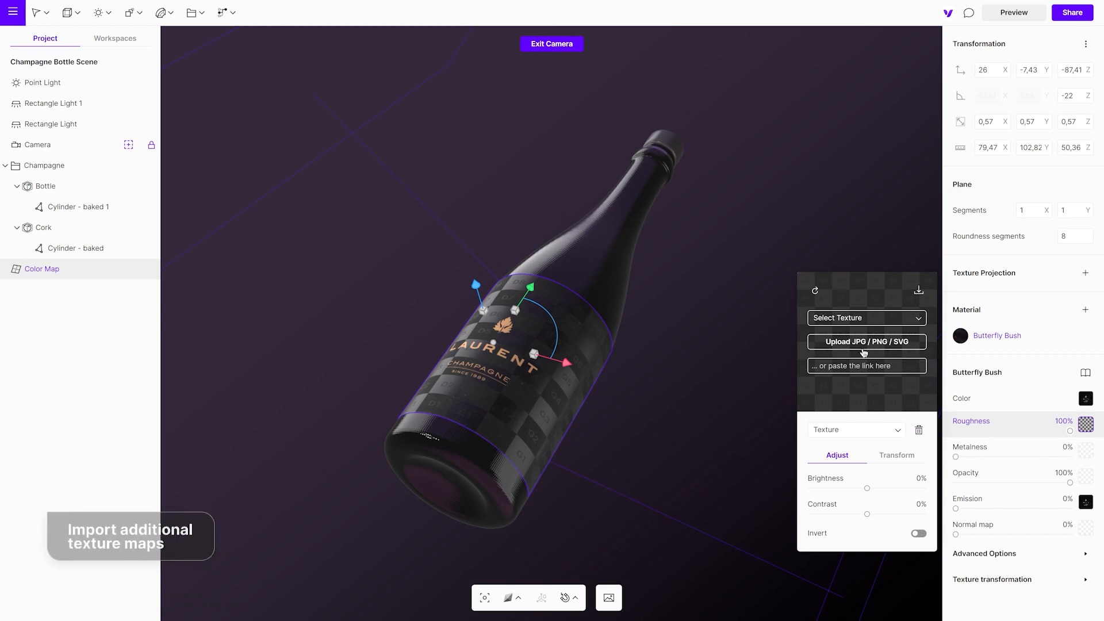
left_click(865, 343)
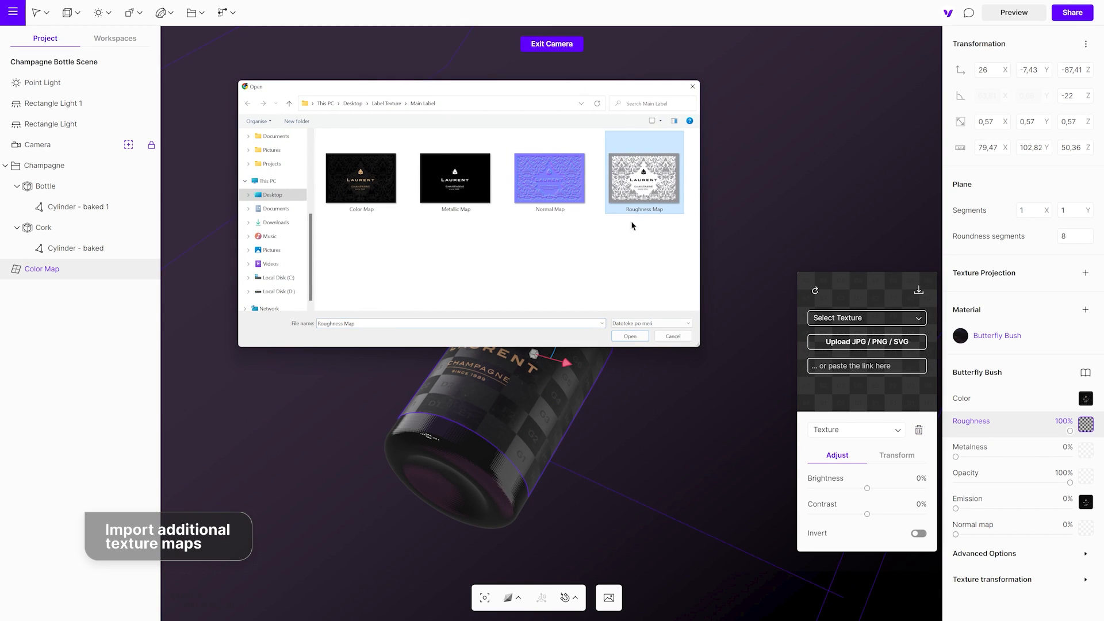
left_click(630, 337)
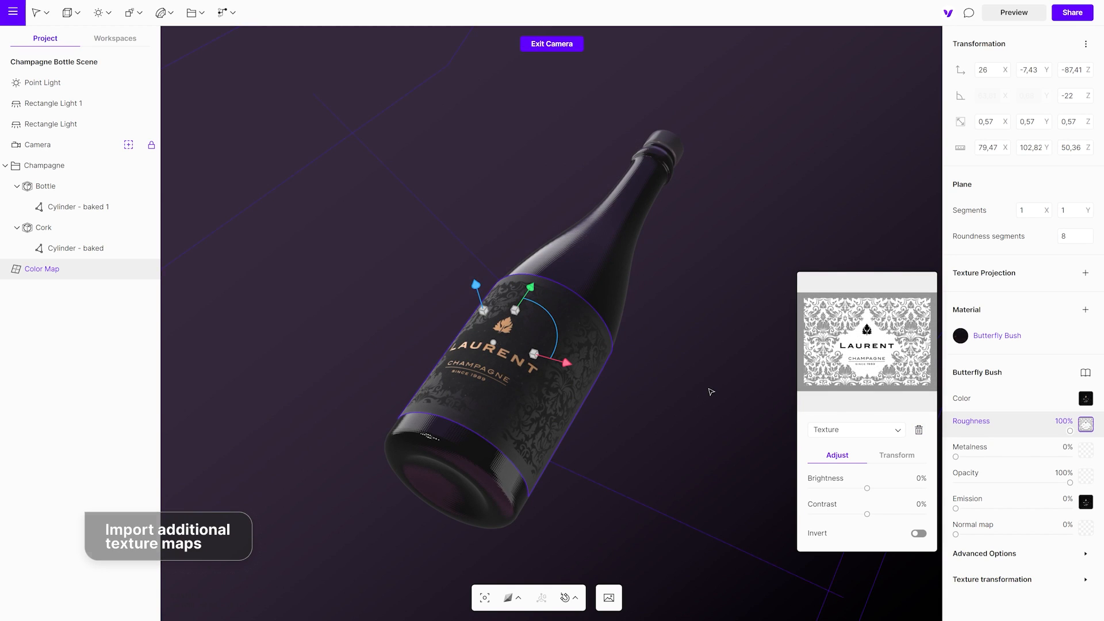
left_click(1085, 450)
left_click(814, 316)
left_click(849, 376)
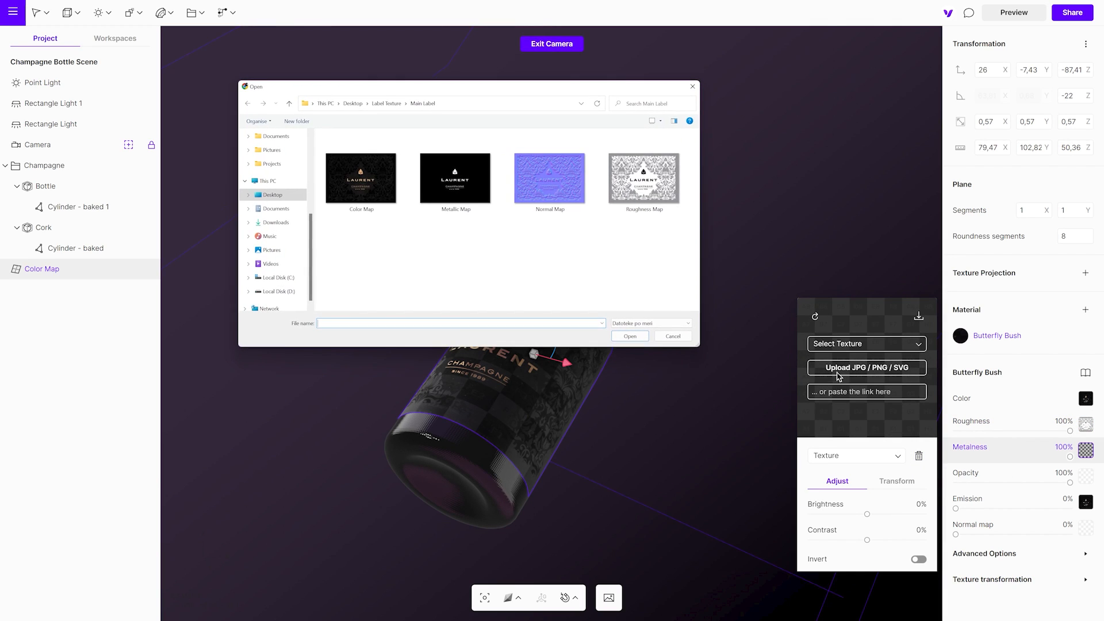
left_click(630, 336)
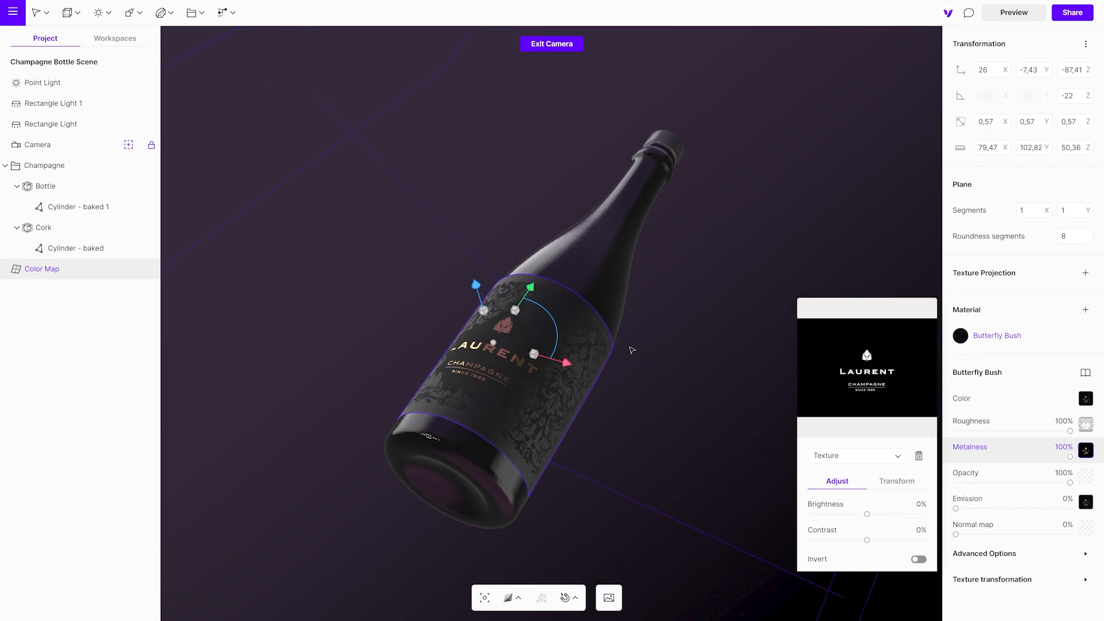
Step: Load the Normal Map, set normal strength to 19% and roughness to 81%
left_click(1085, 528)
left_click(857, 445)
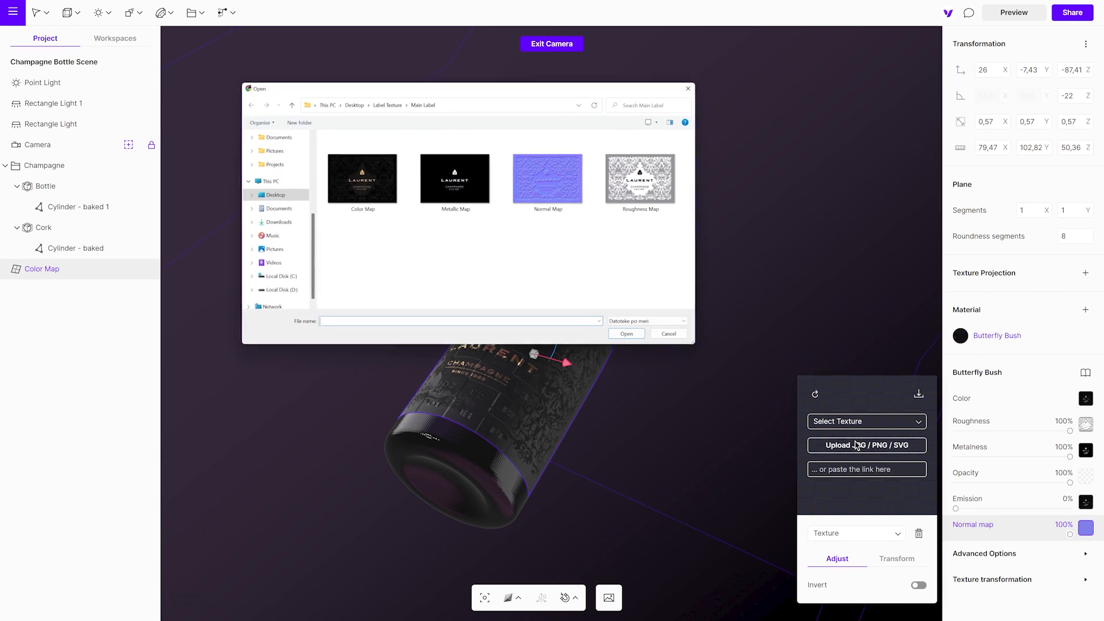
left_click(629, 337)
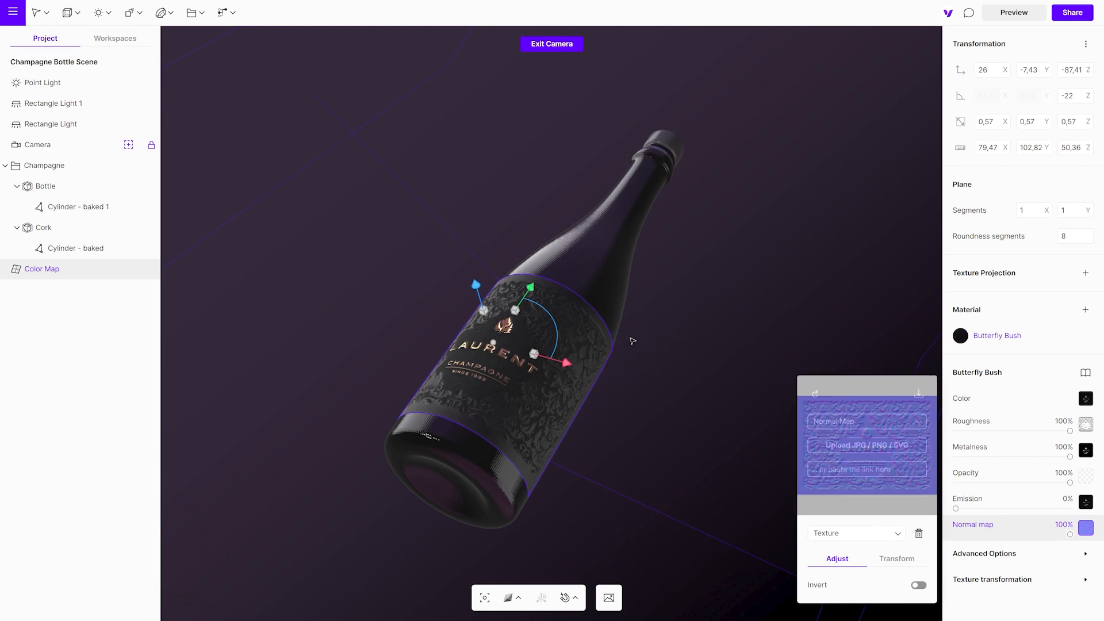
left_click(733, 466)
left_click_drag(1071, 536, 1026, 535)
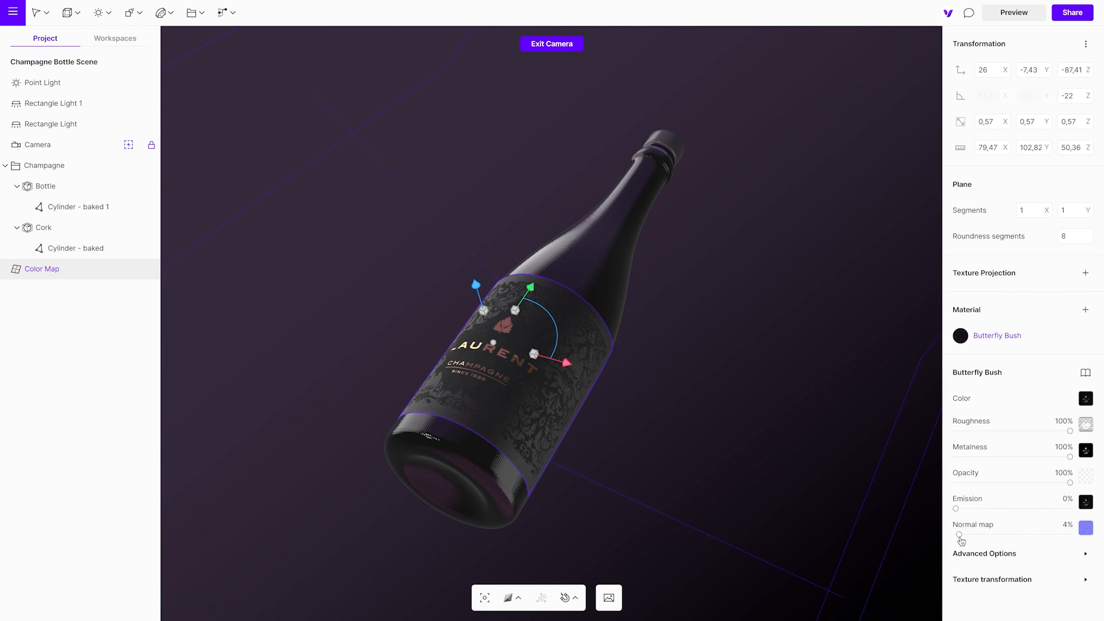
left_click(552, 43)
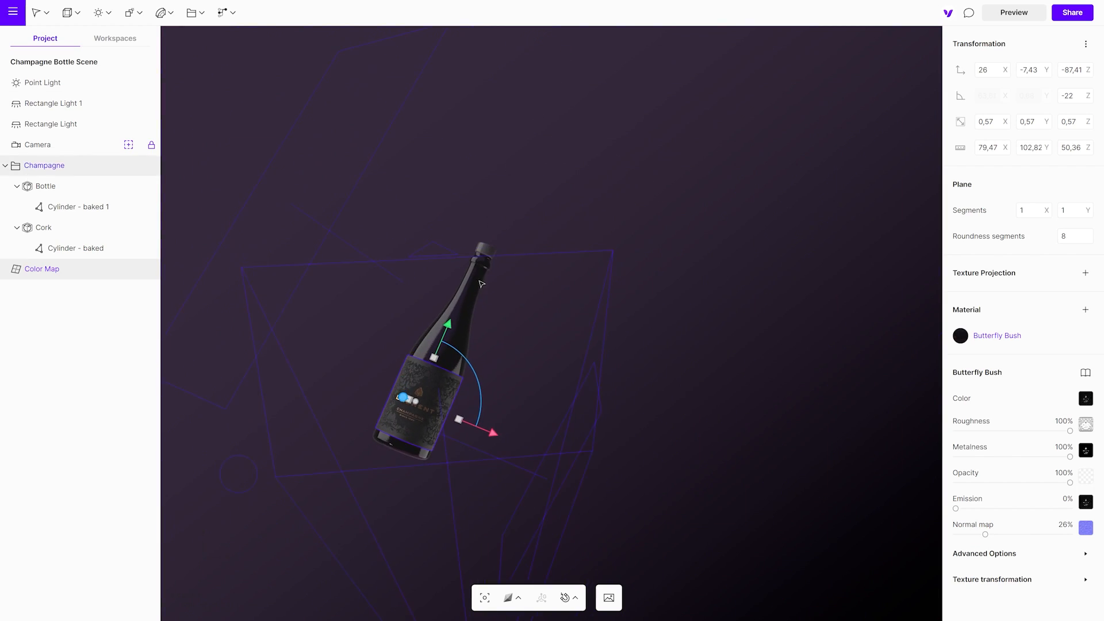
scroll(741, 466, "up", 5)
scroll(741, 465, "up", 3)
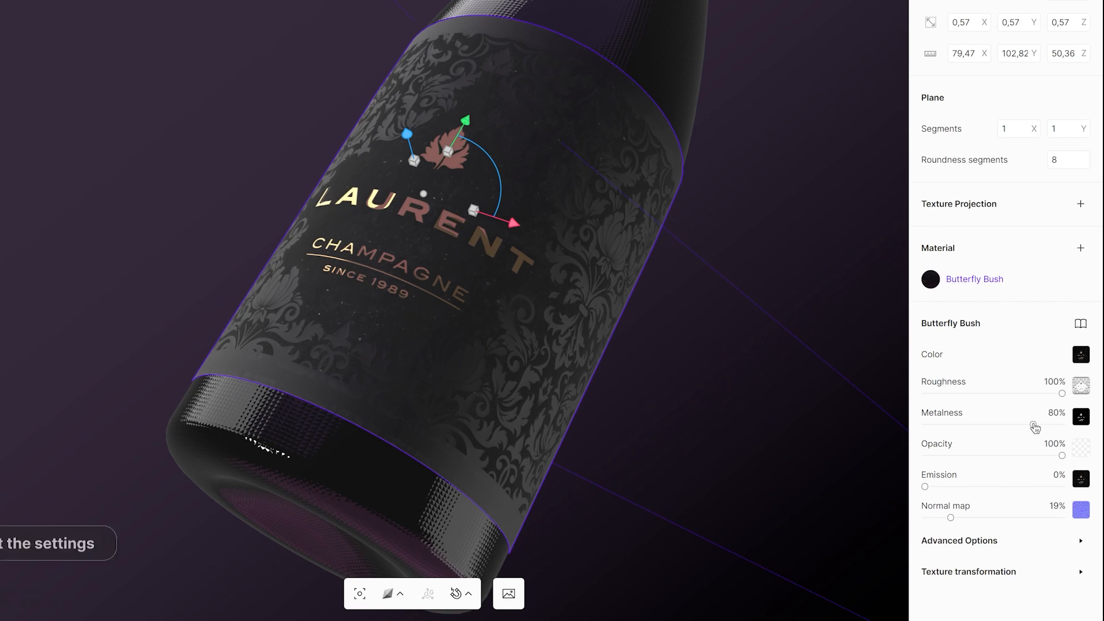
mouse_move(1062, 392)
left_mouse_down()
mouse_move(1031, 393)
mouse_move(1035, 406)
left_mouse_up()
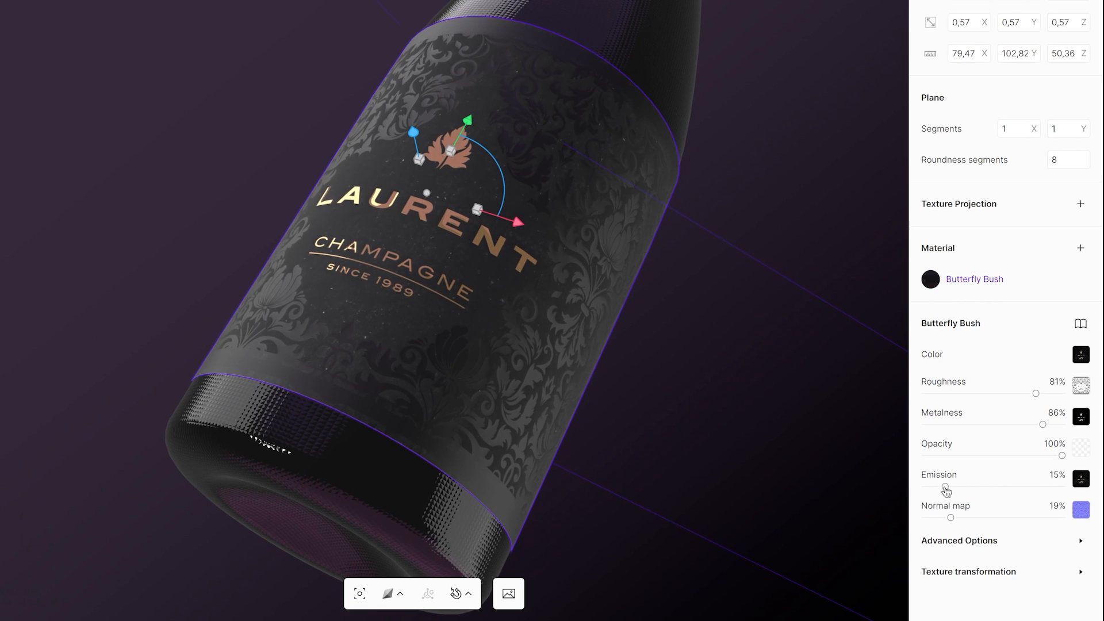
Step: Add a Bloom scene effect at 61% intensity and 73% threshold, checked from camera view
left_click(810, 472)
left_click(1079, 62)
left_click(1017, 250)
left_click_drag(886, 107, 810, 107)
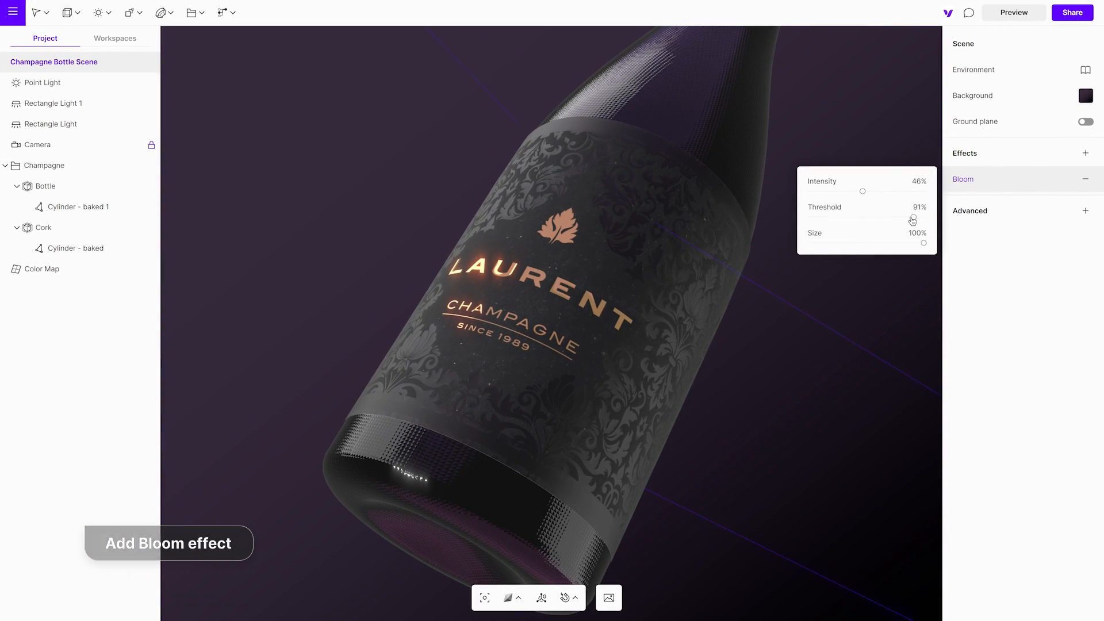
left_click_drag(910, 219, 863, 219)
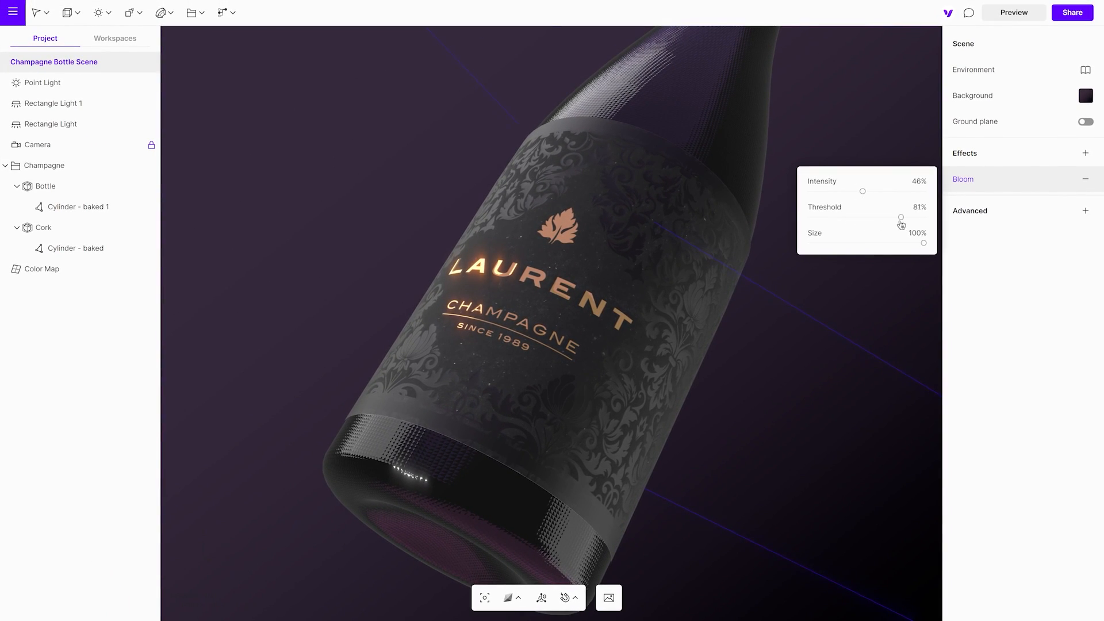
left_click(776, 408)
left_click(128, 144)
left_click(961, 182)
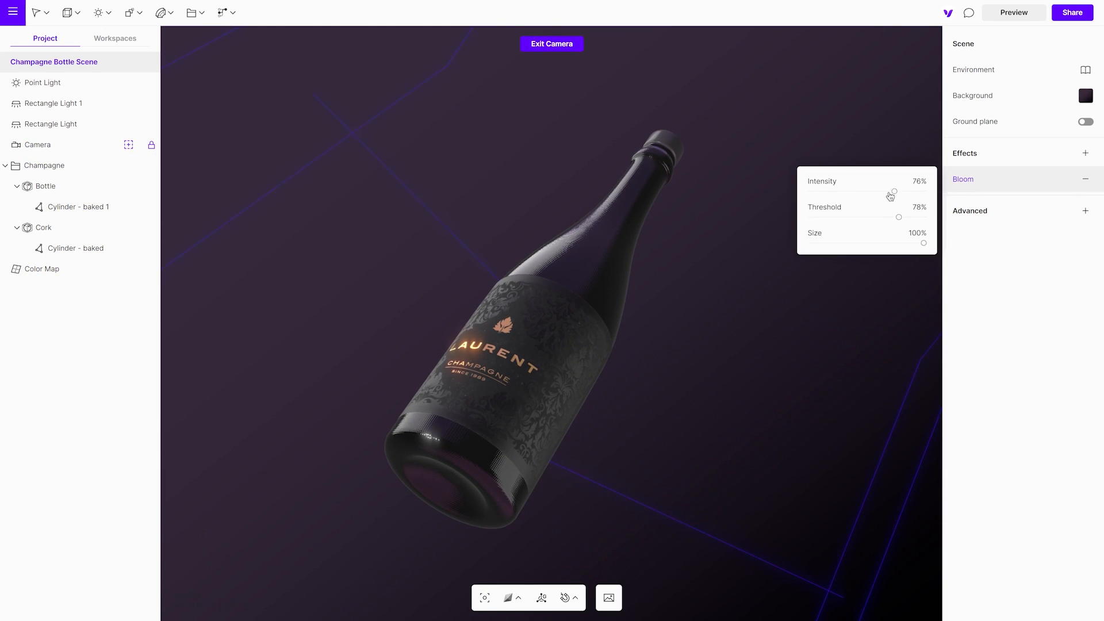
left_click(860, 299)
Step: Inspect the glowing label up close in preview, then rotate the bottle slightly
left_click(1014, 12)
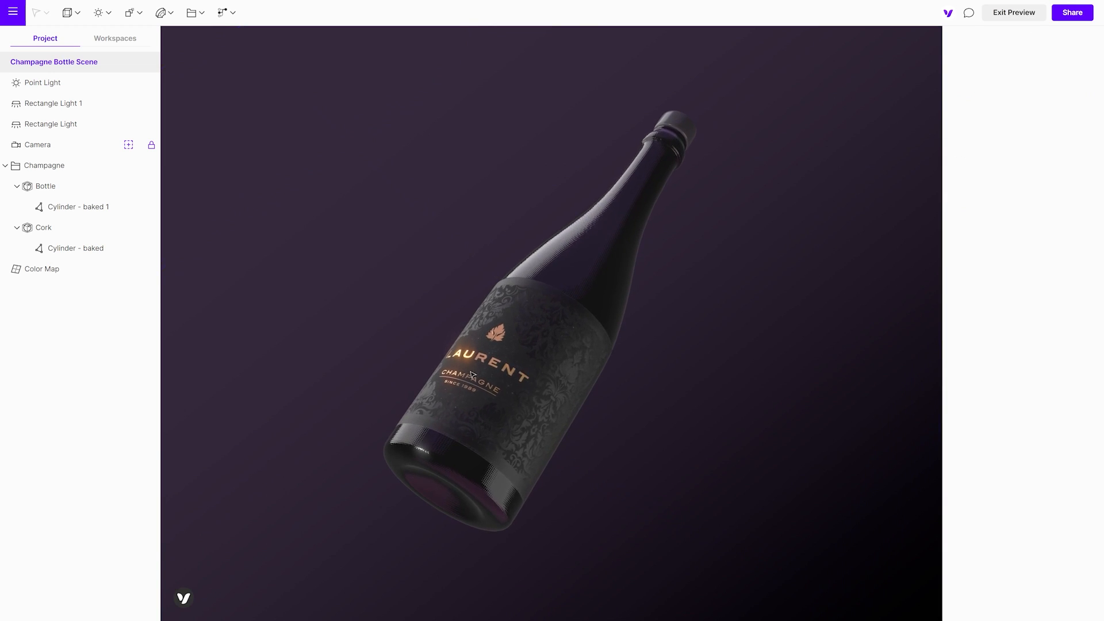
mouse_move(561, 423)
left_mouse_down()
mouse_move(799, 413)
mouse_move(345, 358)
left_mouse_up()
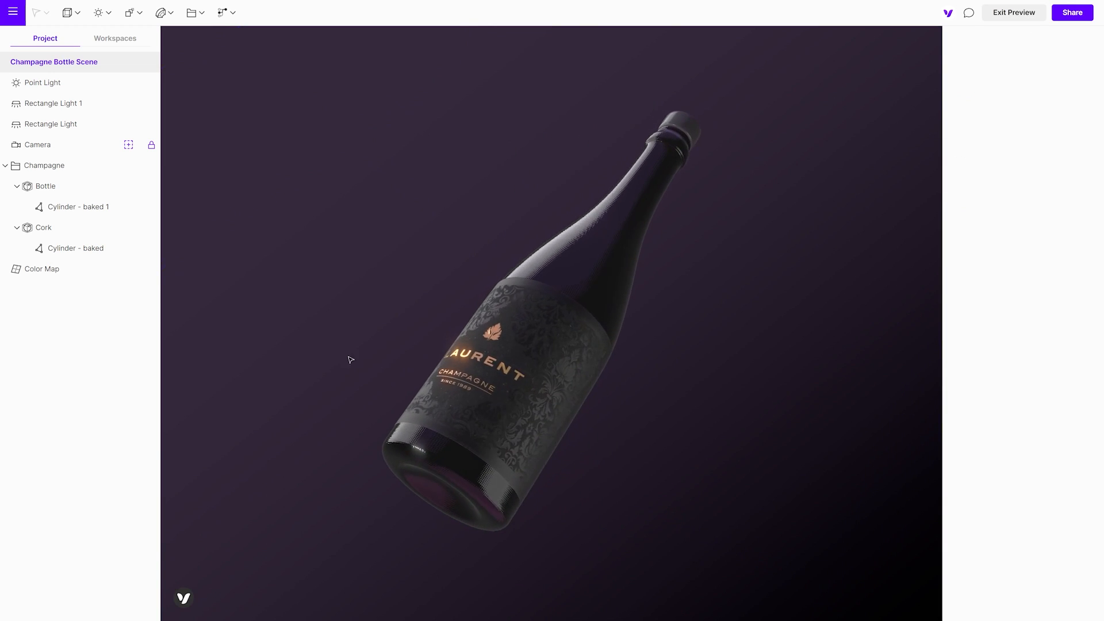
scroll(518, 389, "up", 5)
mouse_move(614, 444)
left_mouse_down()
mouse_move(975, 470)
mouse_move(603, 258)
left_mouse_up()
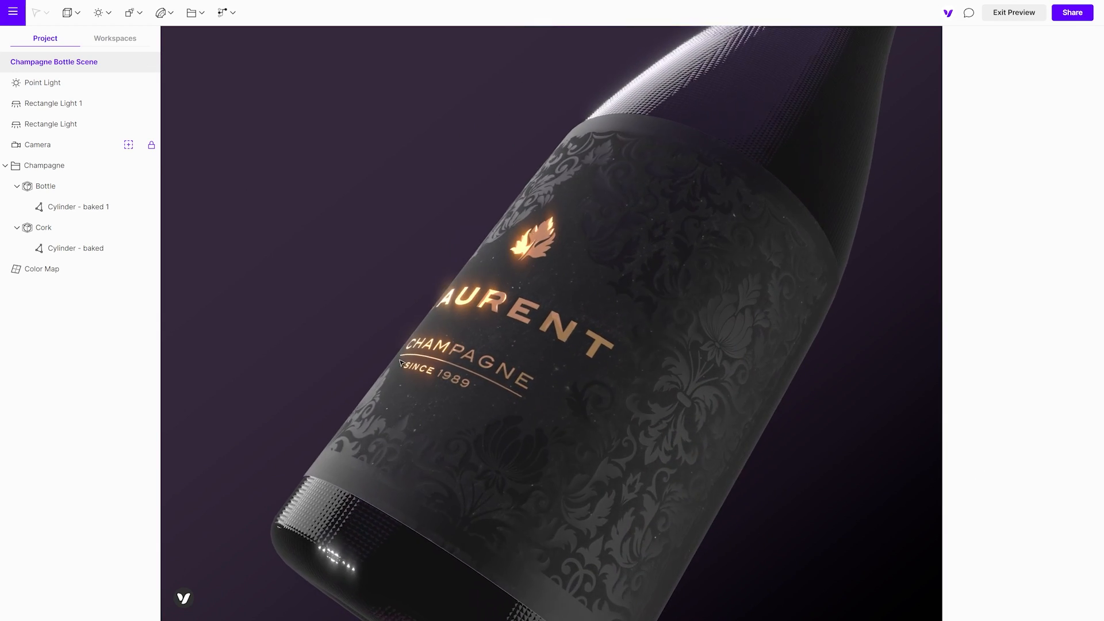
scroll(597, 154, "down", 6)
left_click_drag(597, 155, 734, 326)
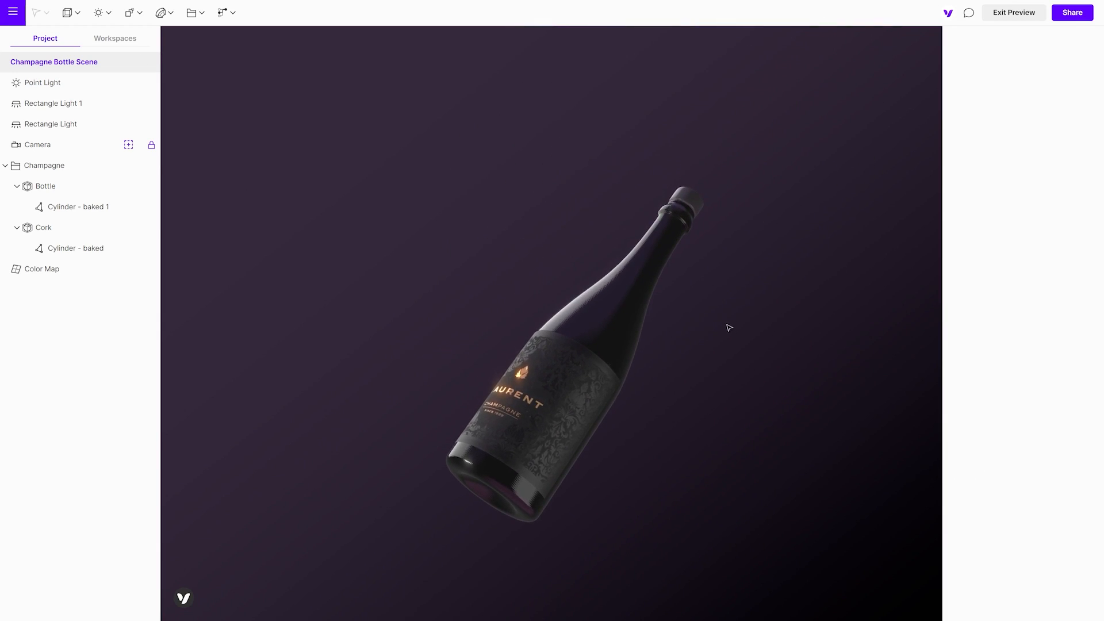
left_click(1013, 12)
left_click(532, 340)
left_click_drag(516, 369, 509, 367)
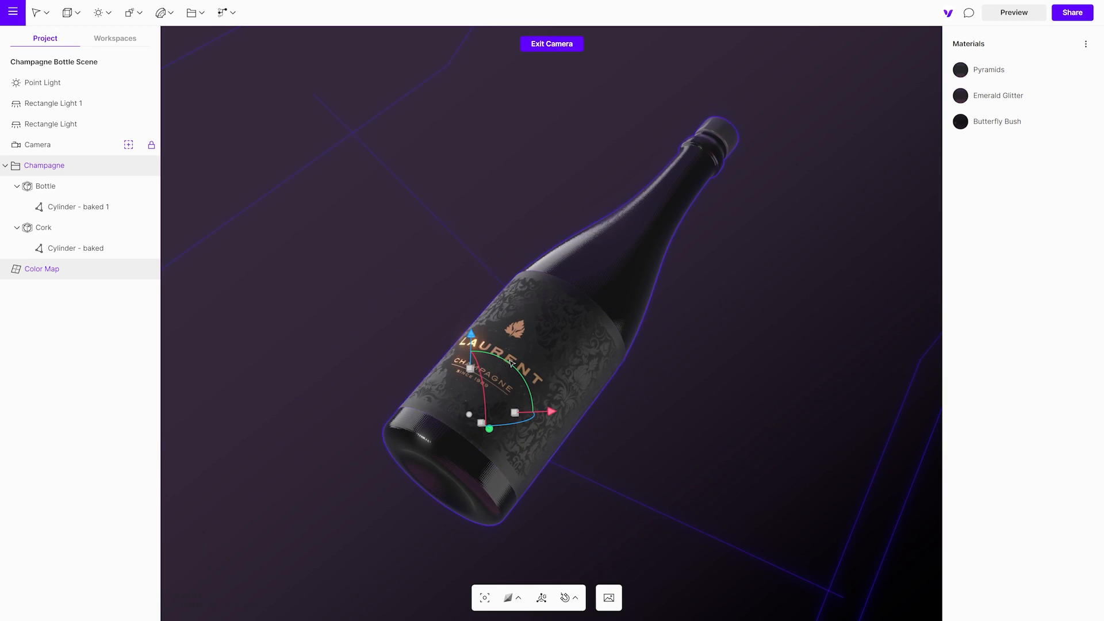
Step: Move Color Map 1 up onto the bottle neck and load the Neck Label Roughness Map
left_click(746, 362)
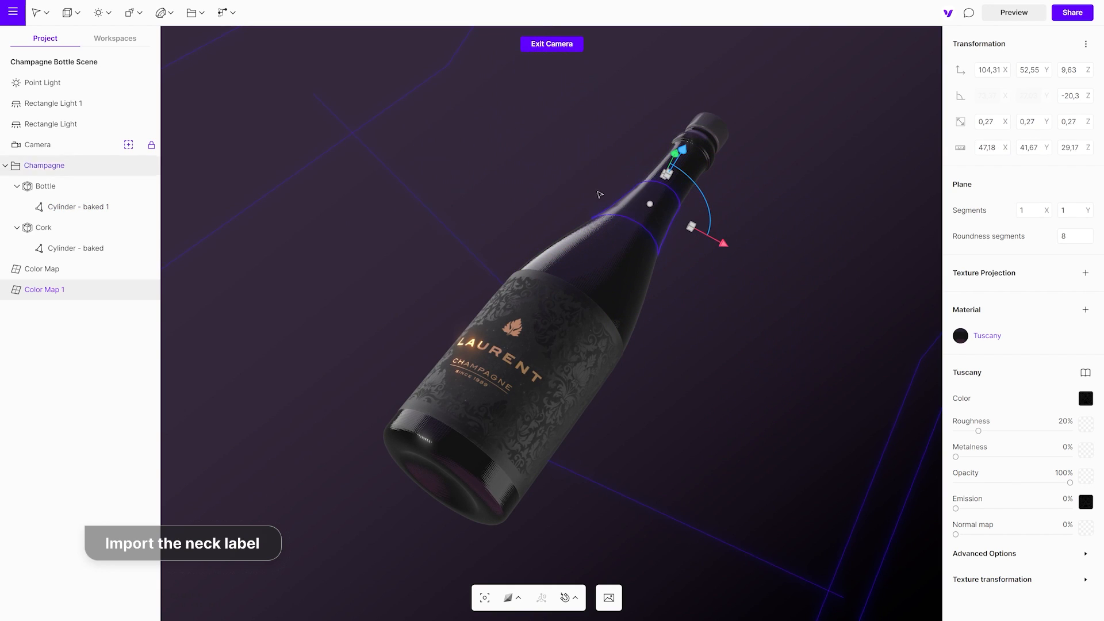
left_click_drag(522, 393, 579, 285)
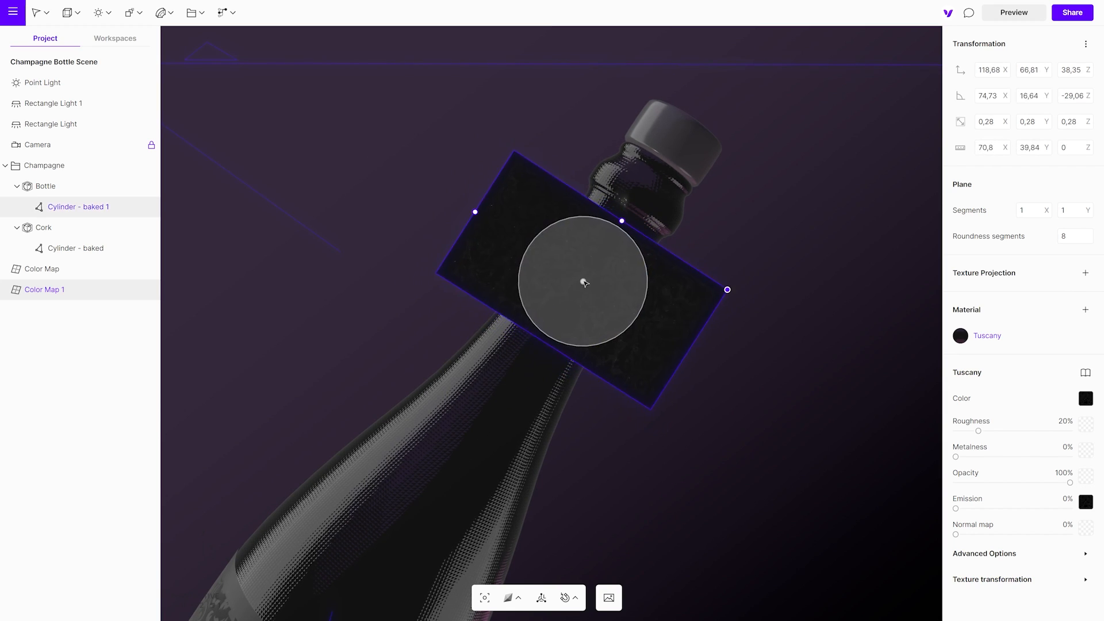
left_click(1085, 424)
left_click(865, 341)
left_click(288, 104)
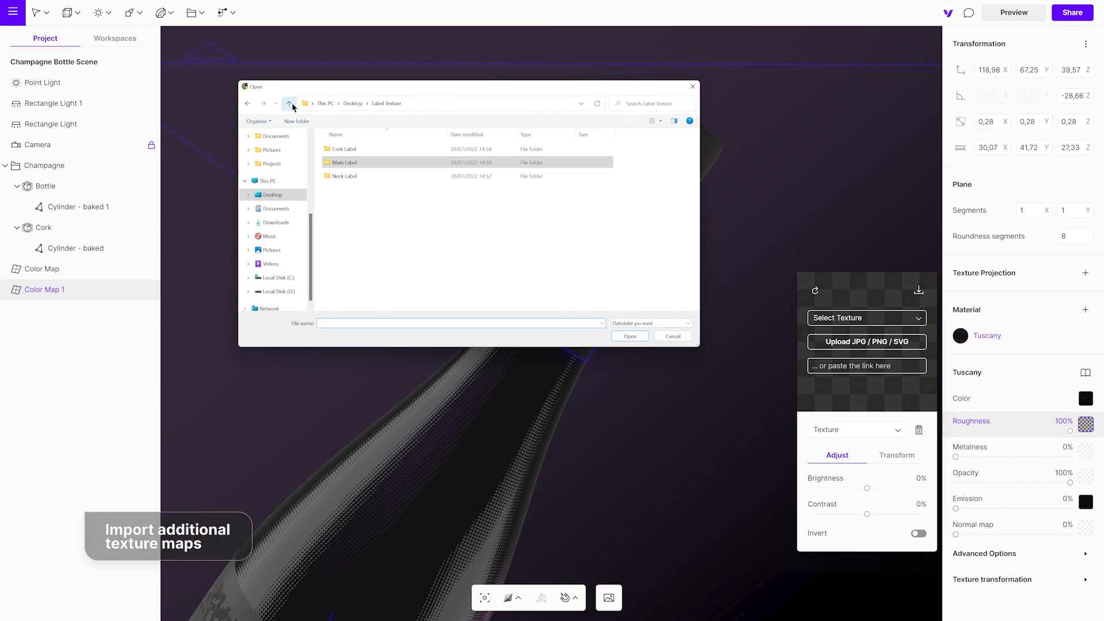
double_click(351, 177)
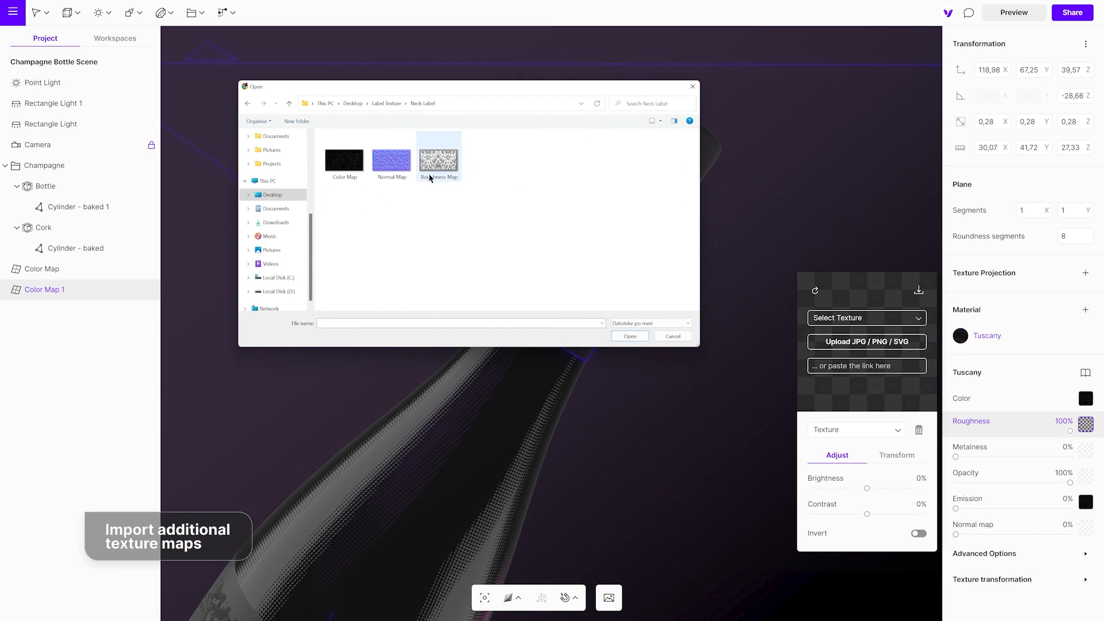
left_click(628, 336)
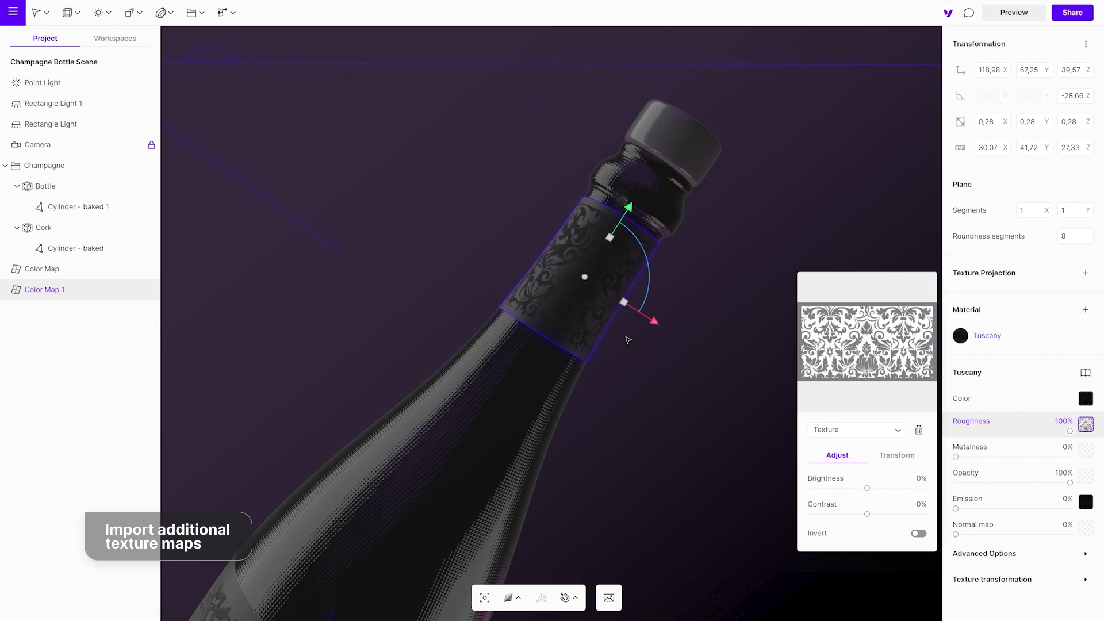
Step: Load the neck label Normal Map at 25% strength and enlarge the plane slightly
left_click(1085, 526)
left_click(862, 445)
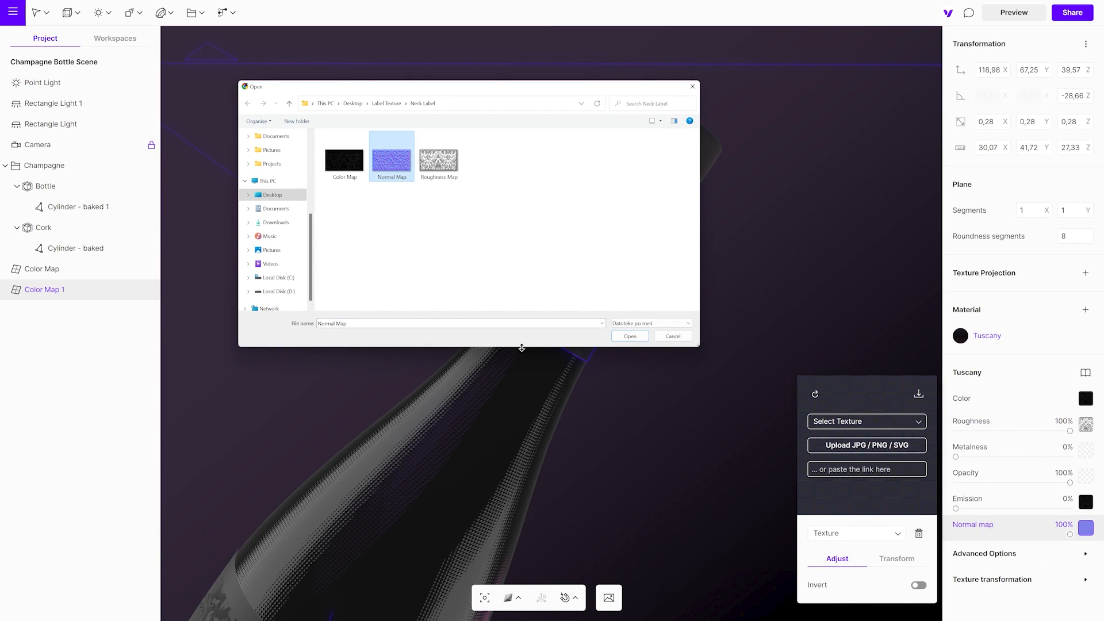
left_click(630, 336)
left_click_drag(1070, 534, 991, 535)
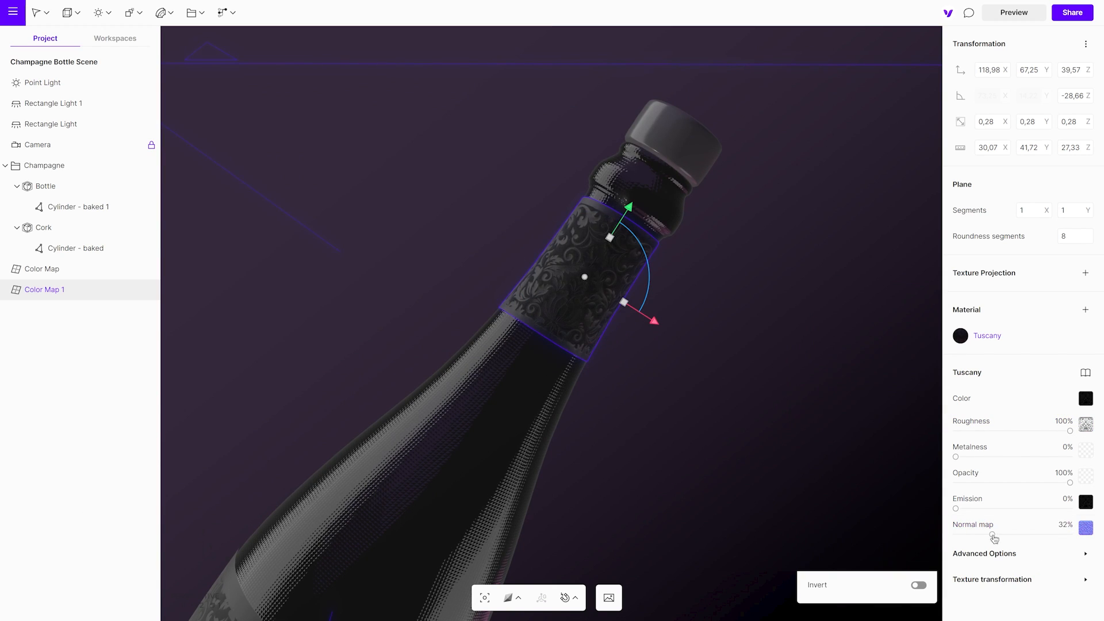
left_click(578, 278)
left_click_drag(578, 278, 582, 278)
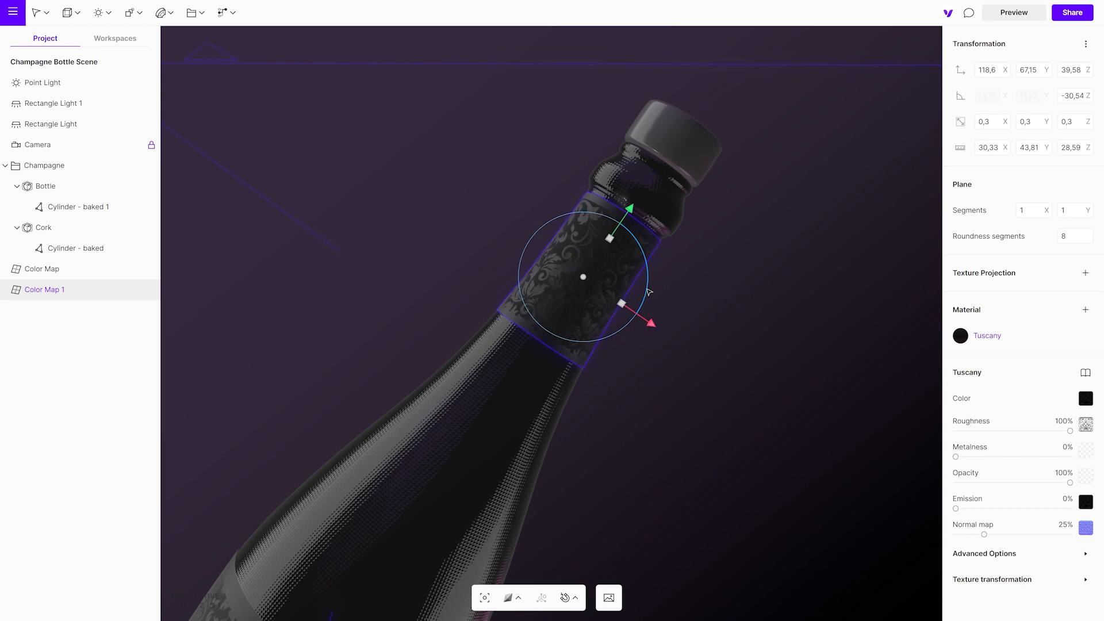
left_click(680, 366)
mouse_move(679, 367)
left_mouse_down()
mouse_move(651, 242)
mouse_move(862, 330)
mouse_move(646, 288)
mouse_move(755, 259)
left_mouse_up()
scroll(755, 259, "down", 5)
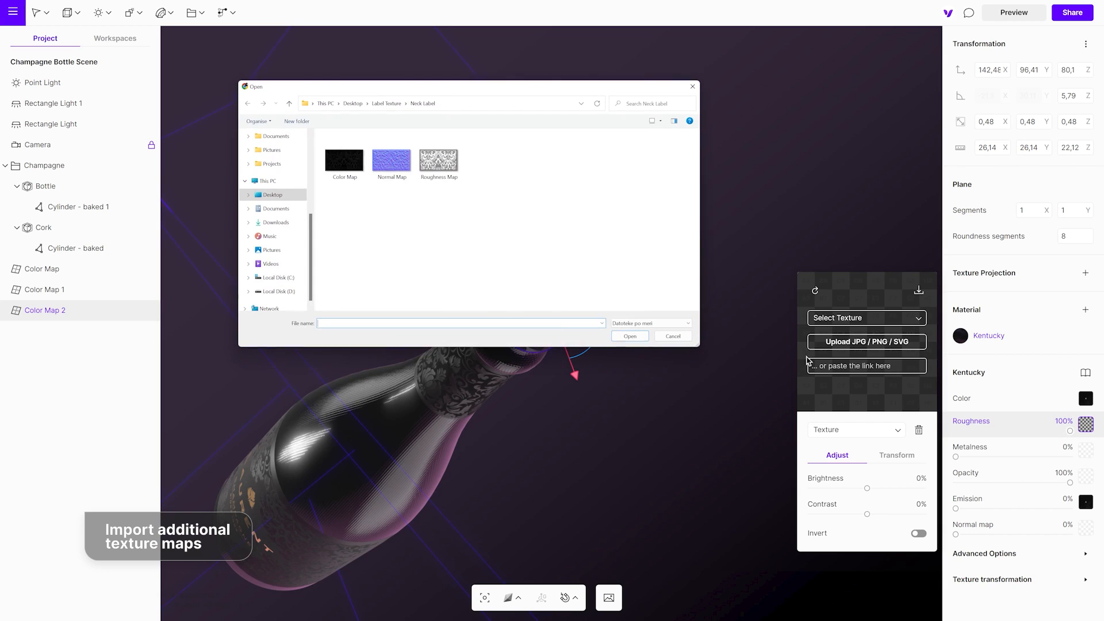
Step: Load the chosen texture map from the label folder into the cork label material
double_click(343, 149)
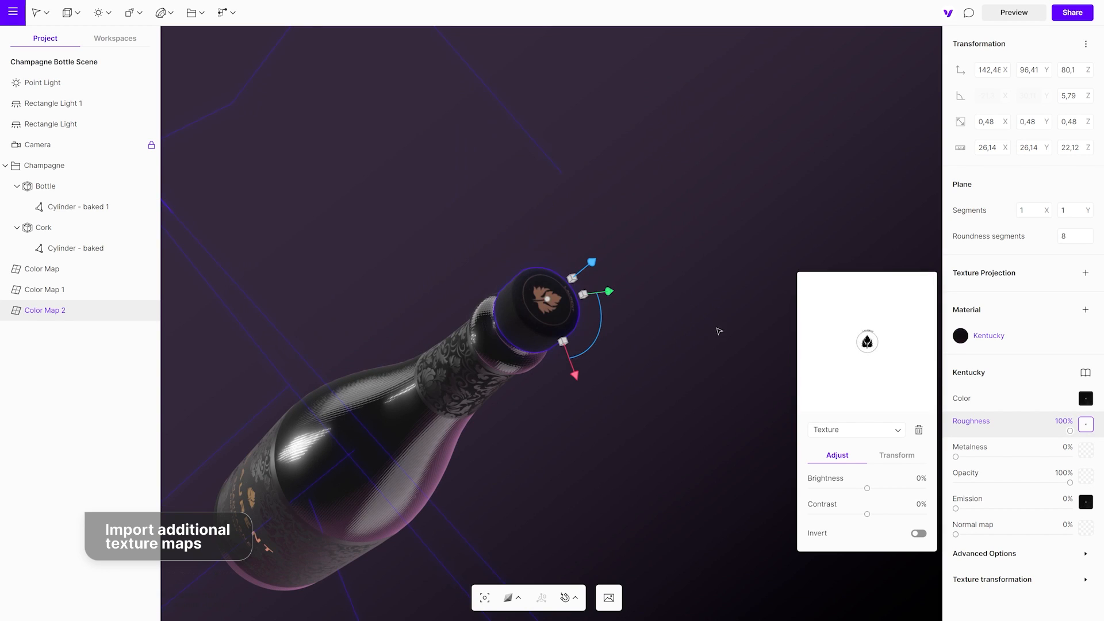
left_click(629, 335)
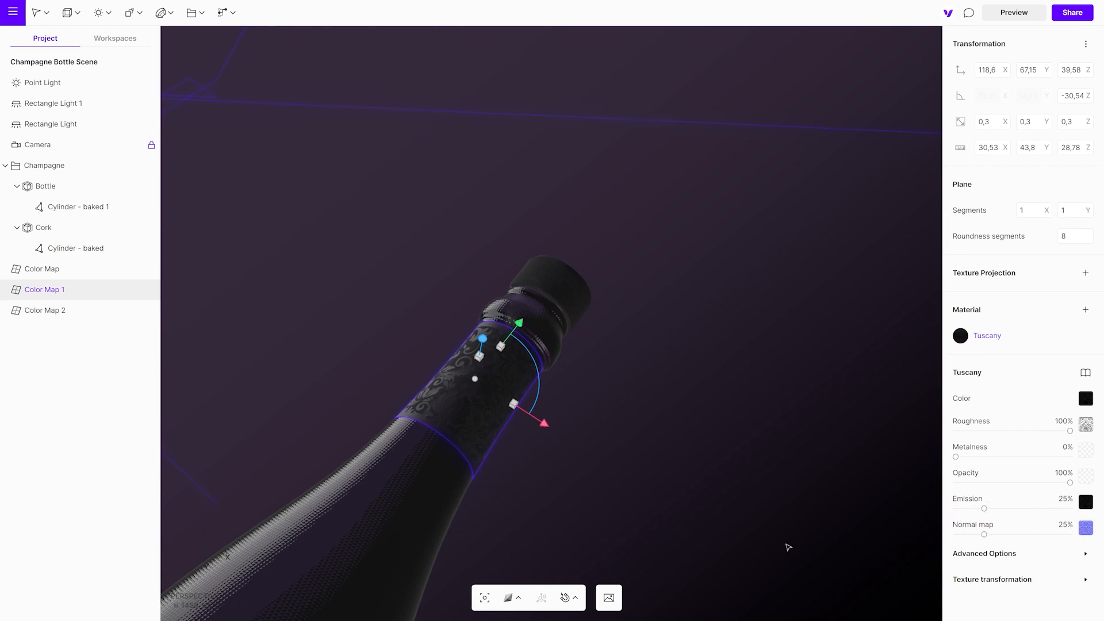
Step: Preview the fully labelled bottle, inspecting the neck and cork up close
left_click(127, 145)
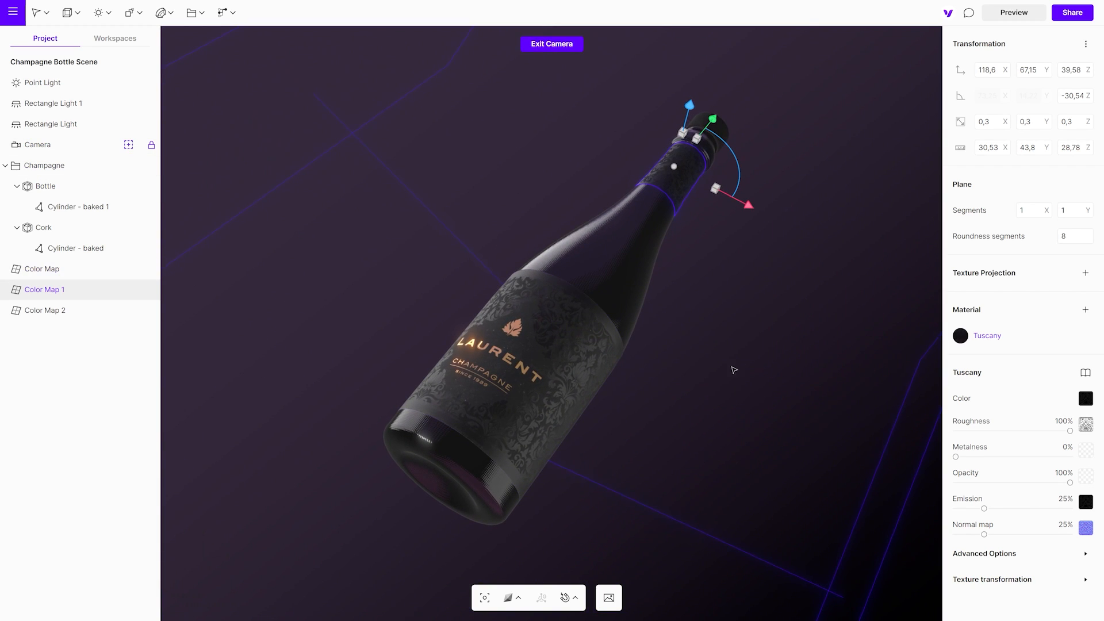
left_click(749, 351)
left_click(1013, 13)
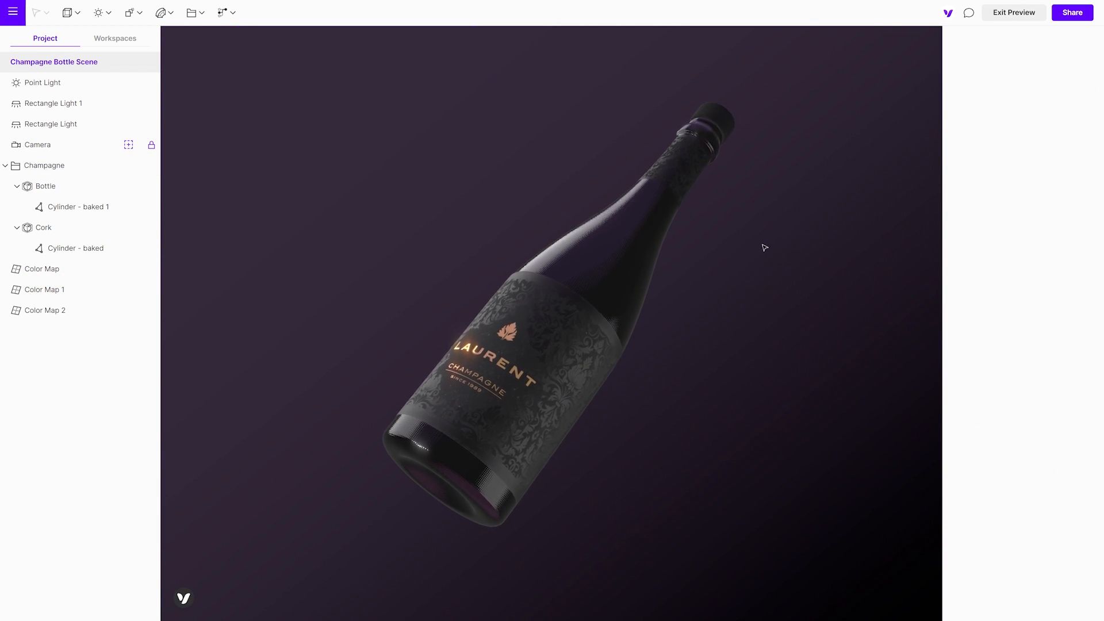
left_click_drag(758, 249, 853, 332)
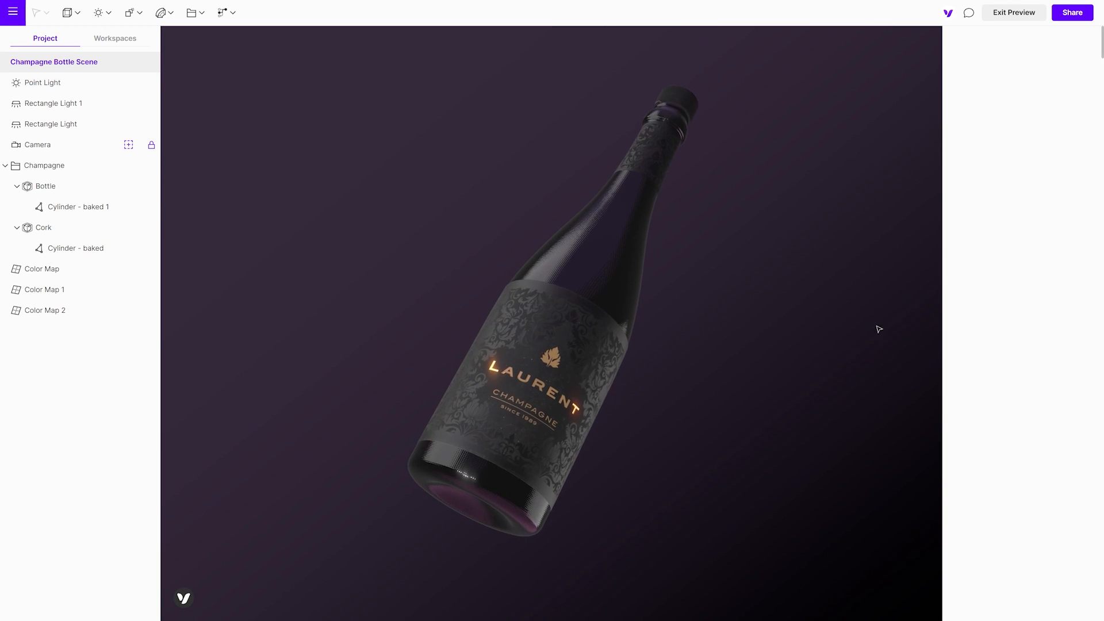
scroll(853, 333, "up", 5)
mouse_move(802, 250)
left_mouse_down()
mouse_move(640, 382)
mouse_move(794, 216)
mouse_move(520, 423)
mouse_move(709, 388)
mouse_move(775, 250)
mouse_move(586, 362)
mouse_move(605, 328)
mouse_move(633, 323)
left_mouse_up()
scroll(802, 281, "up", 4)
mouse_move(802, 281)
left_mouse_down()
mouse_move(661, 367)
mouse_move(663, 459)
mouse_move(702, 290)
left_mouse_up()
left_click(1015, 12)
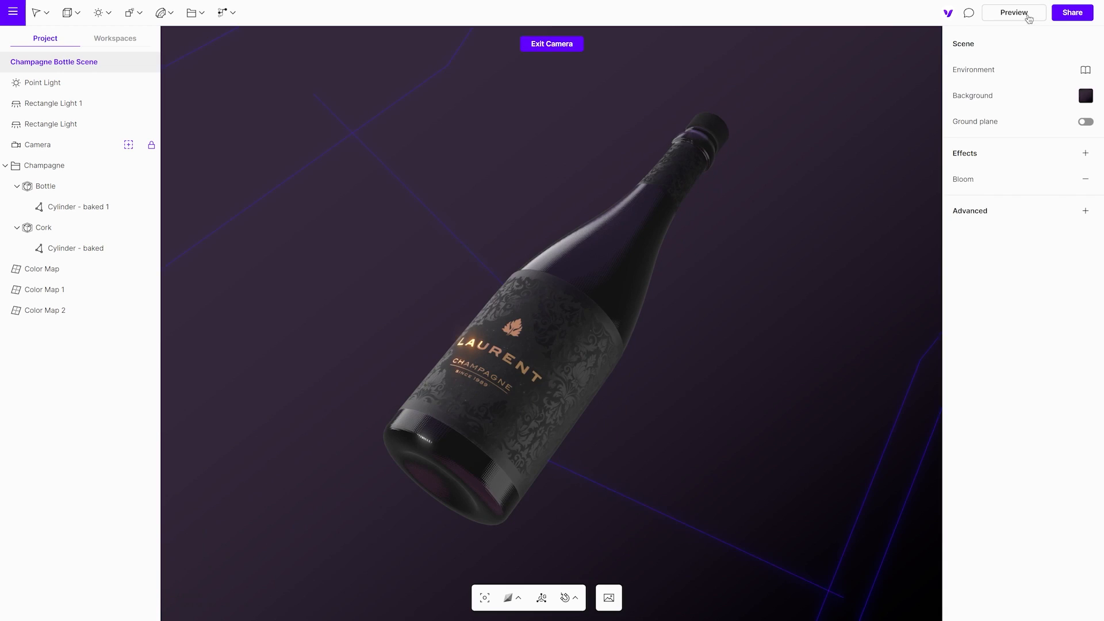
Step: Select the Champagne group with its Color Map planes and rotate them slightly
left_click(556, 364)
left_click(717, 132, "shift")
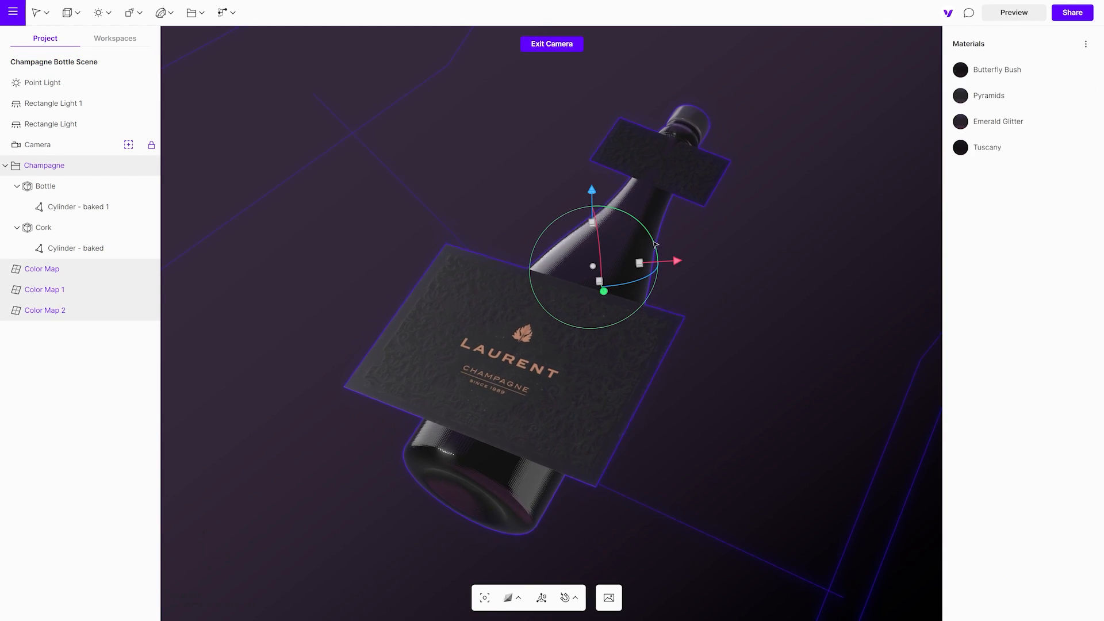
left_click_drag(656, 246, 601, 252)
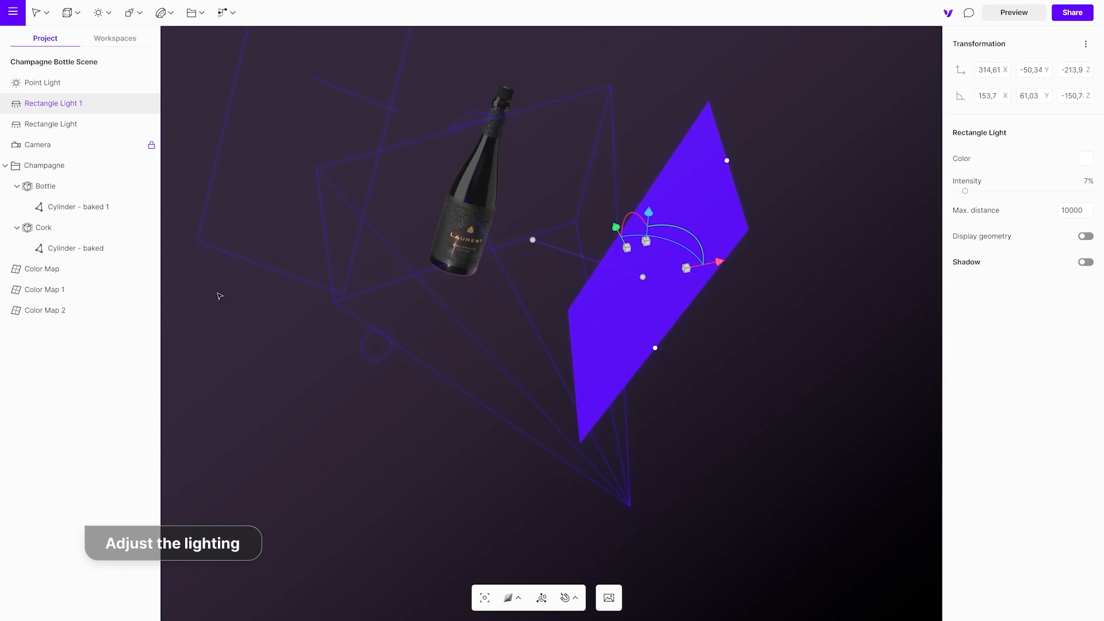
Step: Raise the rectangle light intensity so the label is brighter, check the bottle material, and preview
left_click_drag(966, 192, 1016, 191)
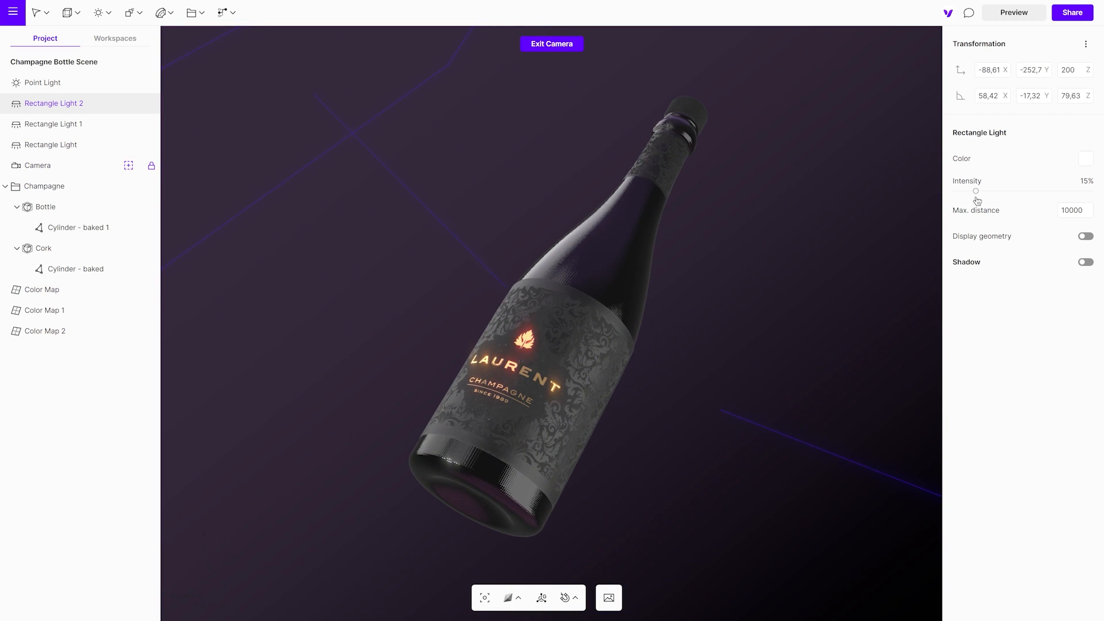
left_click(606, 274)
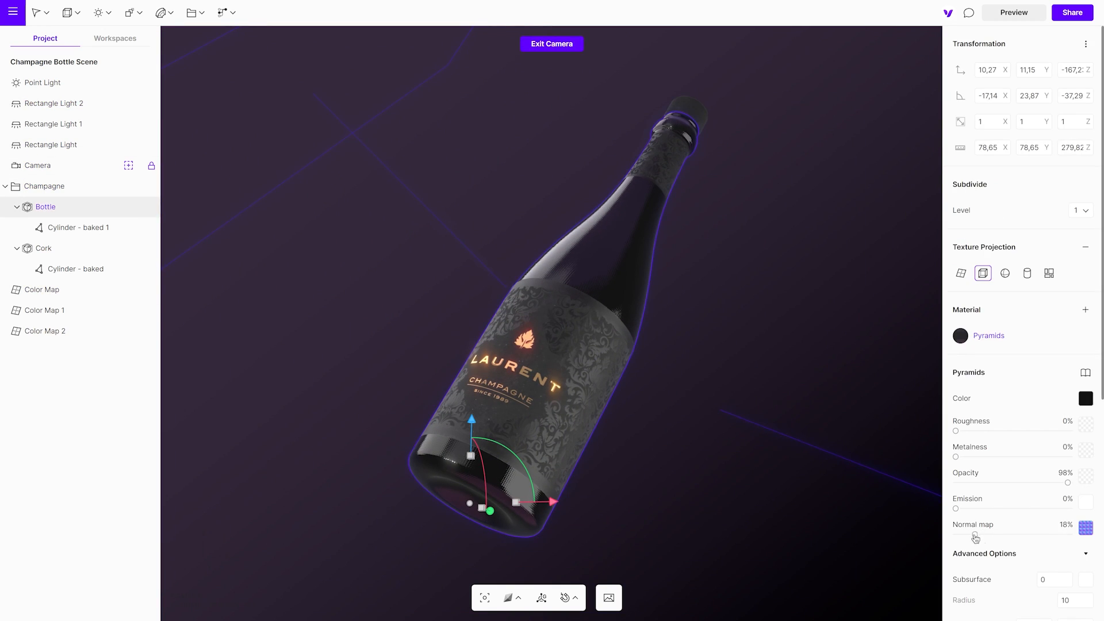
left_click(723, 265)
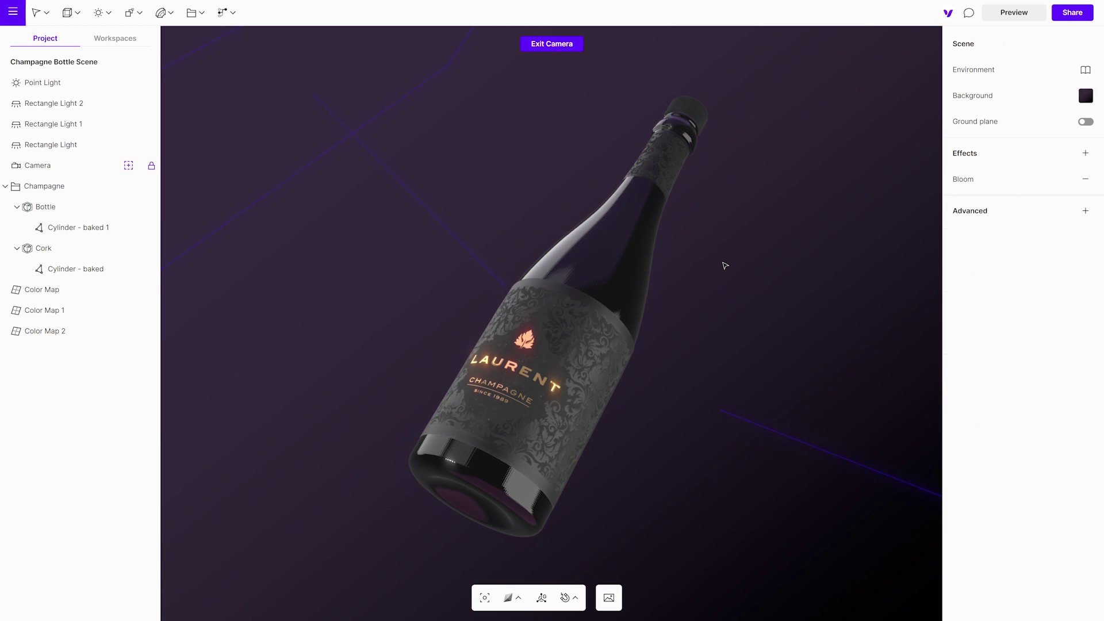
left_click(1015, 12)
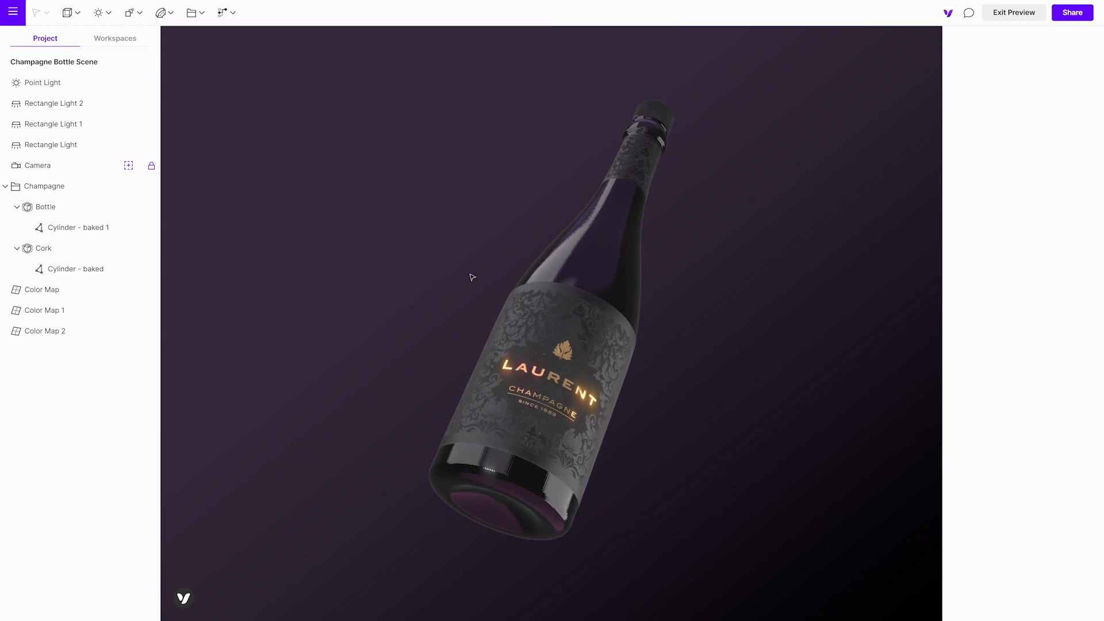
Step: Leave preview and add a Plane with a double-sided material from the advanced options
left_click(1014, 14)
left_click(71, 13)
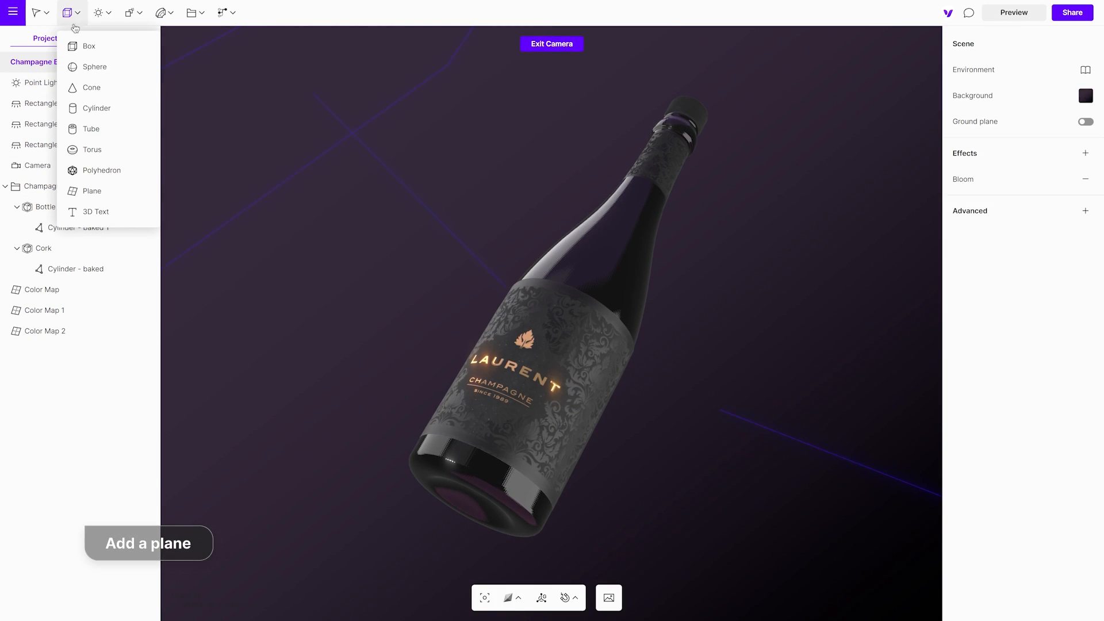
left_click(106, 191)
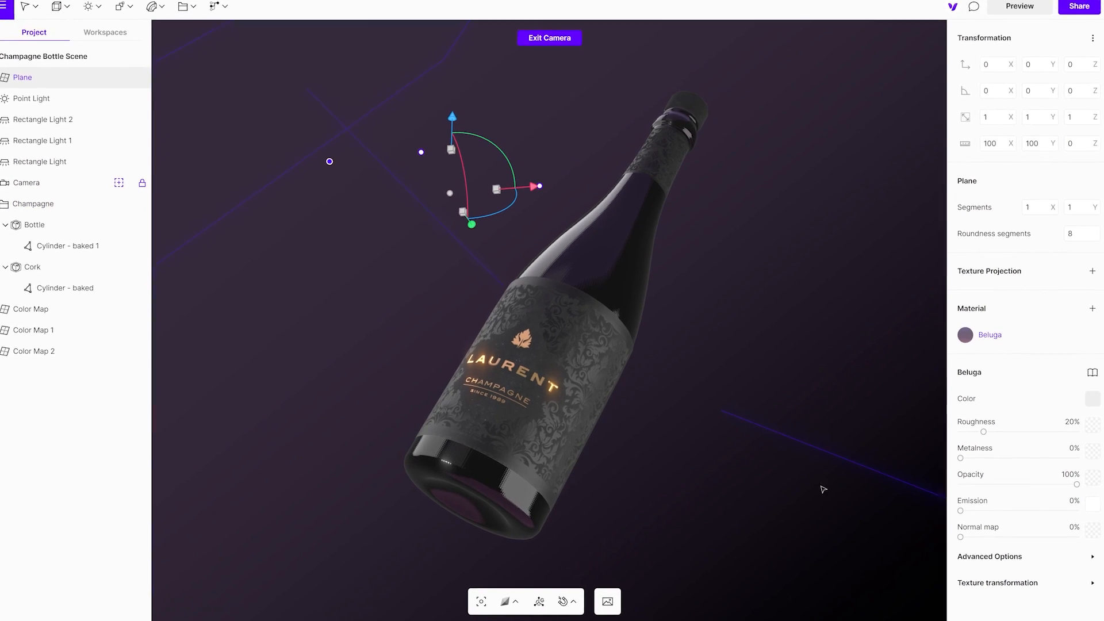
left_click(983, 553)
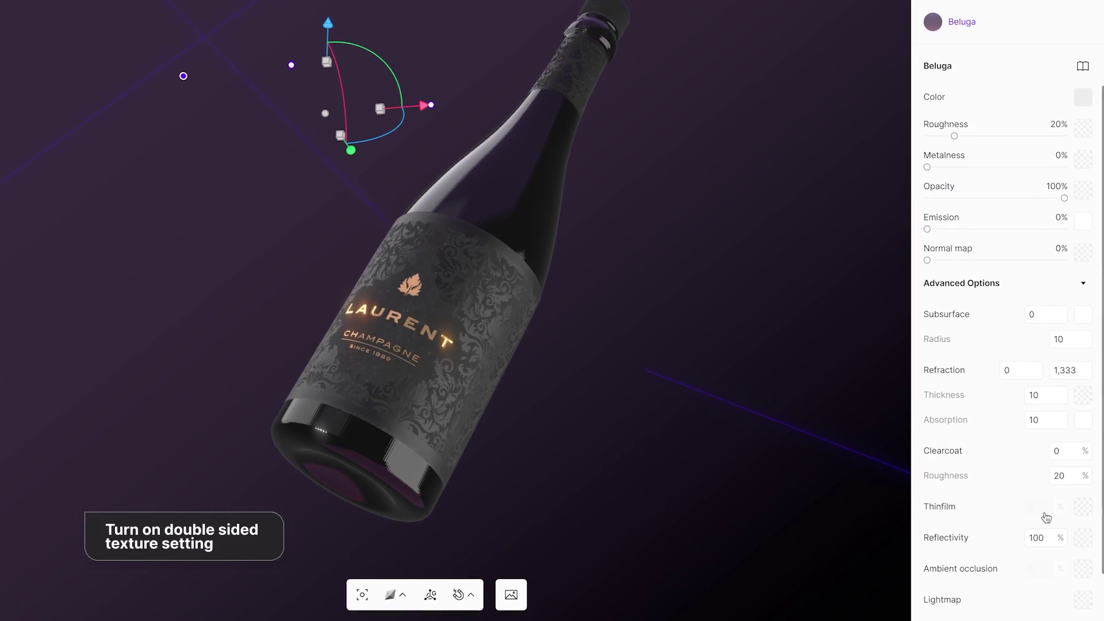
scroll(1046, 517, "down", 3)
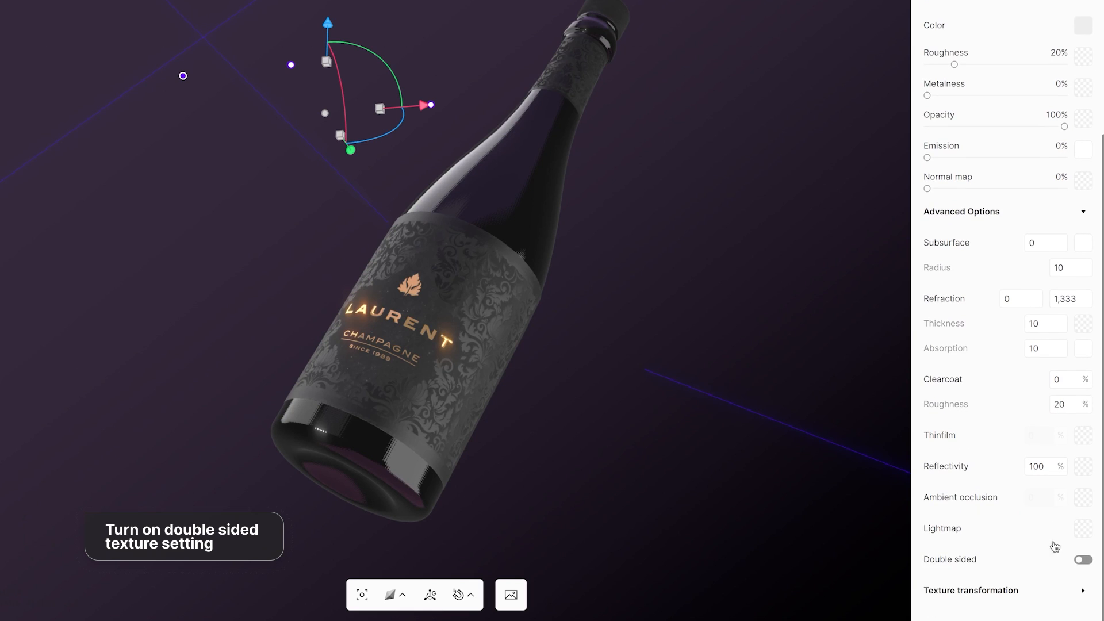
left_click(1081, 562)
scroll(1060, 552, "up", 5)
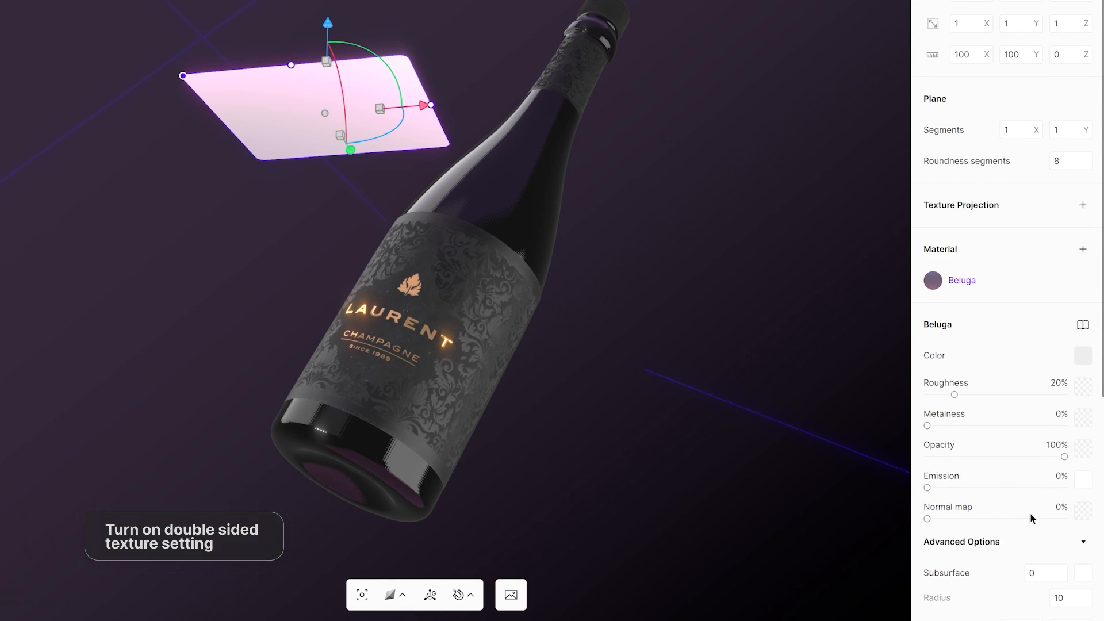
Step: Give the plane a saturated orange emission at 200% and shrink it to a tiny size
left_click(1083, 480)
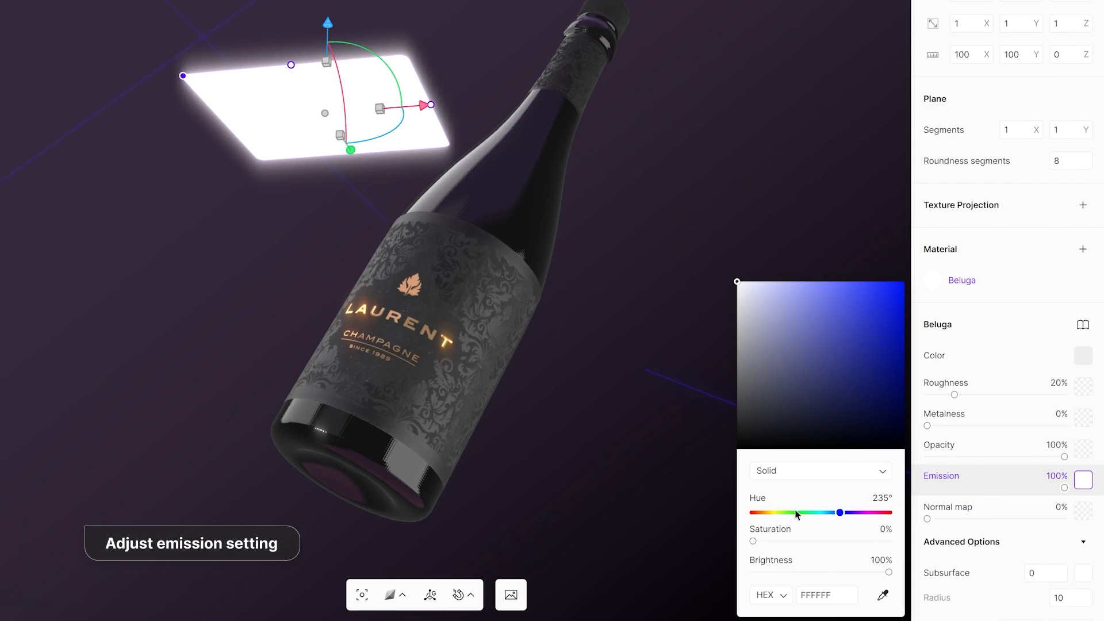
left_click_drag(794, 512, 770, 512)
left_click_drag(766, 284, 898, 283)
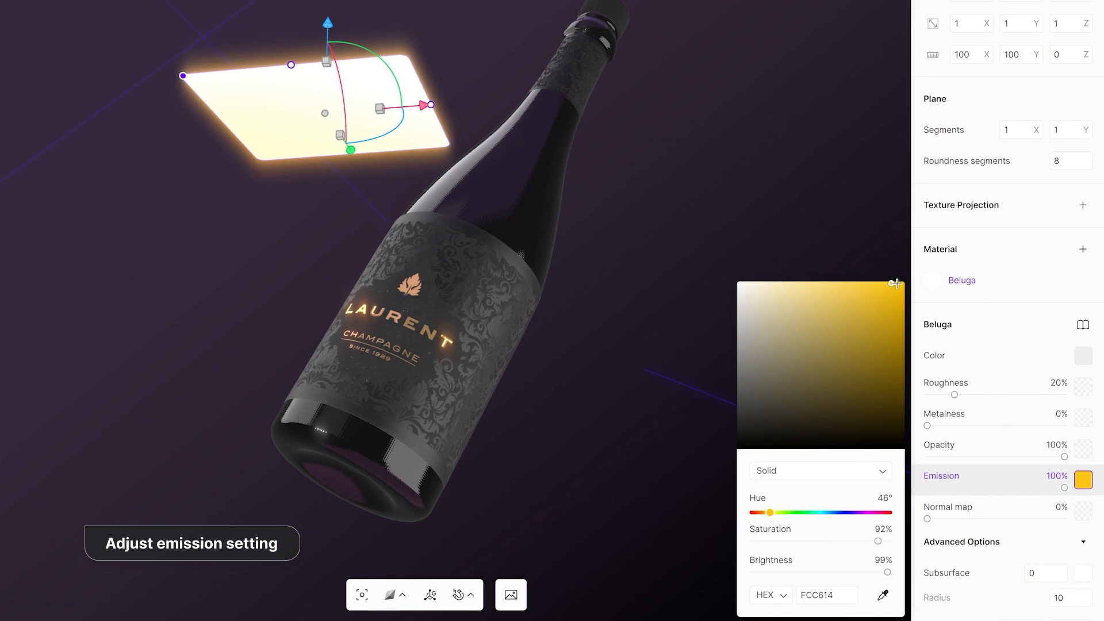
left_click_drag(769, 512, 764, 513)
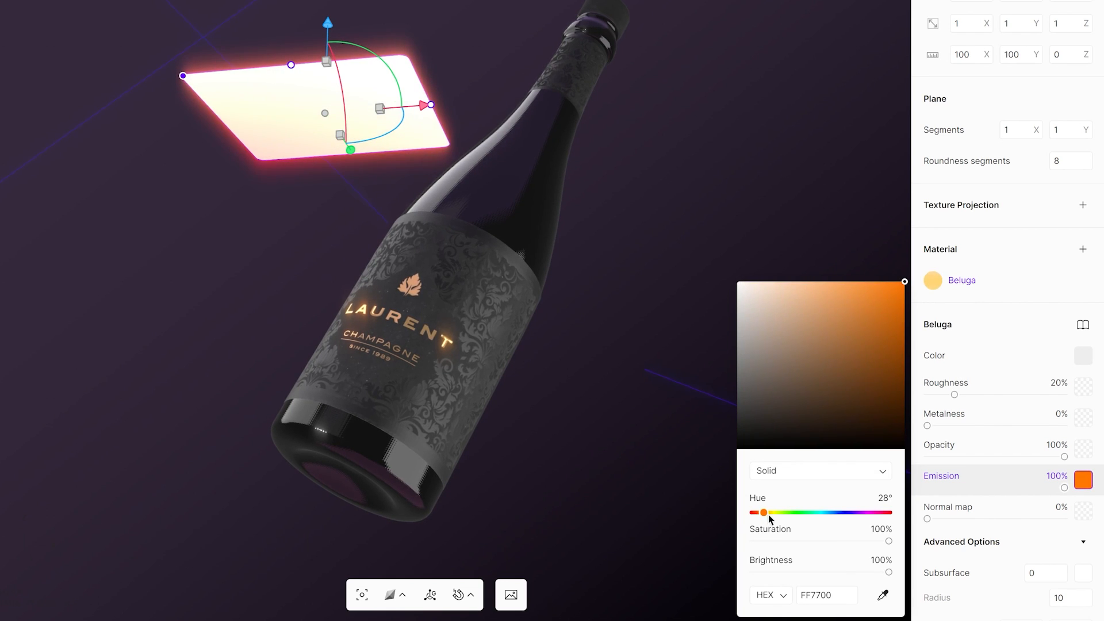
left_click(1053, 477)
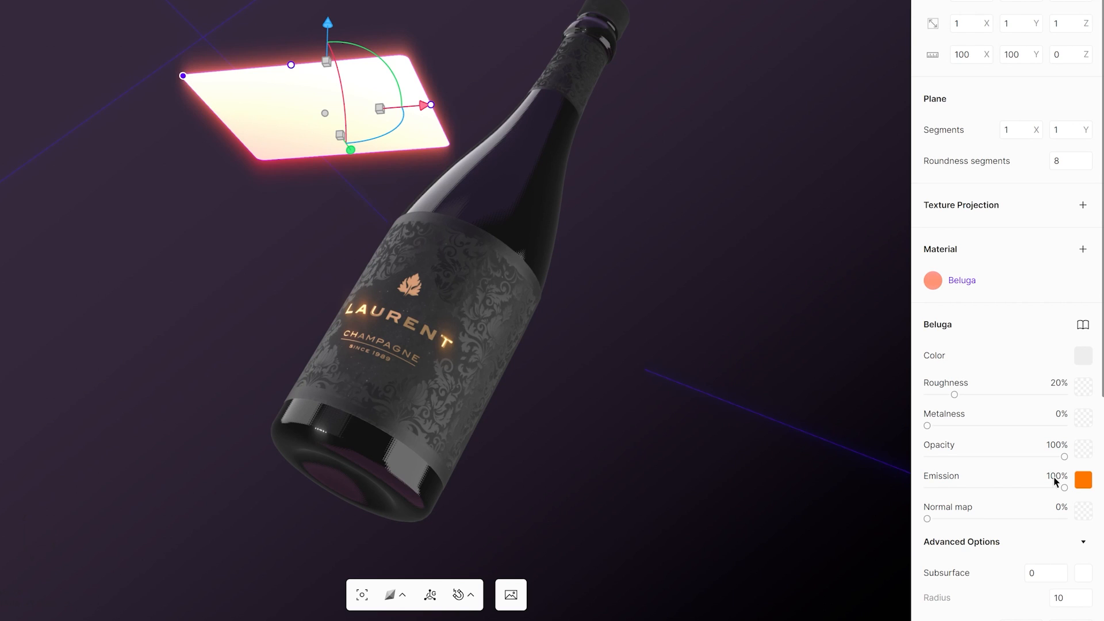
left_click_drag(1063, 487, 997, 488)
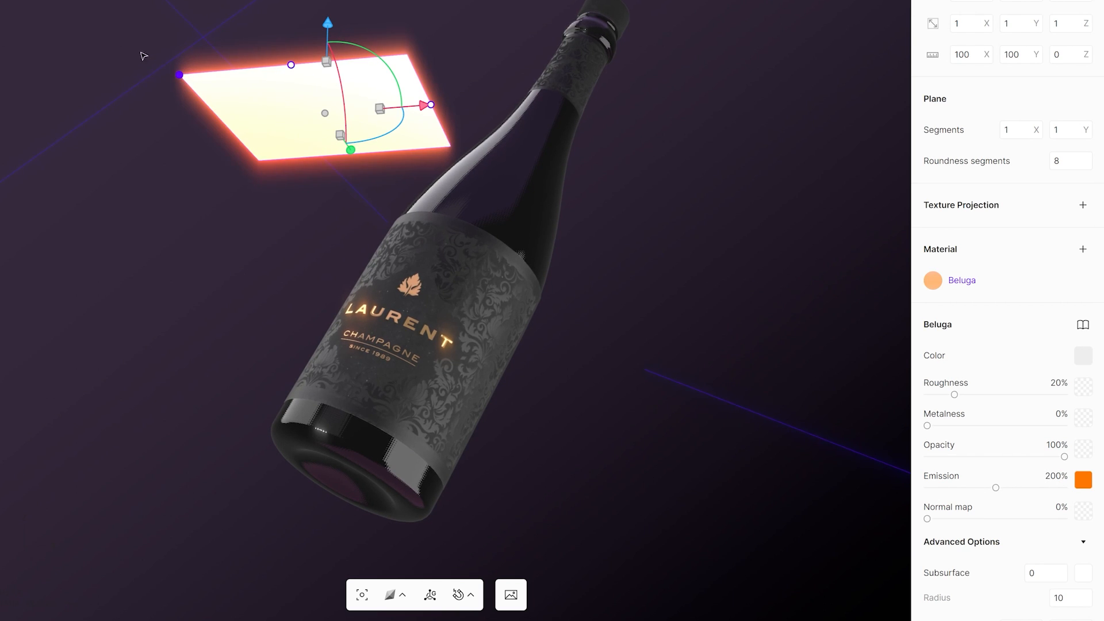
left_click_drag(320, 114, 473, 196)
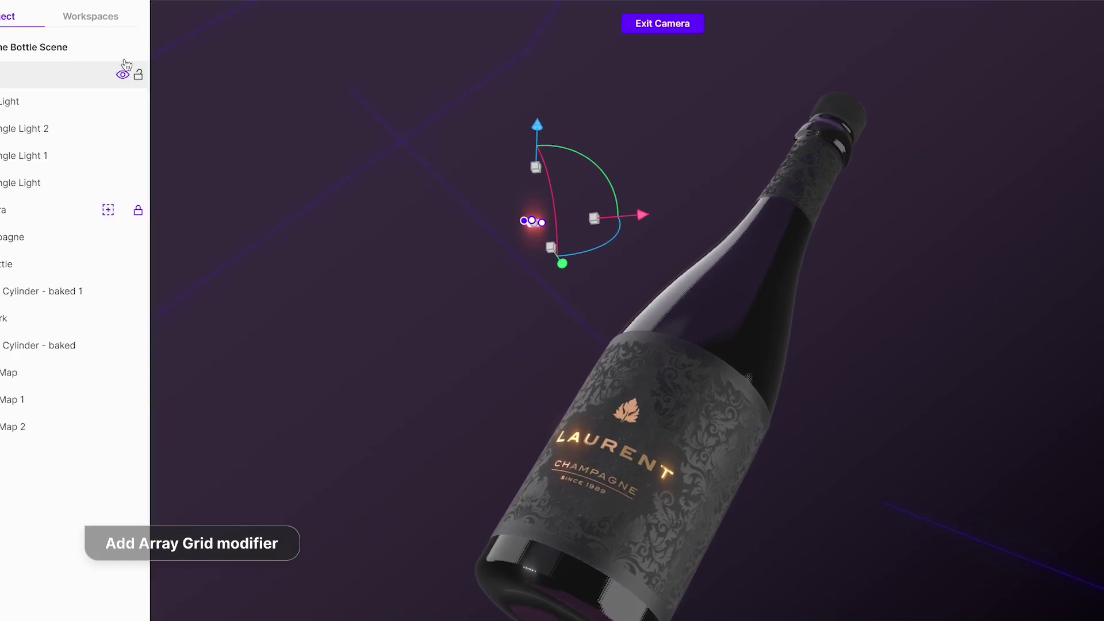
Step: Repeat the plane with an Array Grid of 5×4×5 at spacing 64/44/64, shifted left
left_click(127, 64)
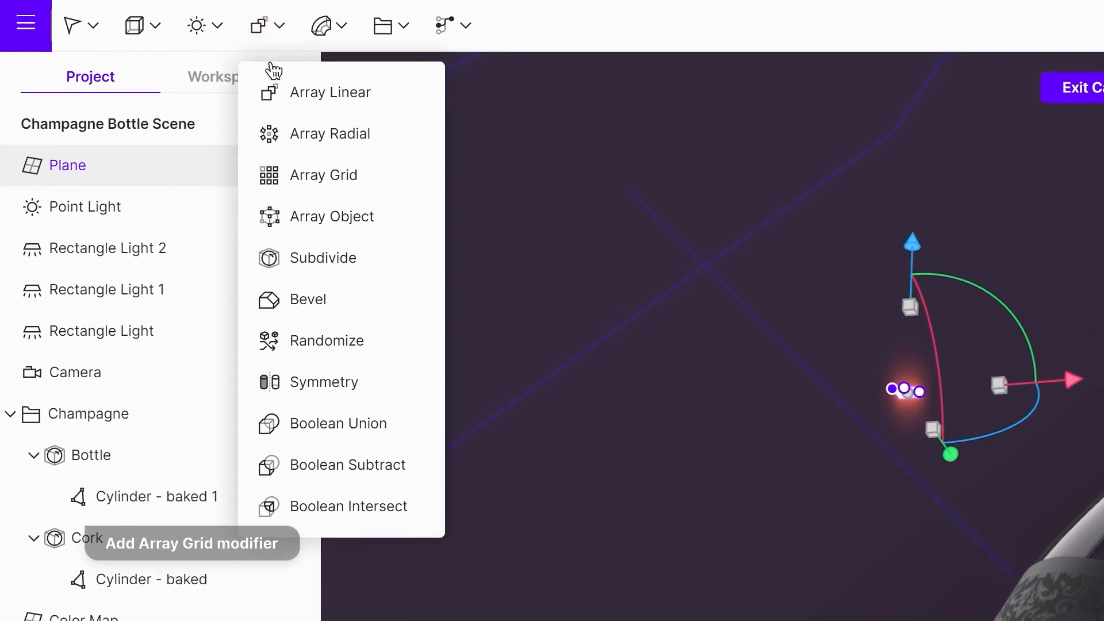
left_click(307, 178)
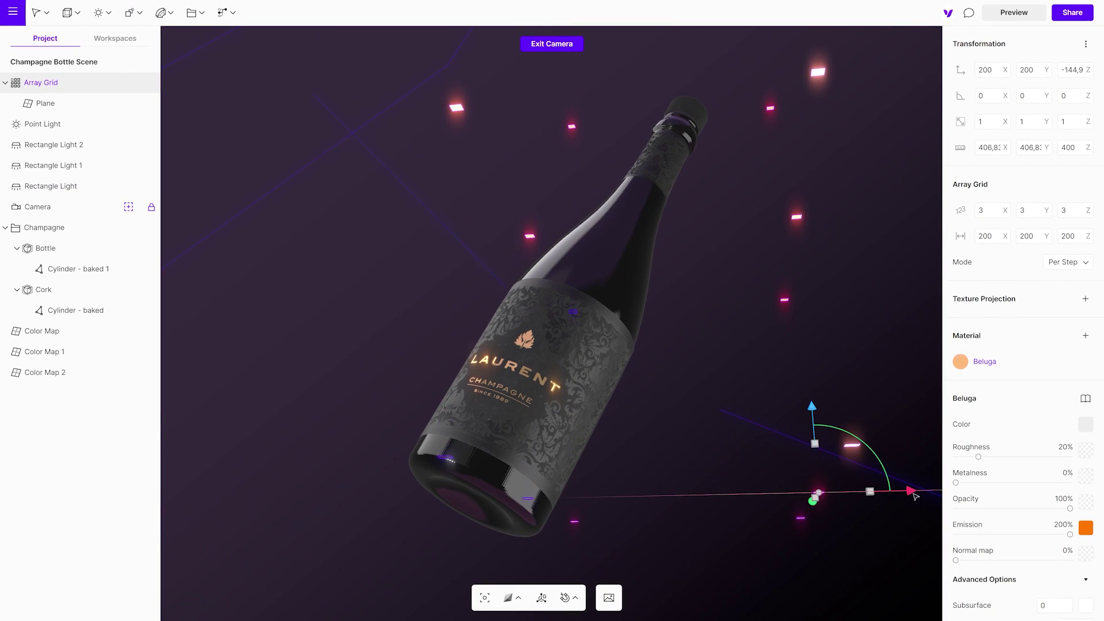
left_click_drag(914, 494, 760, 496)
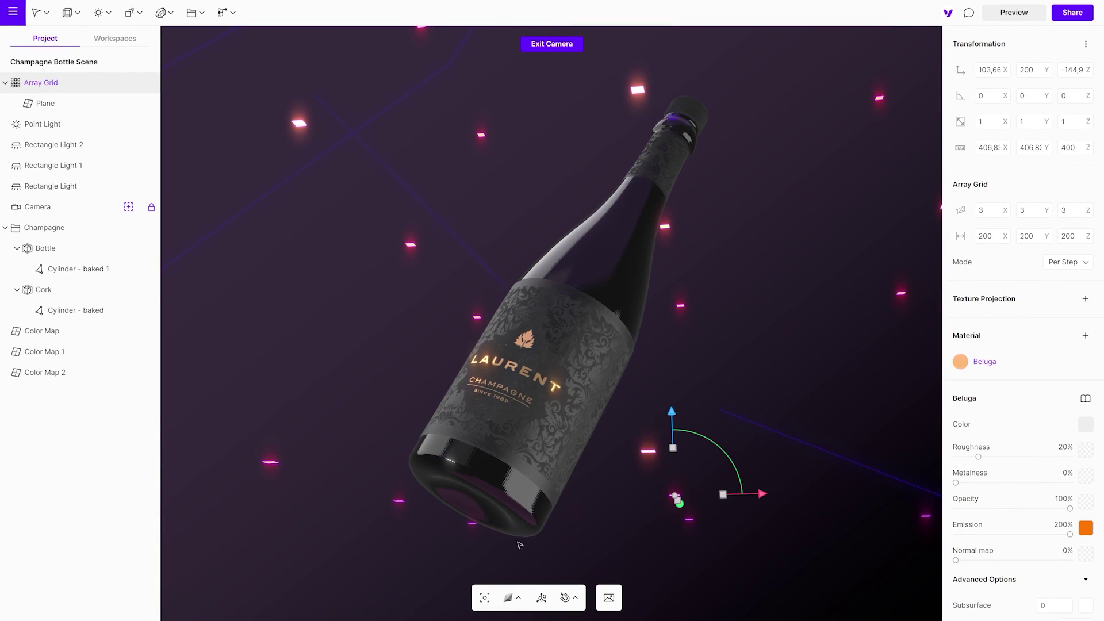
left_click(273, 464)
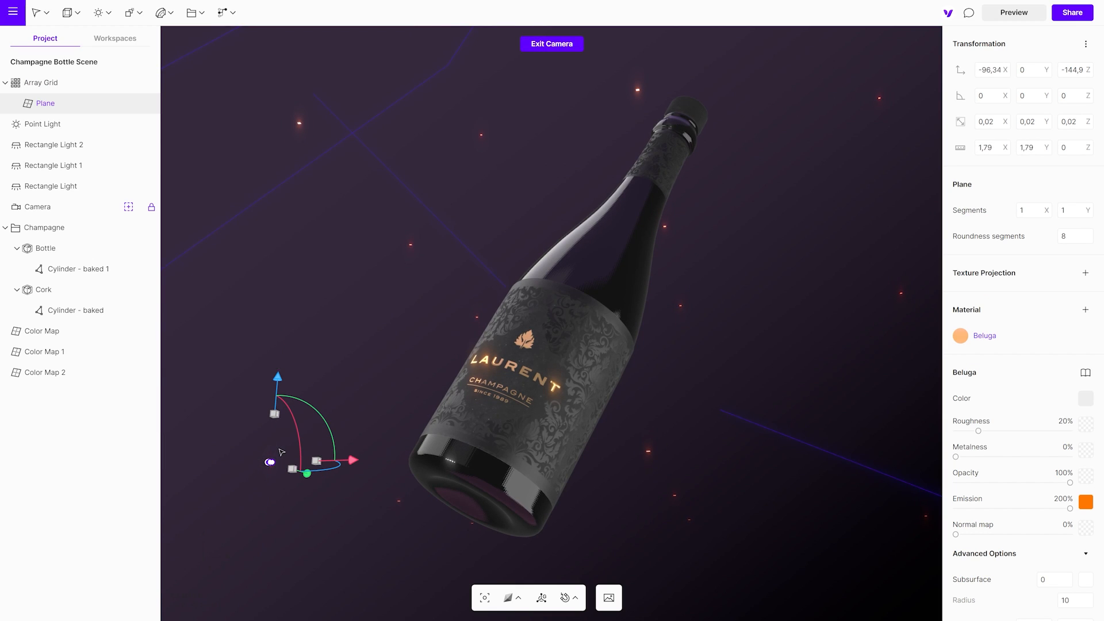
left_click(79, 84)
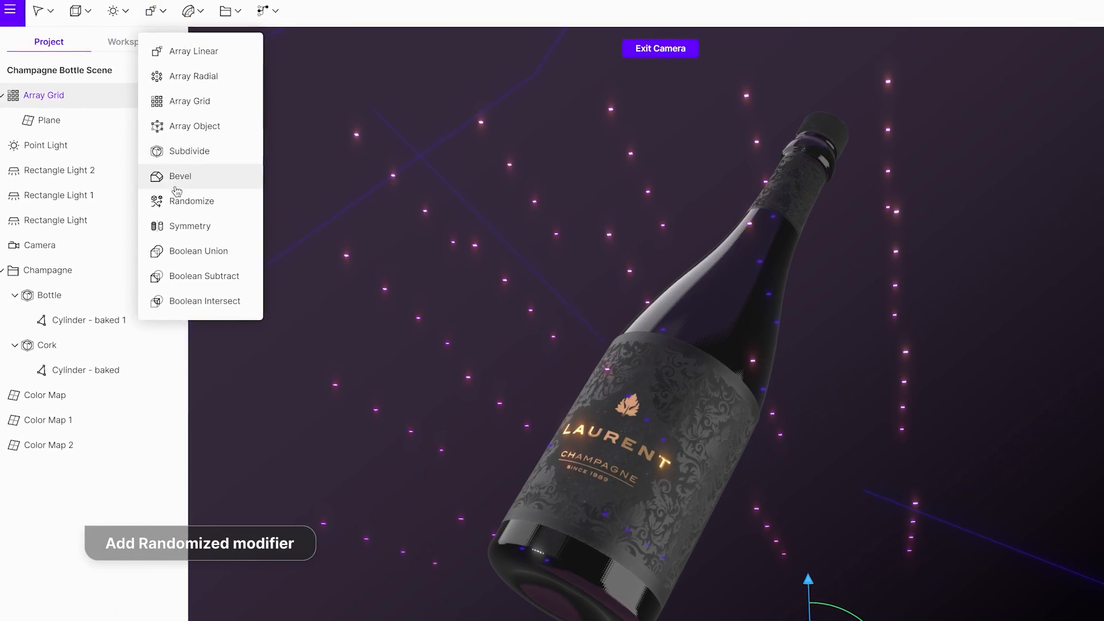
Step: Add a Randomize modifier to the grid, tune random scale and seed, and nudge the cloud right in camera view
left_click(190, 200)
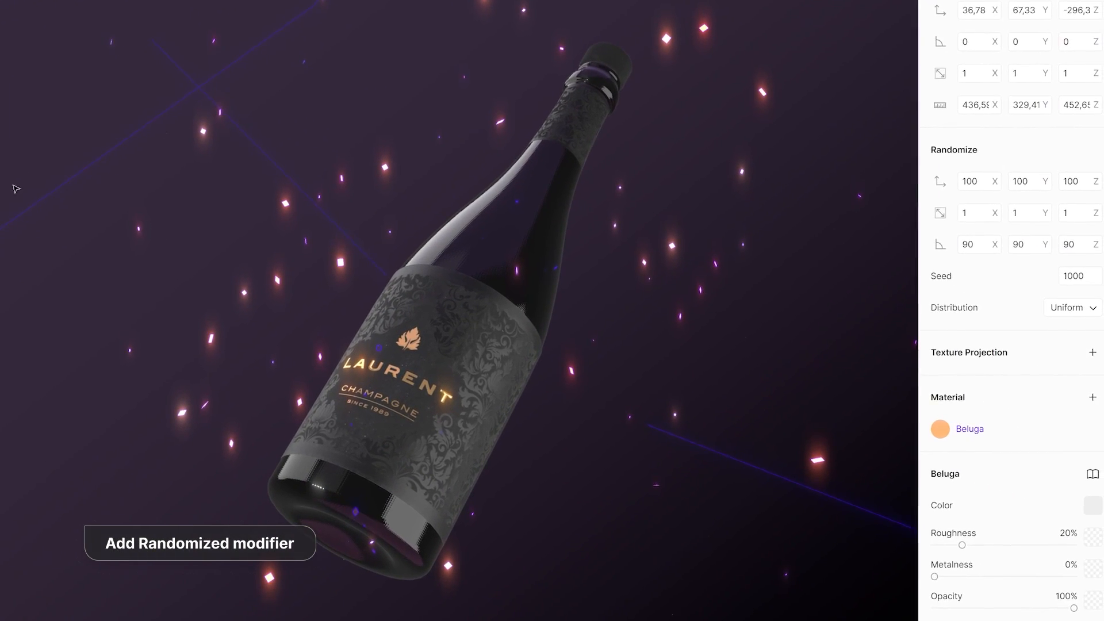
left_click(998, 217)
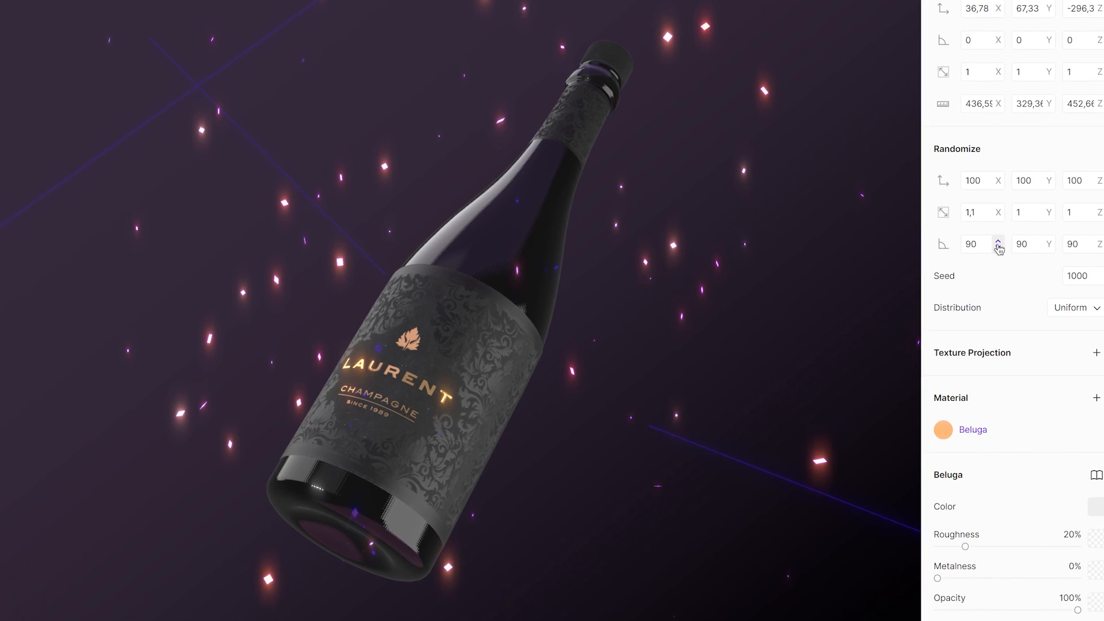
left_click_drag(1099, 276, 1094, 290)
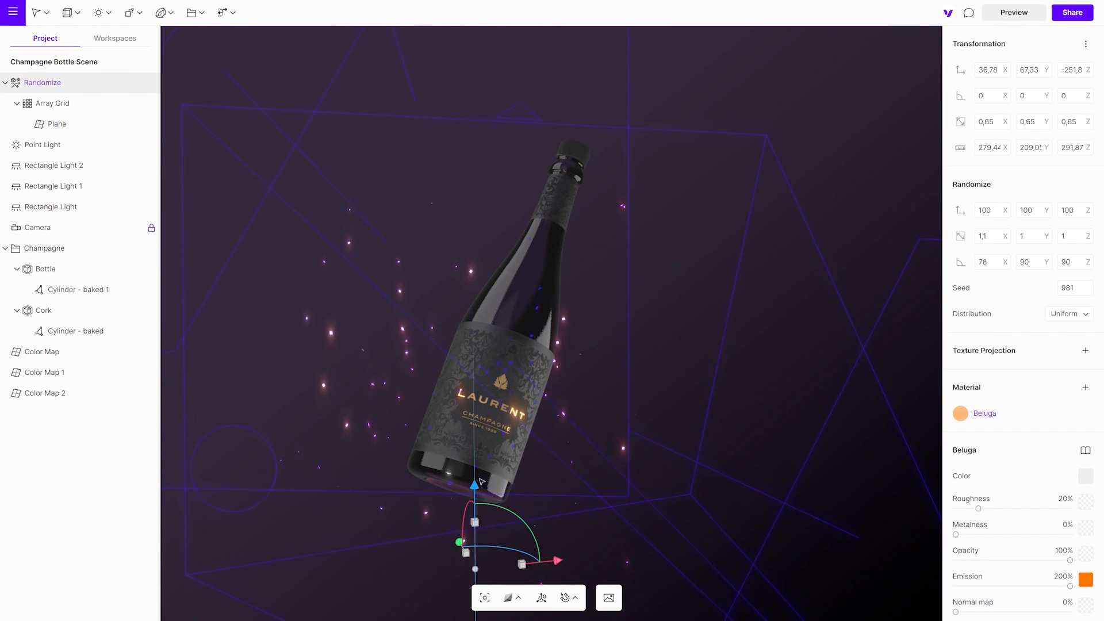
scroll(517, 518, "up", 4)
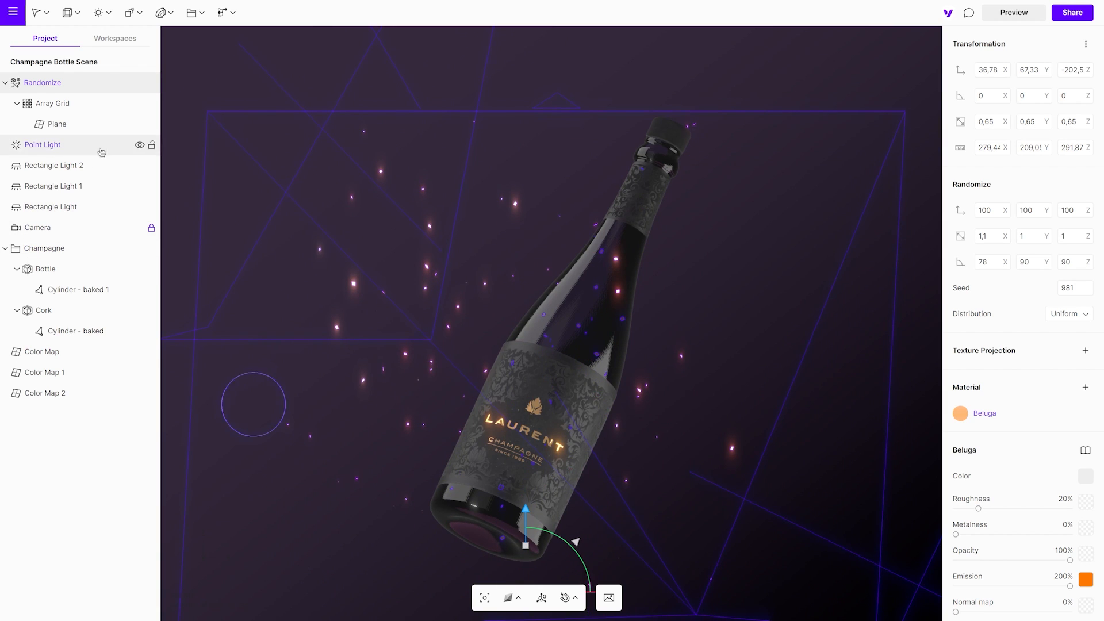
left_click(128, 227)
left_click_drag(656, 580, 666, 582)
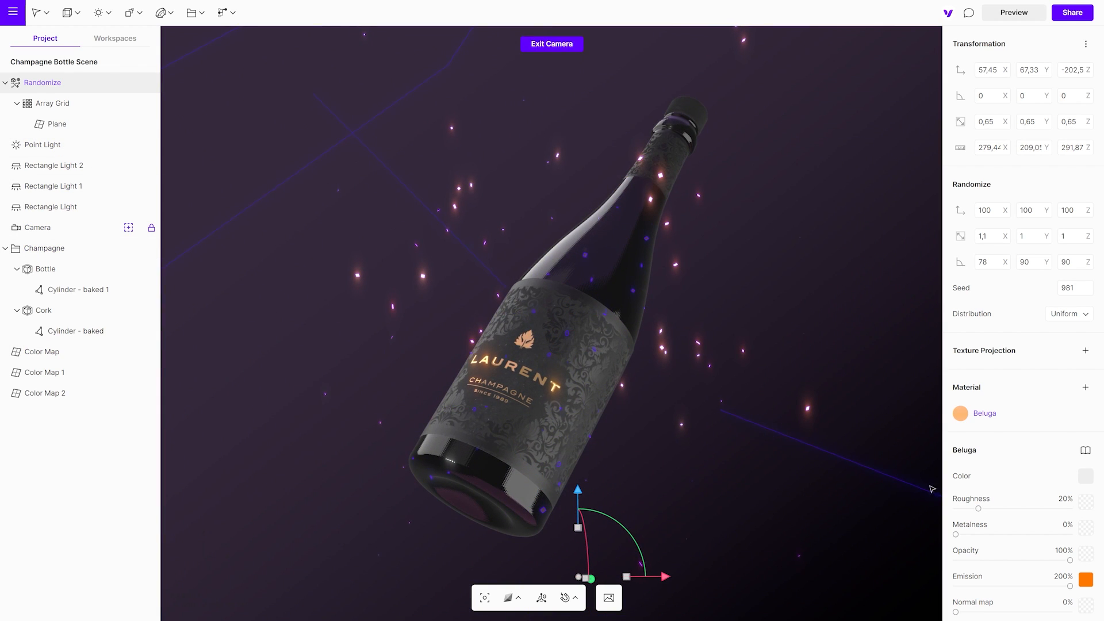
left_click(1088, 290)
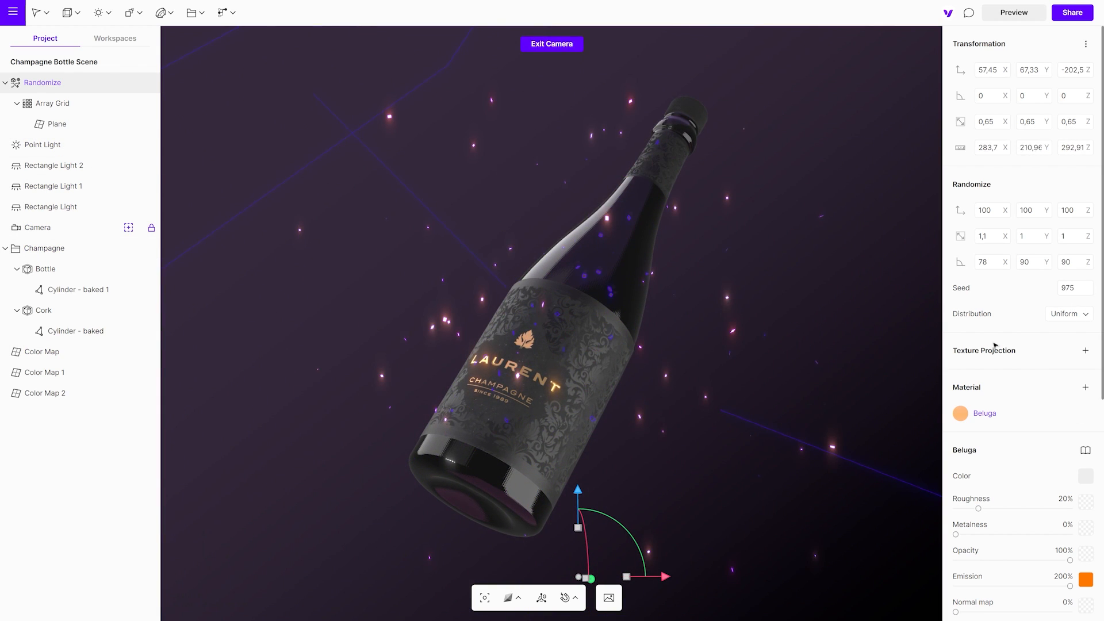
Step: Shift the Randomize particle group further right, then preview and rotate the bottle to inspect it
left_click(814, 338)
left_click(734, 334)
left_click(51, 103)
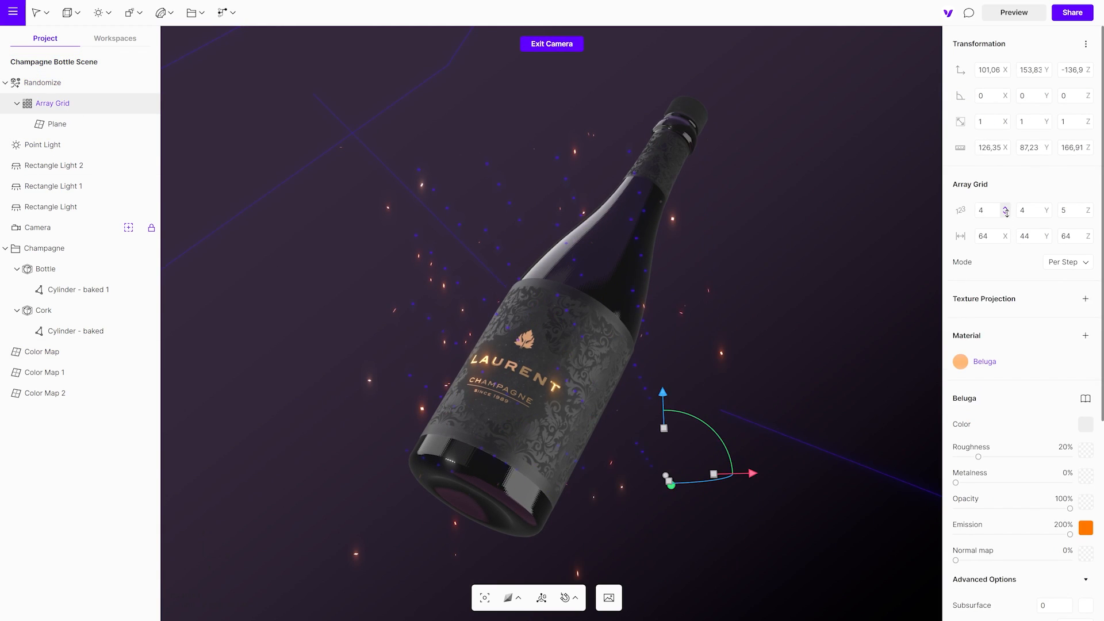
left_click(767, 309)
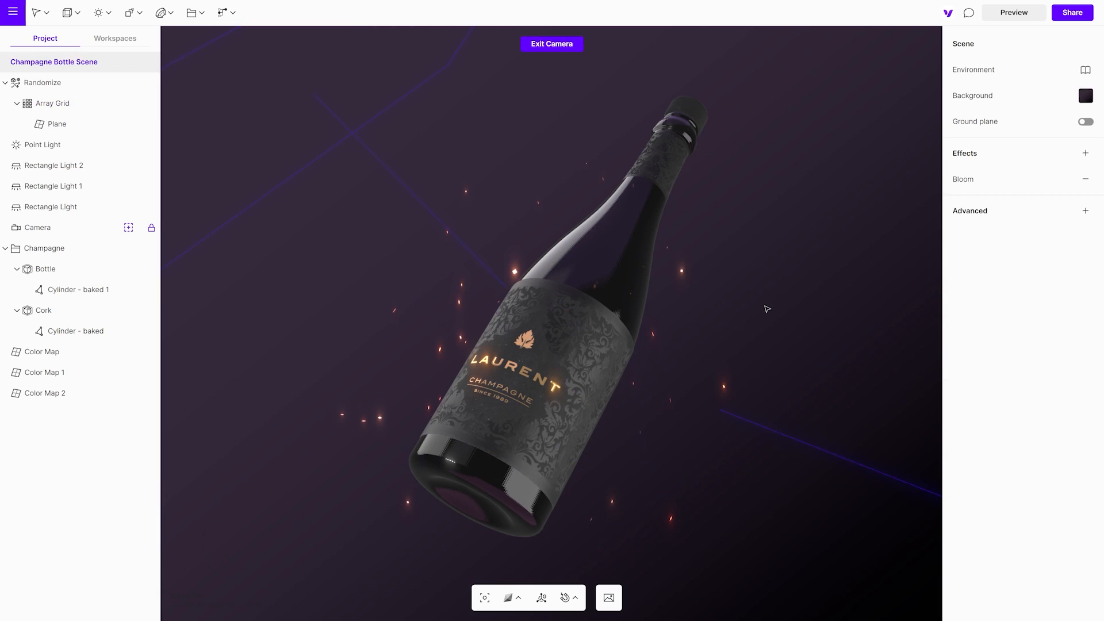
left_click(725, 389)
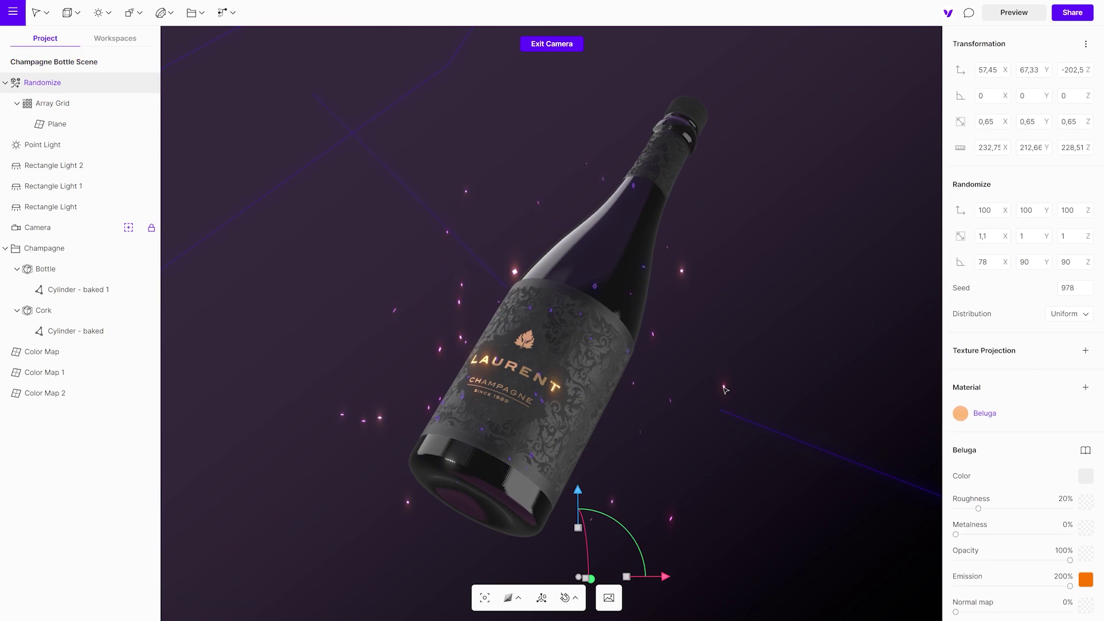
left_click(809, 309)
left_click(757, 359)
mouse_move(663, 577)
left_mouse_down()
mouse_move(680, 579)
mouse_move(655, 578)
left_mouse_up()
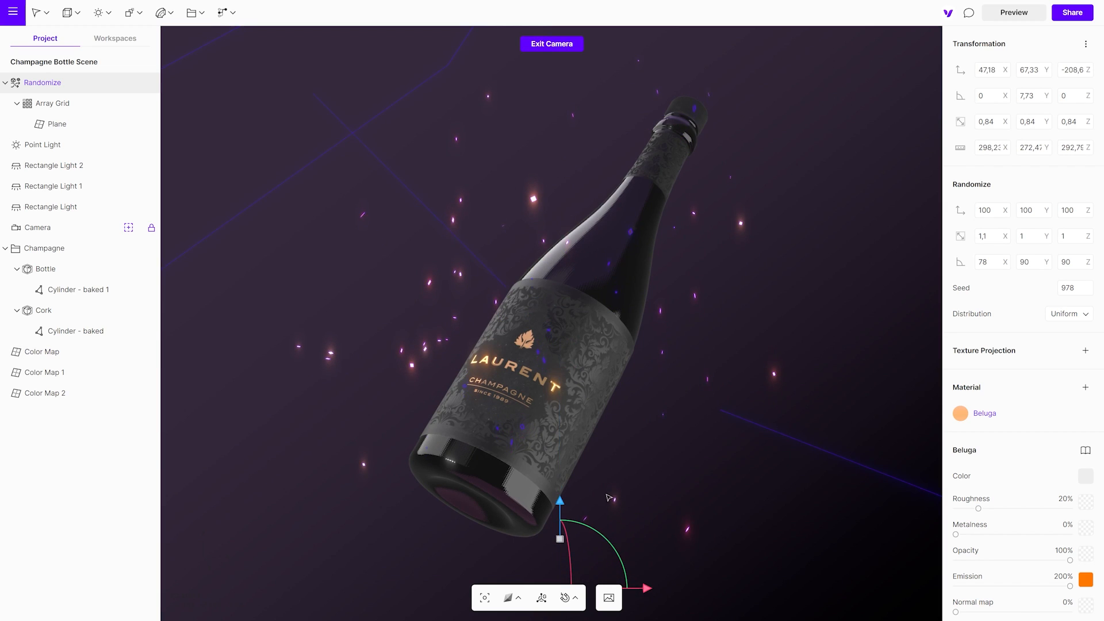
left_click(567, 197)
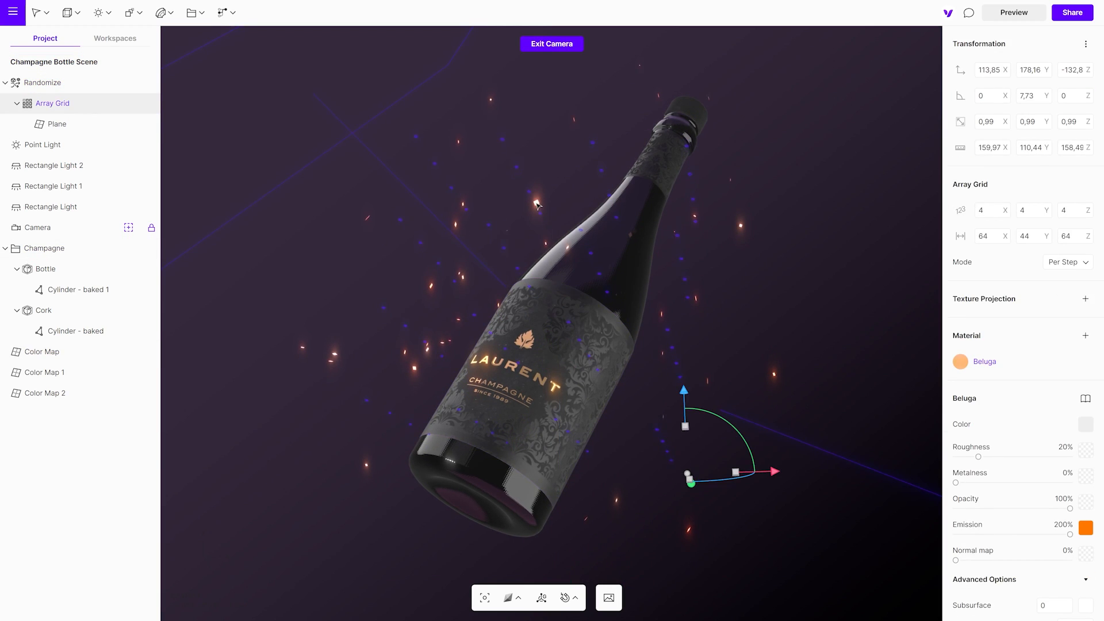
left_click(365, 401)
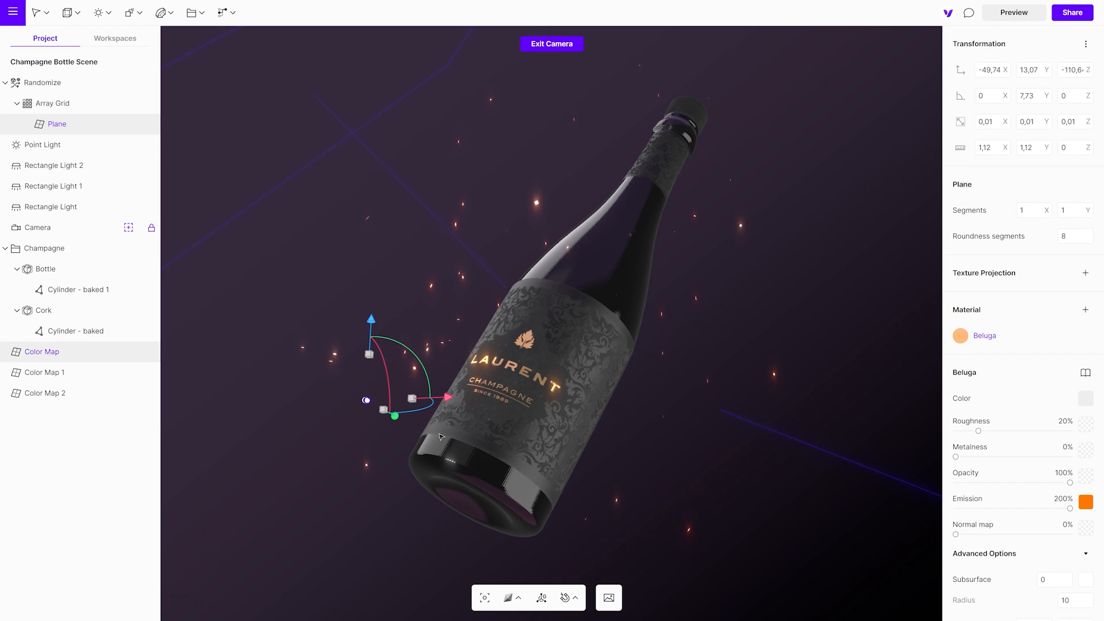
left_click(662, 405)
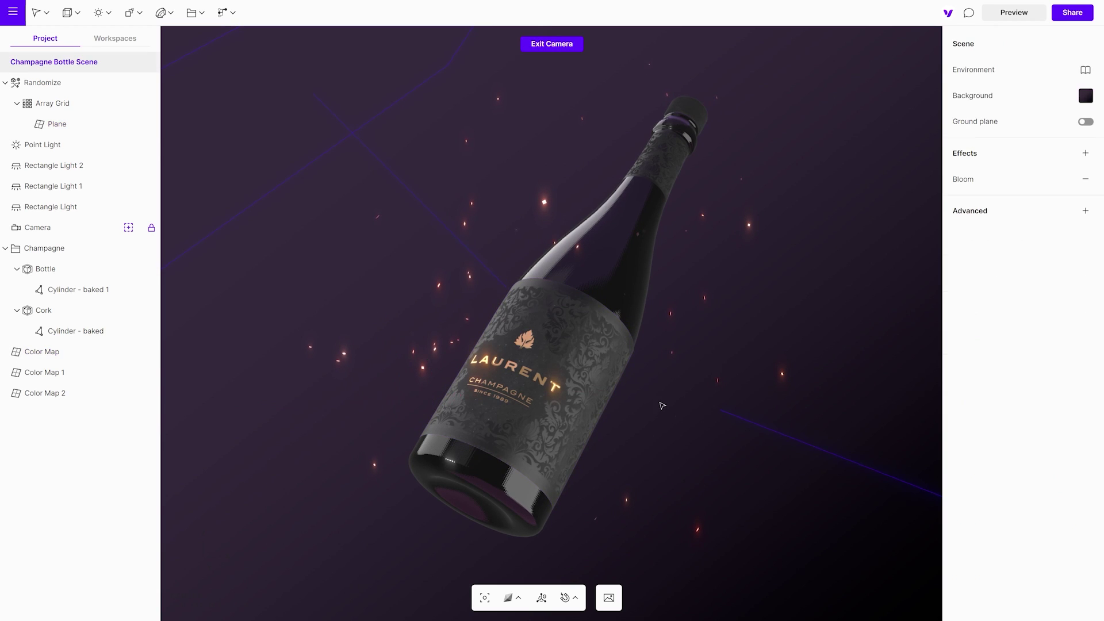
key("ctrl+p")
mouse_move(555, 423)
left_mouse_down()
mouse_move(564, 278)
mouse_move(775, 298)
mouse_move(990, 205)
left_mouse_up()
Step: Leave preview, import Leaf.png as a plane and expand its advanced material options
left_click(1014, 12)
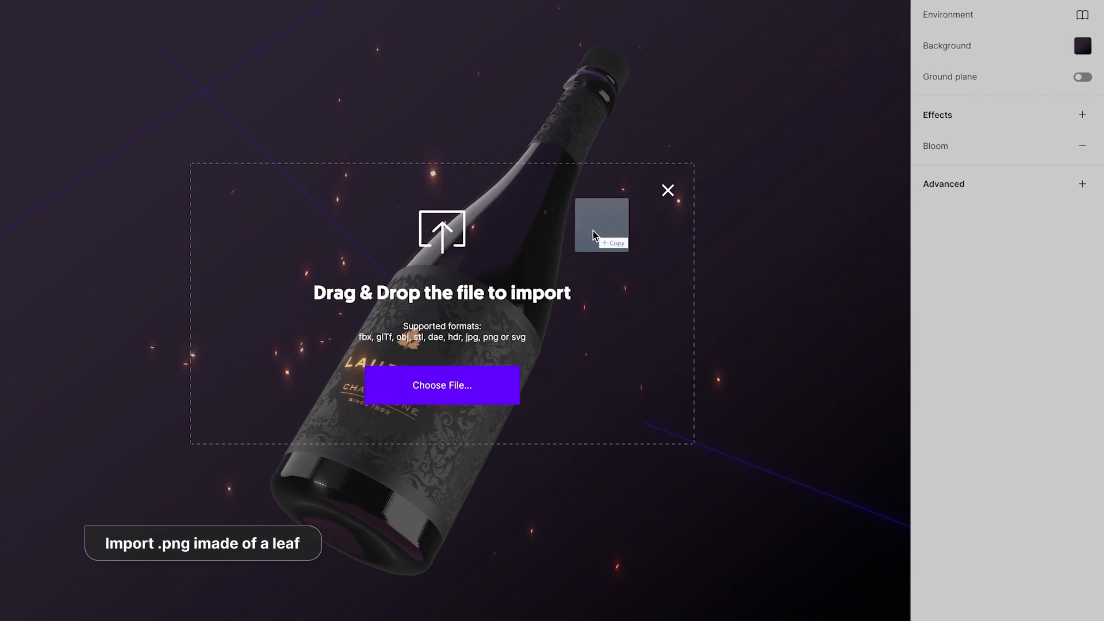
left_click_drag(592, 228, 593, 230)
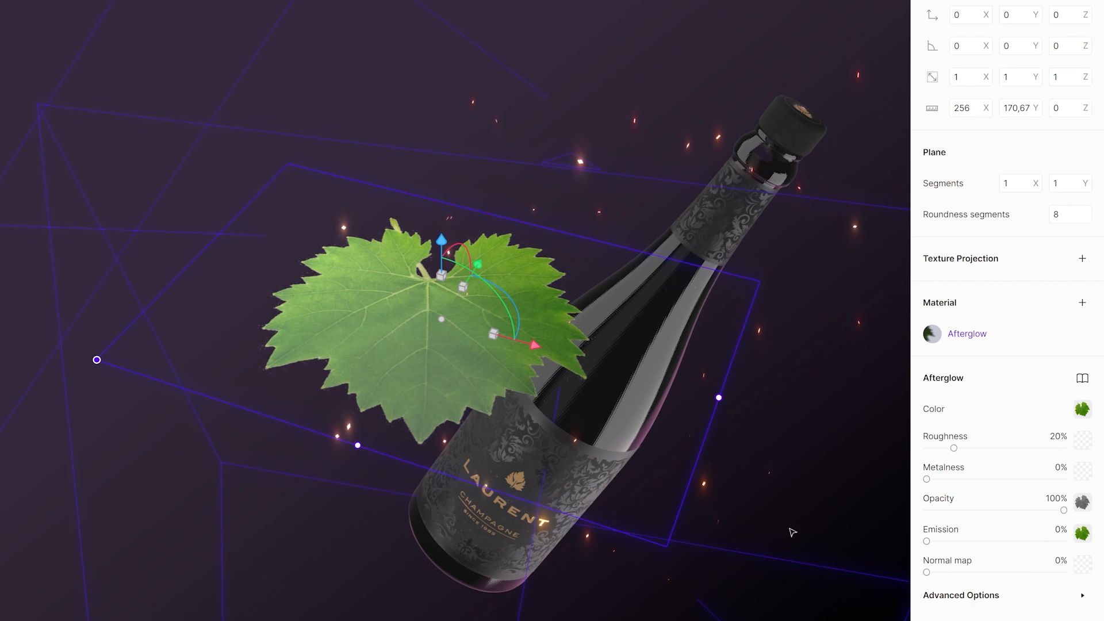
left_click(1083, 599)
scroll(1050, 601, "down", 5)
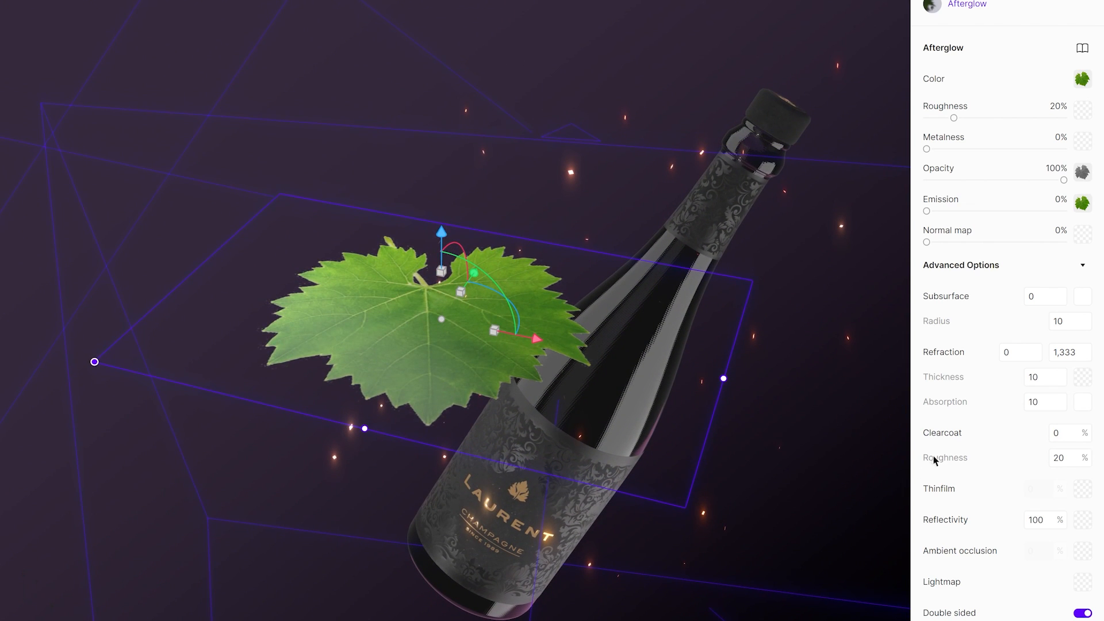
Step: Load the Normal Map image into the leaf's normal slot at about 23% strength
left_click(1079, 236)
left_click(820, 105)
left_click(820, 135)
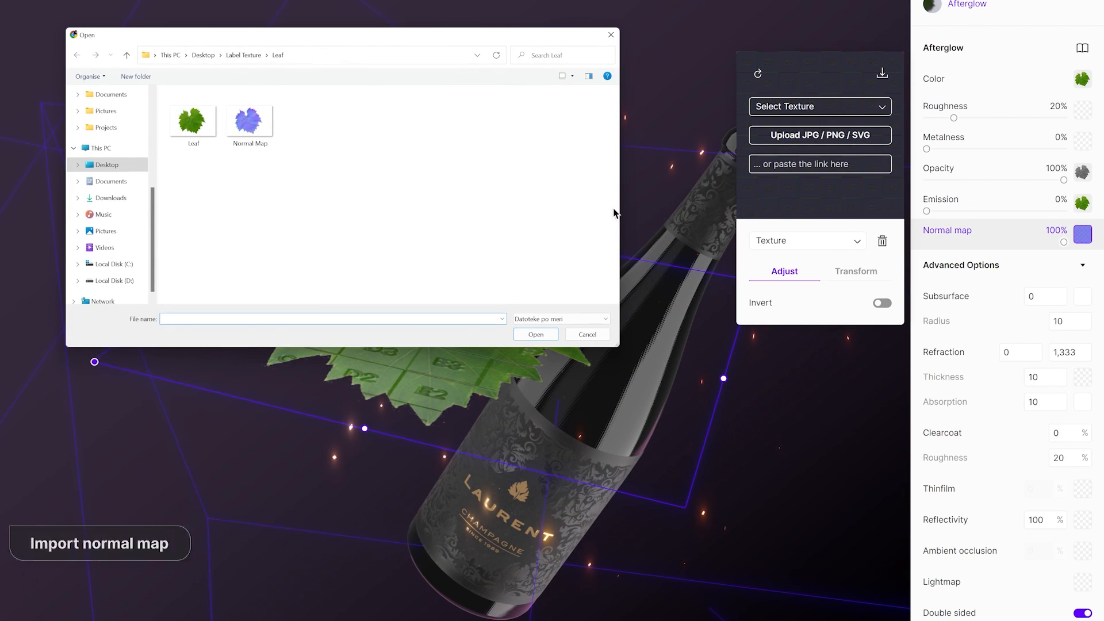
left_click(246, 118)
left_click(530, 335)
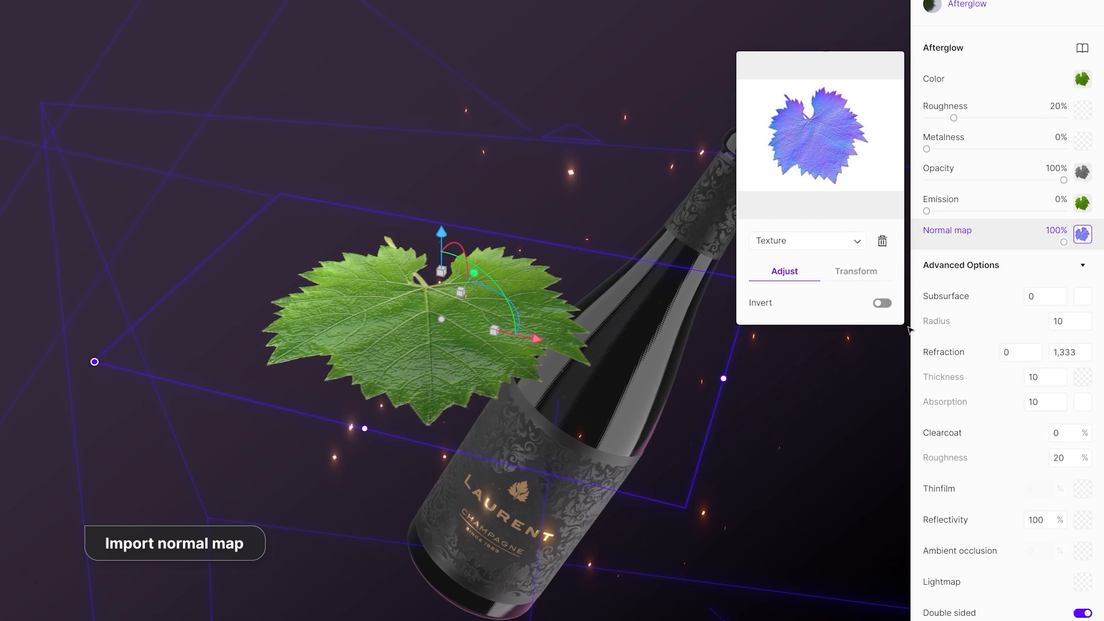
left_click_drag(1063, 242, 969, 242)
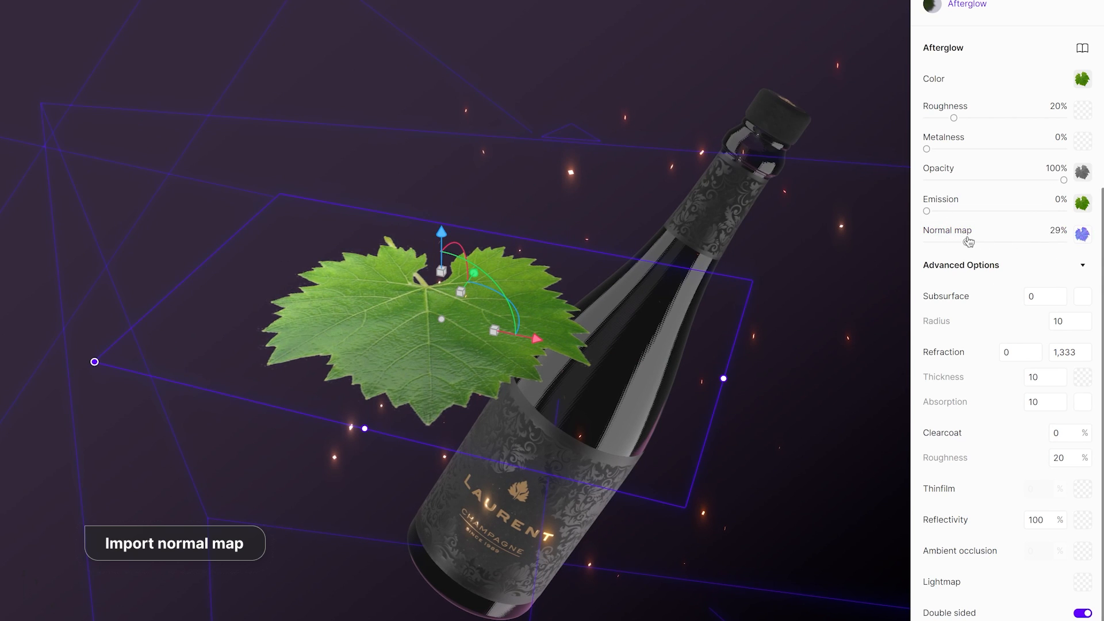
Step: Set the leaf roughness to 52% and a saturated yellow subsurface colour at about 50
left_click_drag(954, 119, 1014, 118)
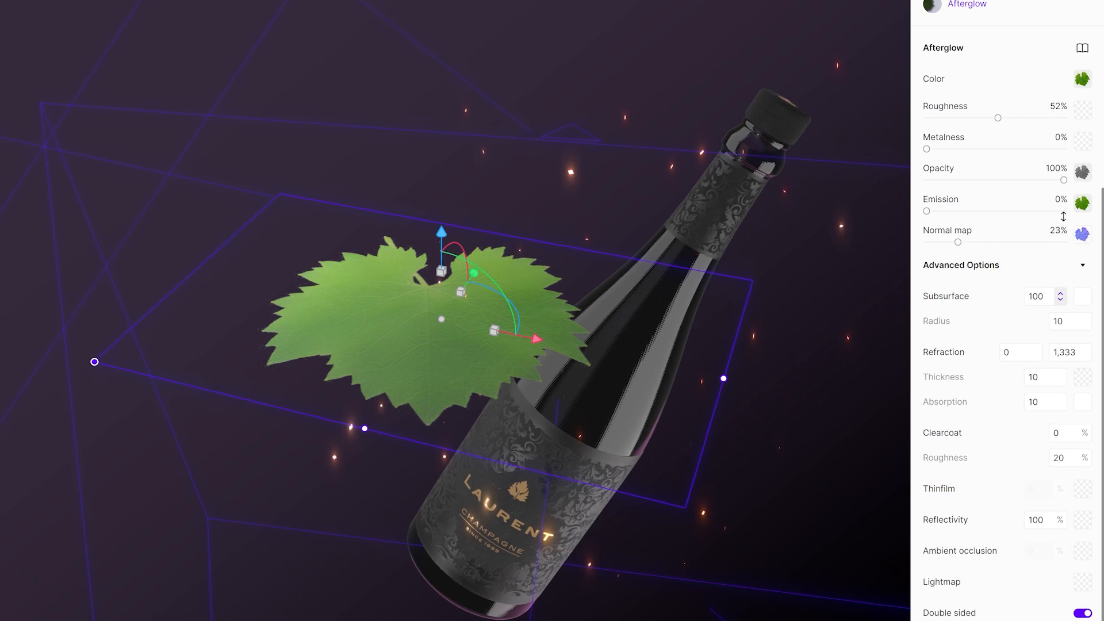
left_click(1082, 297)
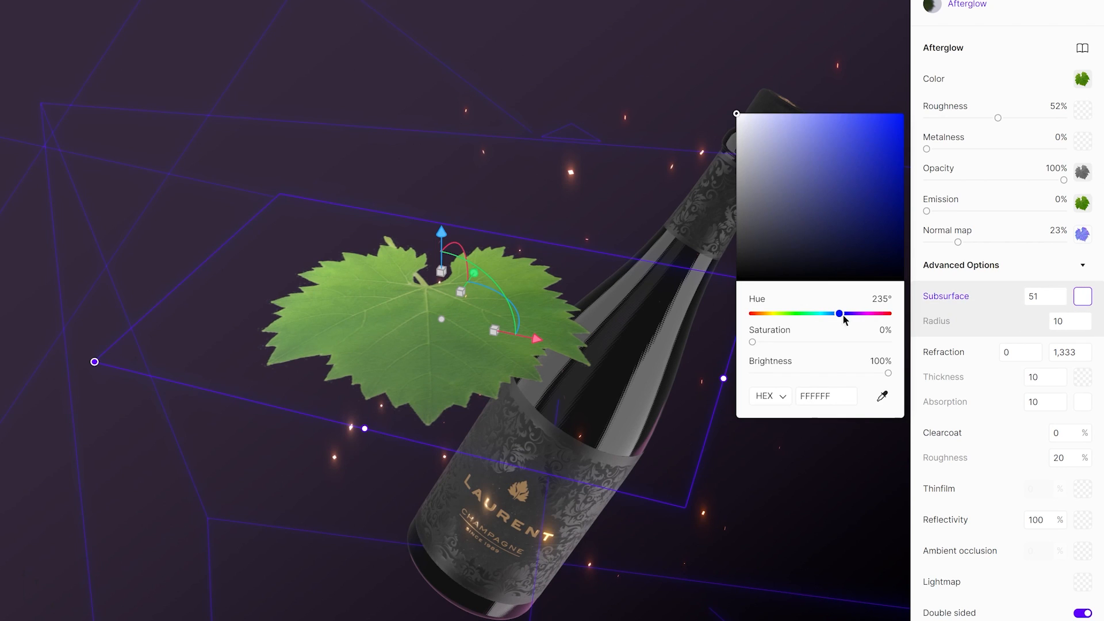
left_click_drag(839, 314, 773, 313)
left_click_drag(739, 114, 831, 141)
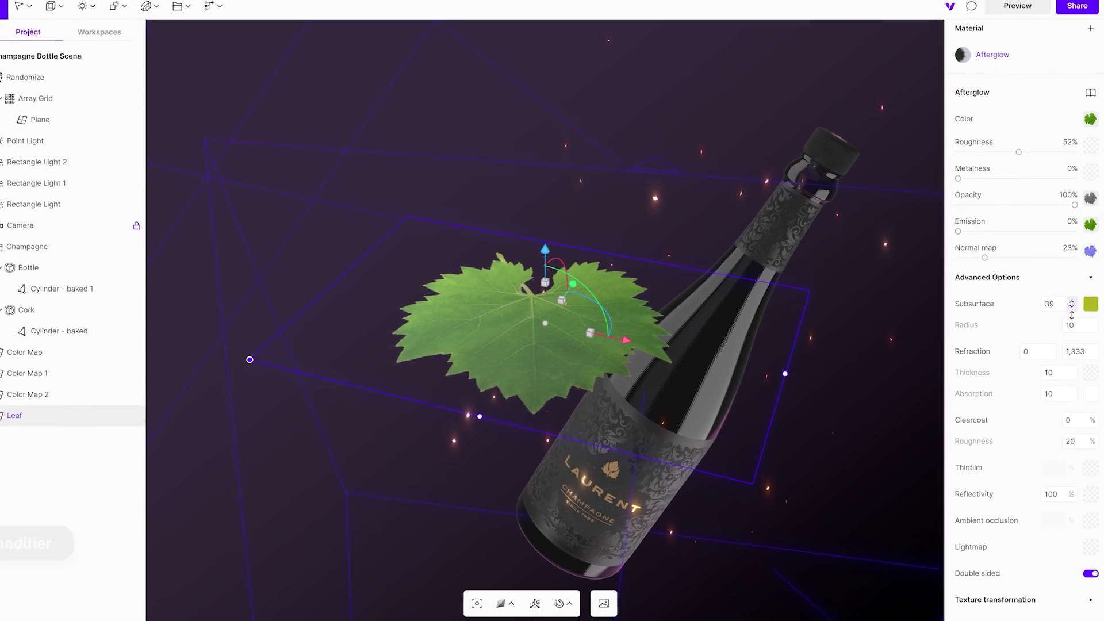
left_click_drag(1072, 311, 1071, 307)
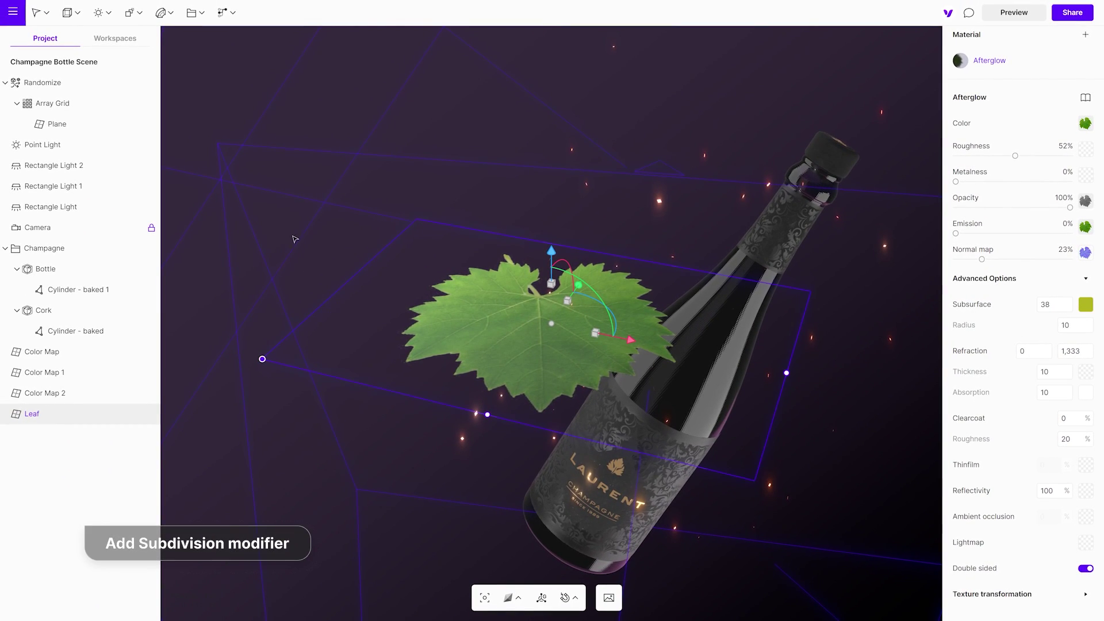
Step: Add a Subdivide modifier to the leaf at level 4
left_click(132, 13)
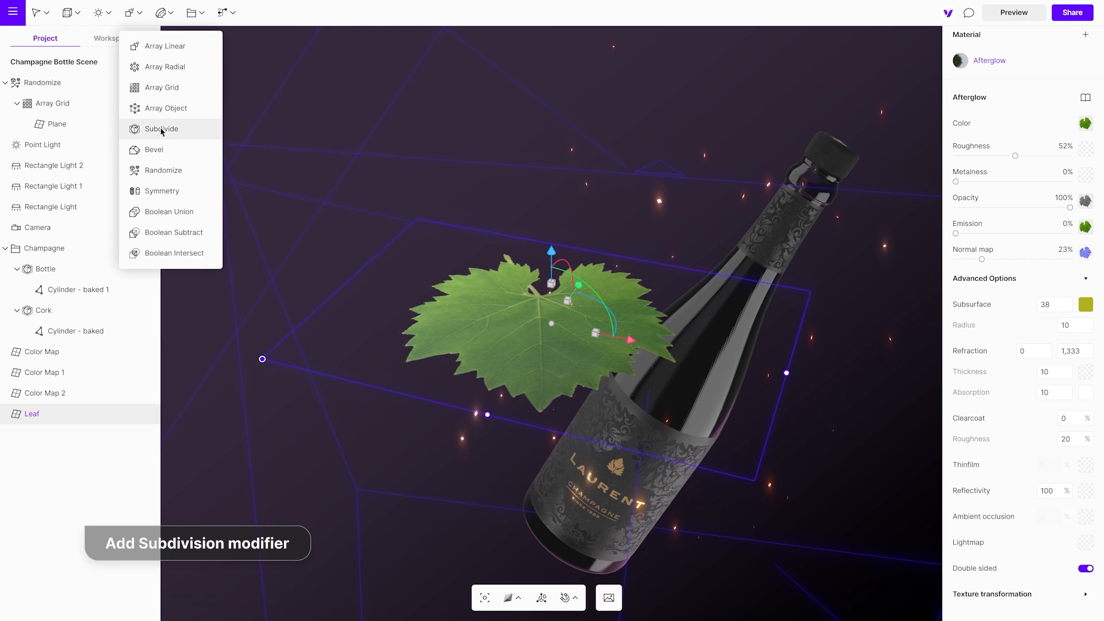
left_click(162, 135)
left_click(1076, 256)
Step: Add a Noise deformer to the leaf with Z strength 15 so it becomes wavy
left_click(134, 12)
left_click(162, 13)
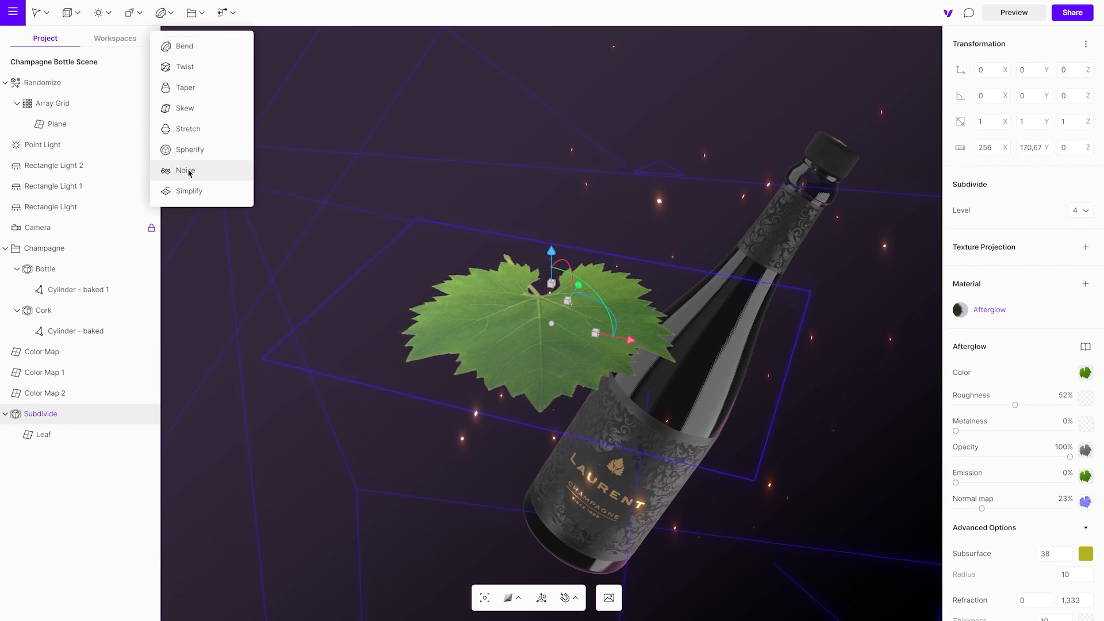
left_click(181, 169)
mouse_move(550, 285)
middle_mouse_down()
mouse_move(698, 405)
mouse_move(656, 362)
middle_mouse_up()
left_click_drag(1088, 214, 1088, 210)
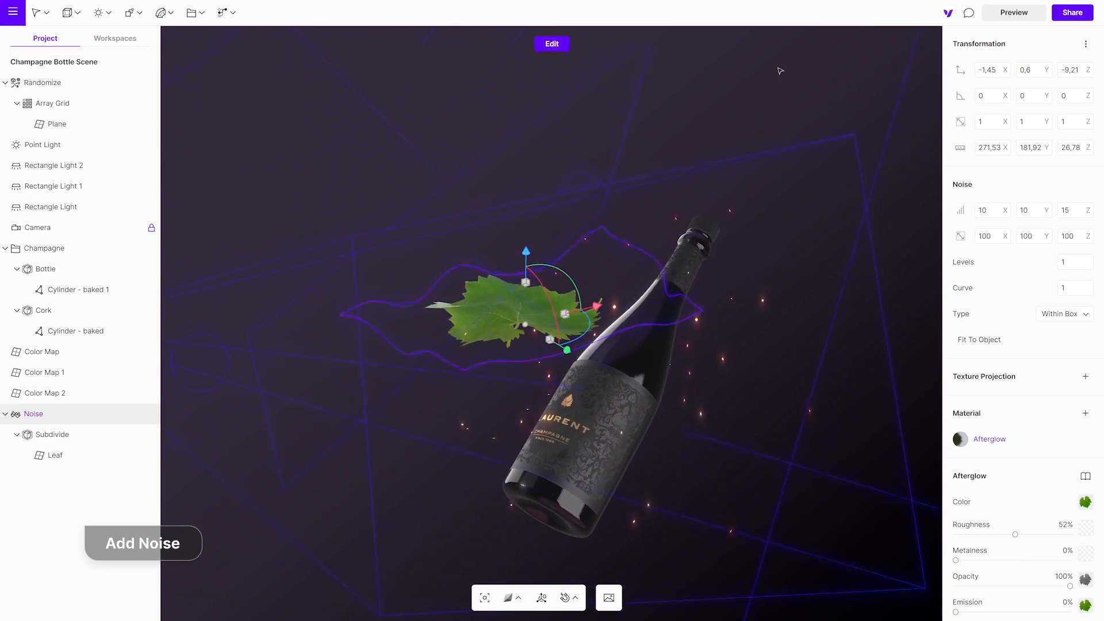
left_click(130, 12)
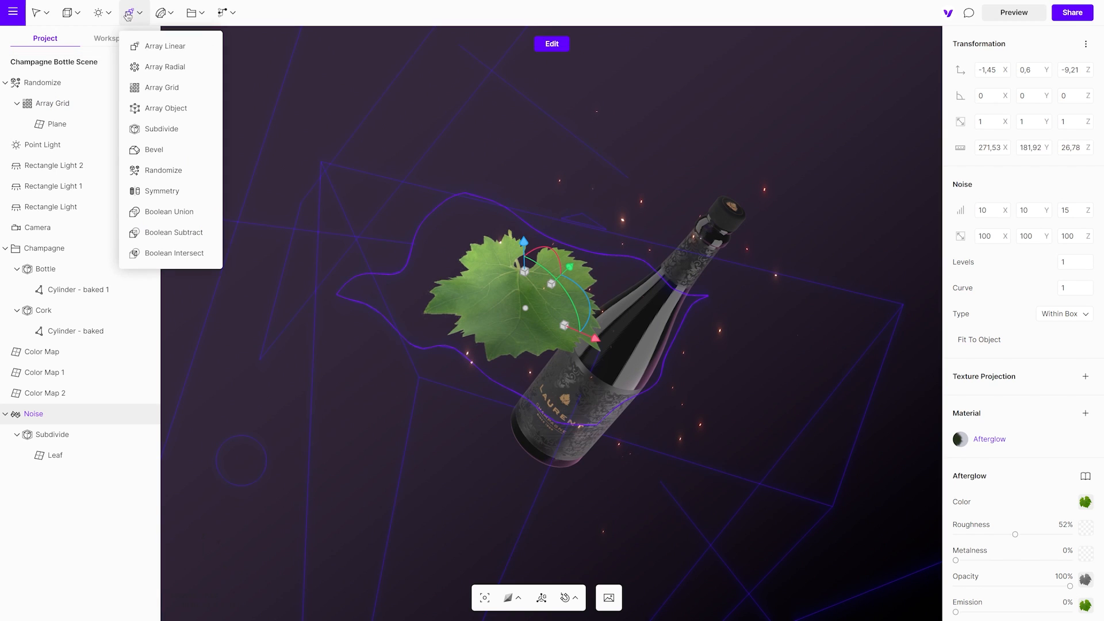
Step: Repeat the leaf in an Array Grid with a single Y row and shrink the leaves to about half size
left_click(164, 88)
left_click_drag(1046, 210, 1087, 202)
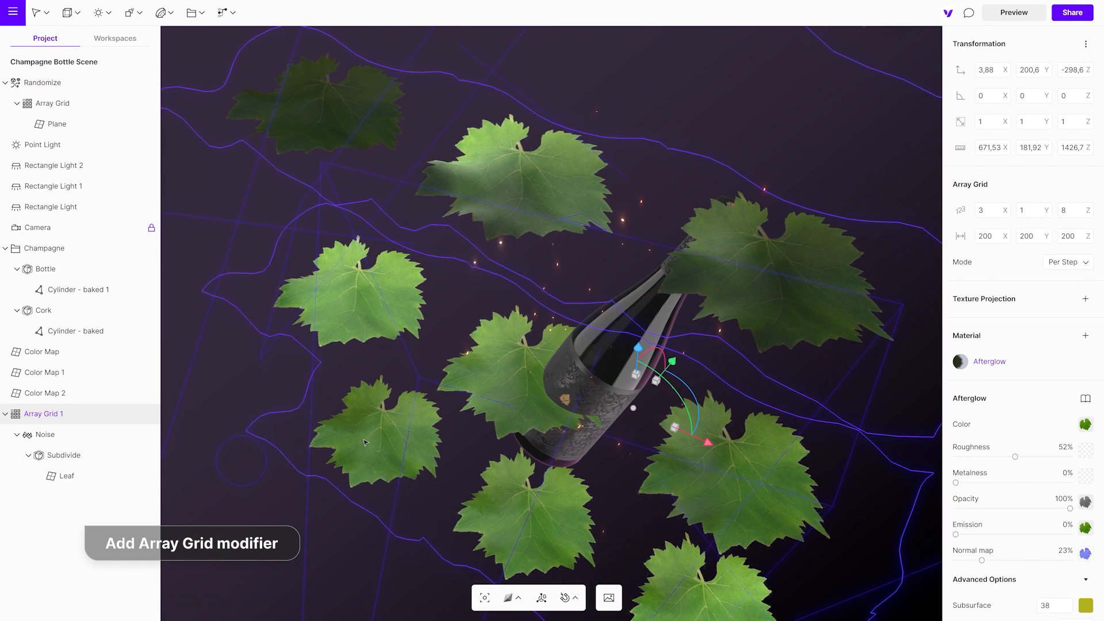
left_click(45, 434)
left_click_drag(381, 407, 387, 428)
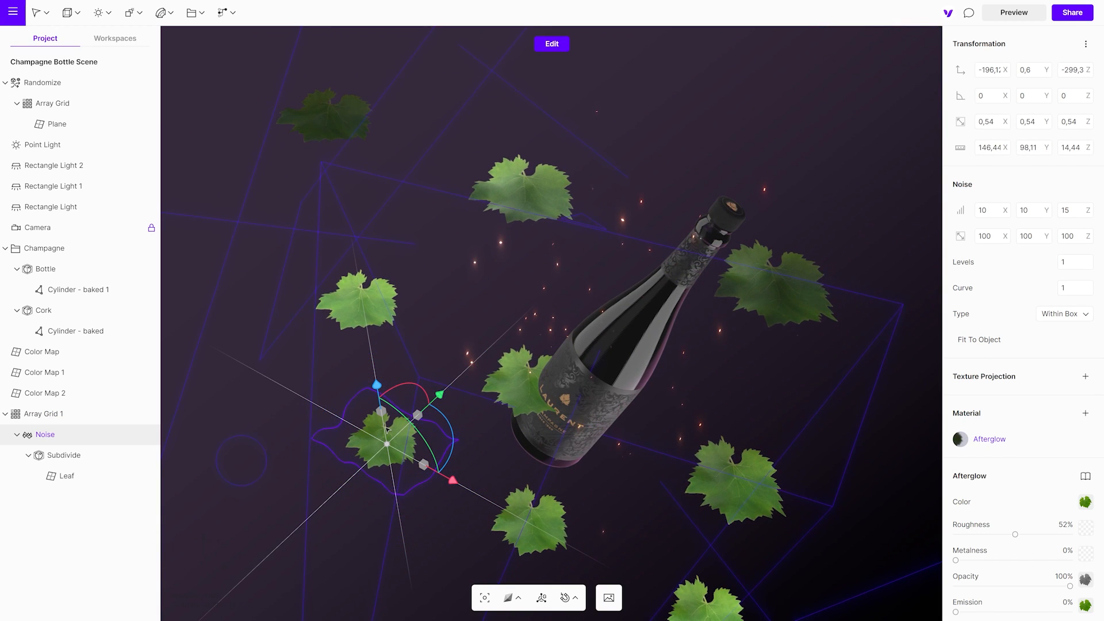
left_click_drag(1004, 235, 1004, 268)
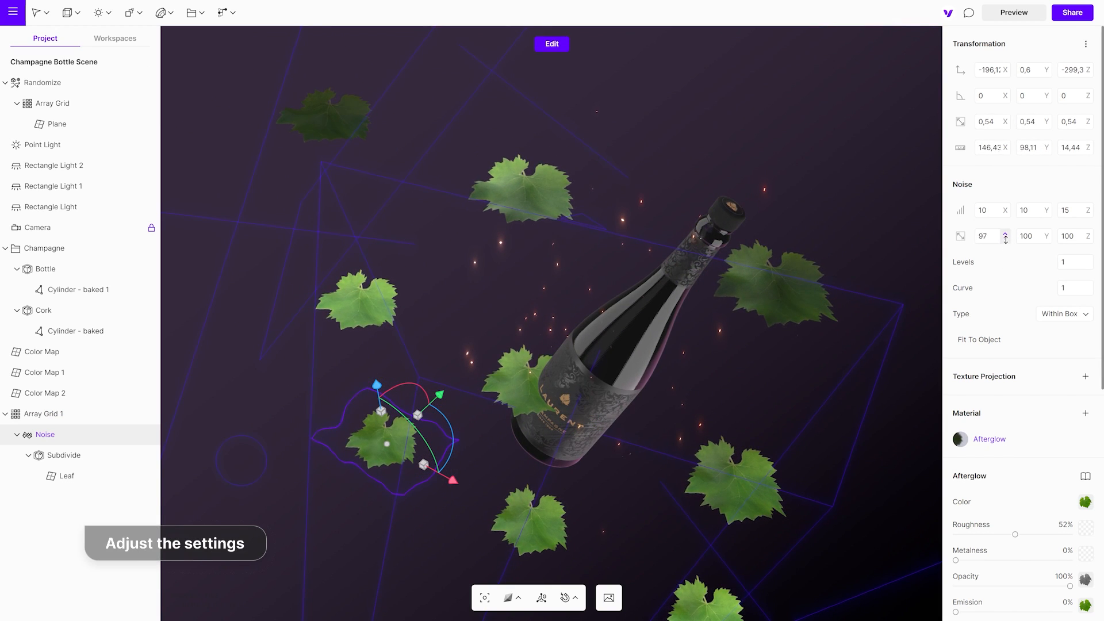
Step: Pack the leaf grid tighter along X and Z into 3×1×7 and move the array across the bottle
left_click(43, 412)
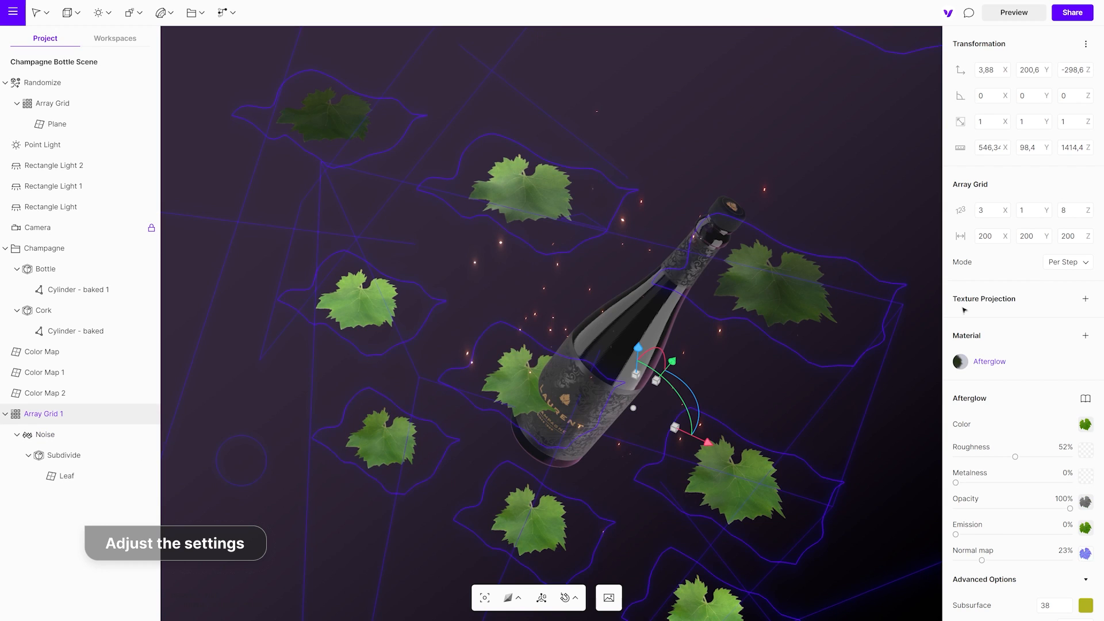
left_click_drag(1005, 235, 1009, 289)
left_click_drag(1087, 236, 1087, 293)
left_click(372, 441)
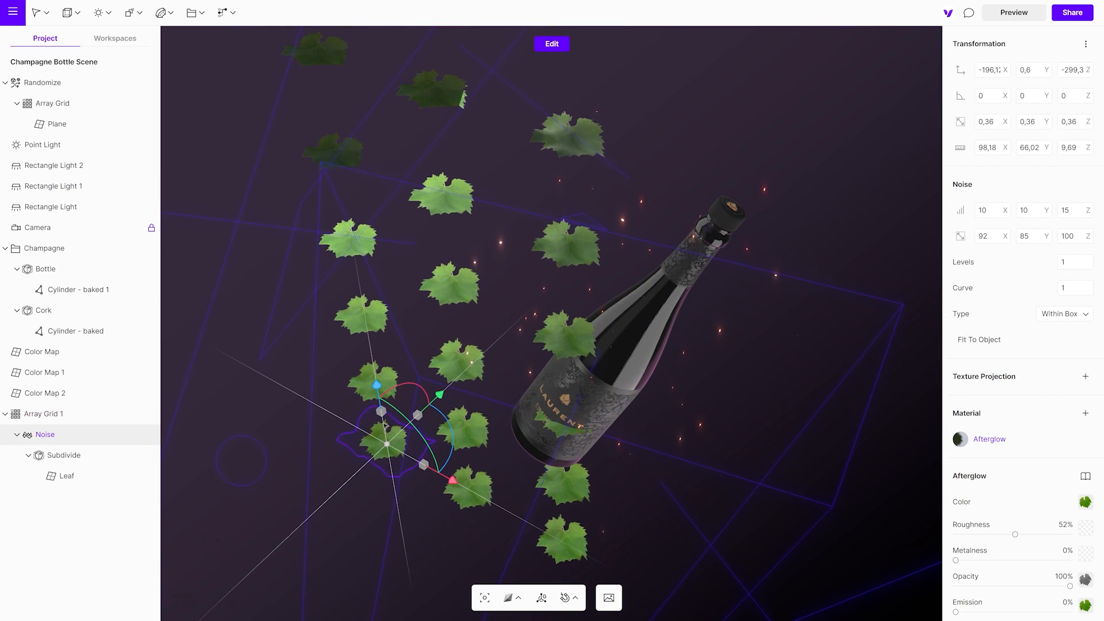
mouse_move(384, 425)
left_mouse_down()
mouse_move(552, 388)
mouse_move(522, 403)
mouse_move(688, 411)
left_mouse_up()
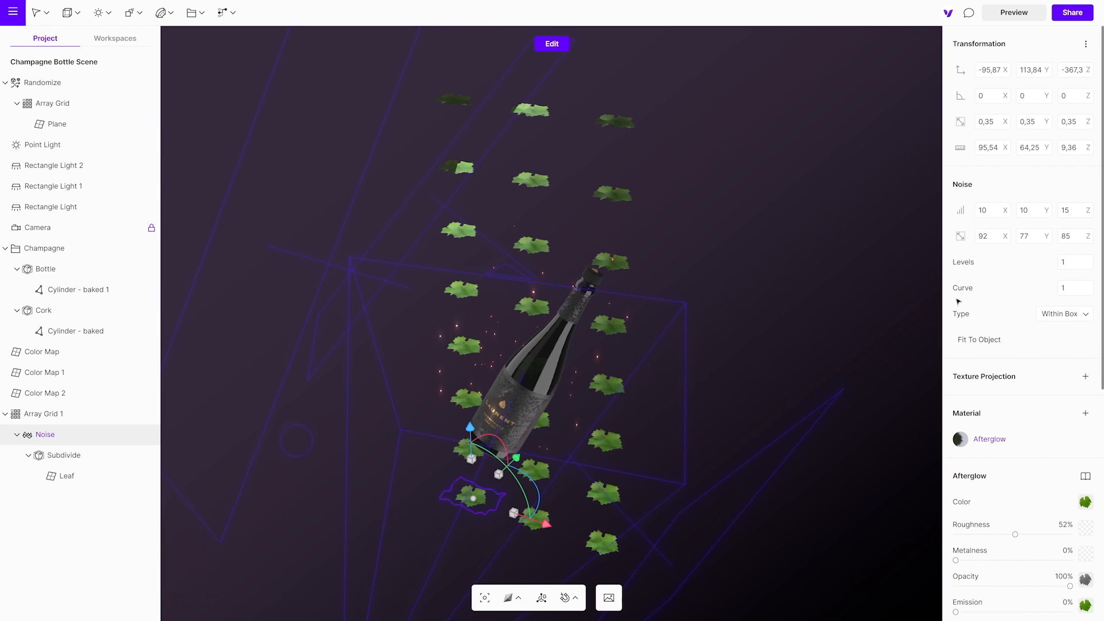
left_click(137, 414)
left_click_drag(1087, 215, 1088, 242)
Step: Add a Randomize modifier to the leaf grid and set its seed to 992 in camera view
left_click(131, 13)
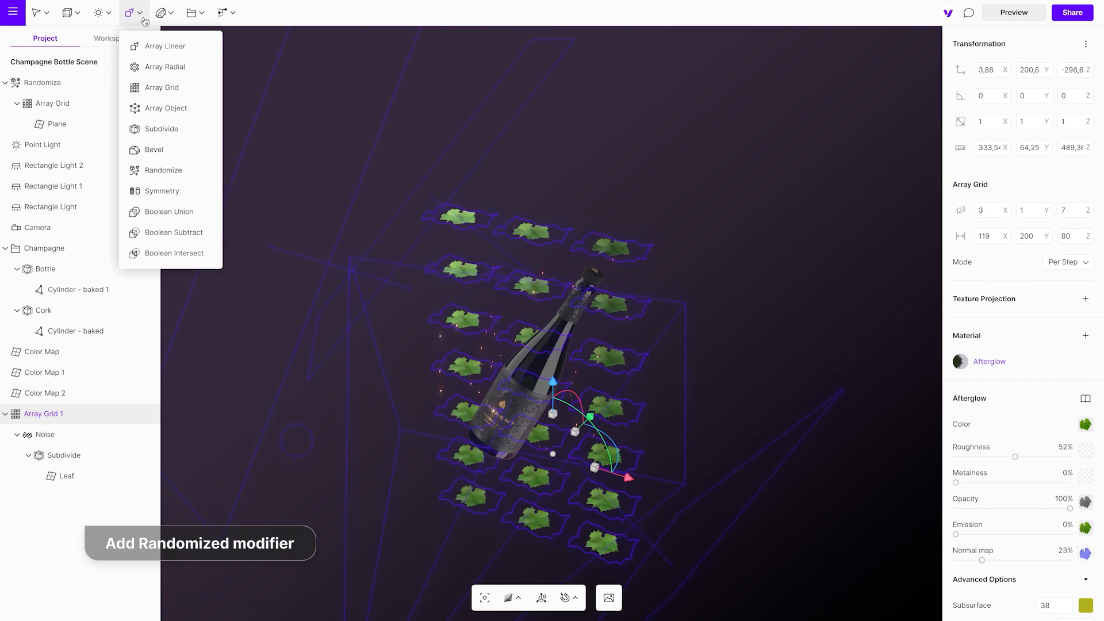
left_click(168, 171)
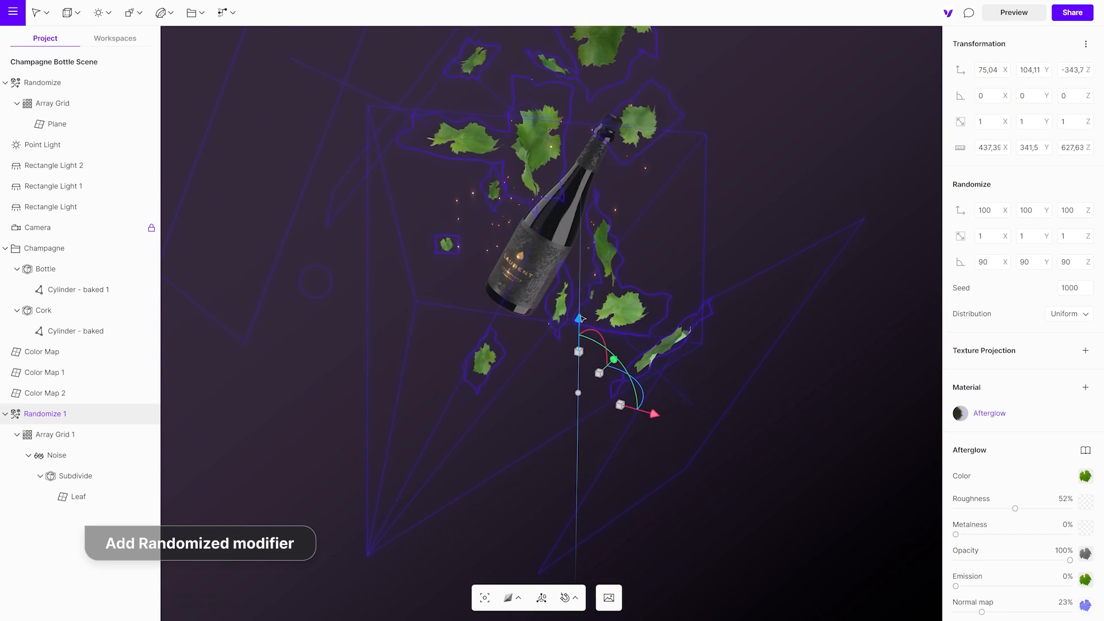
left_click_drag(655, 406, 386, 382)
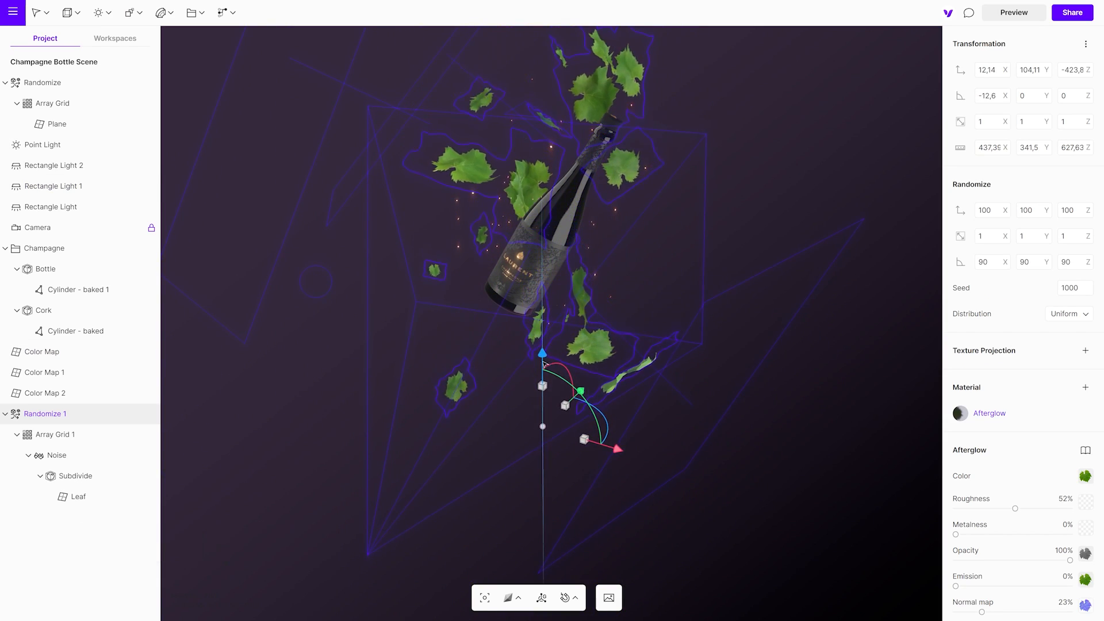
left_click(128, 228)
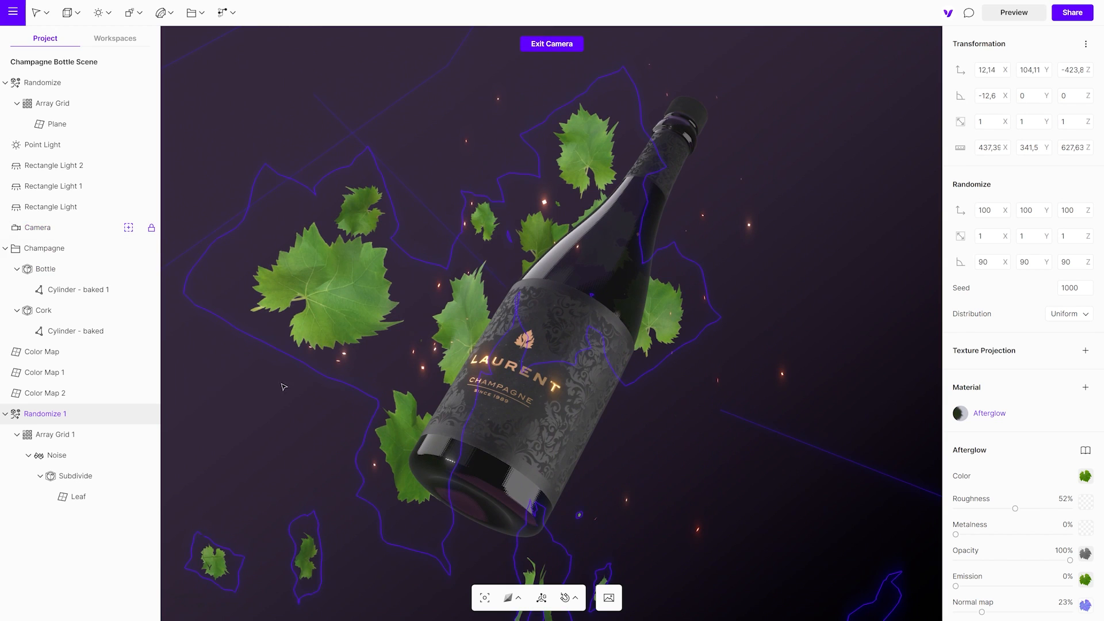
left_click_drag(1088, 286, 1087, 294)
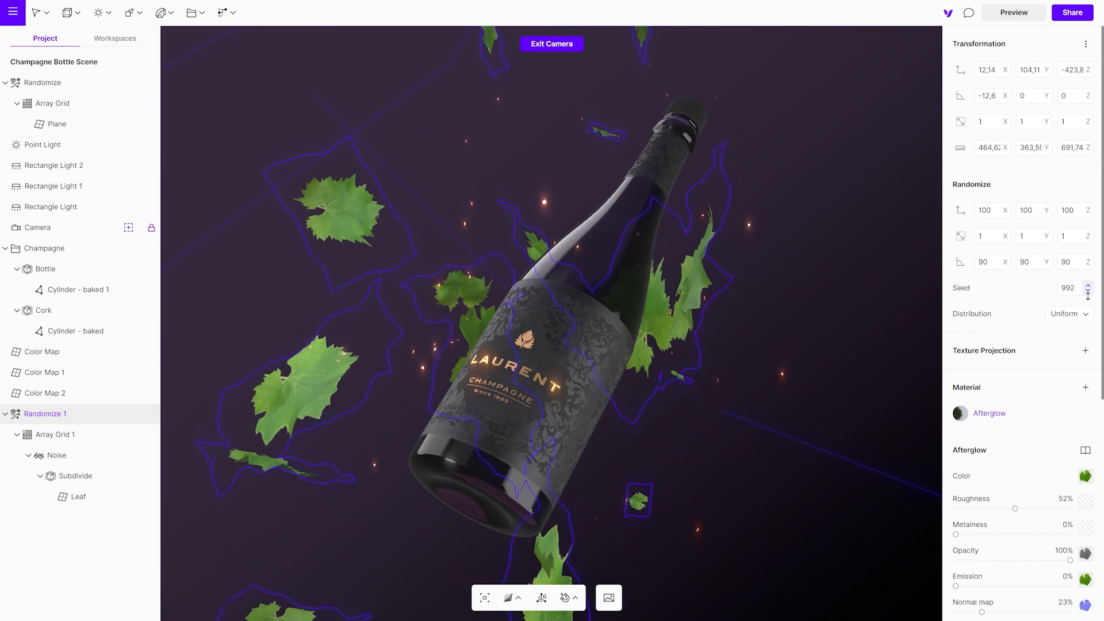
left_click(1088, 292)
Step: Scale the scattered leaves, widen their Y position and rotation variation, and recentre them on the label
mouse_move(569, 470)
left_mouse_down()
mouse_move(538, 452)
mouse_move(510, 320)
left_mouse_up()
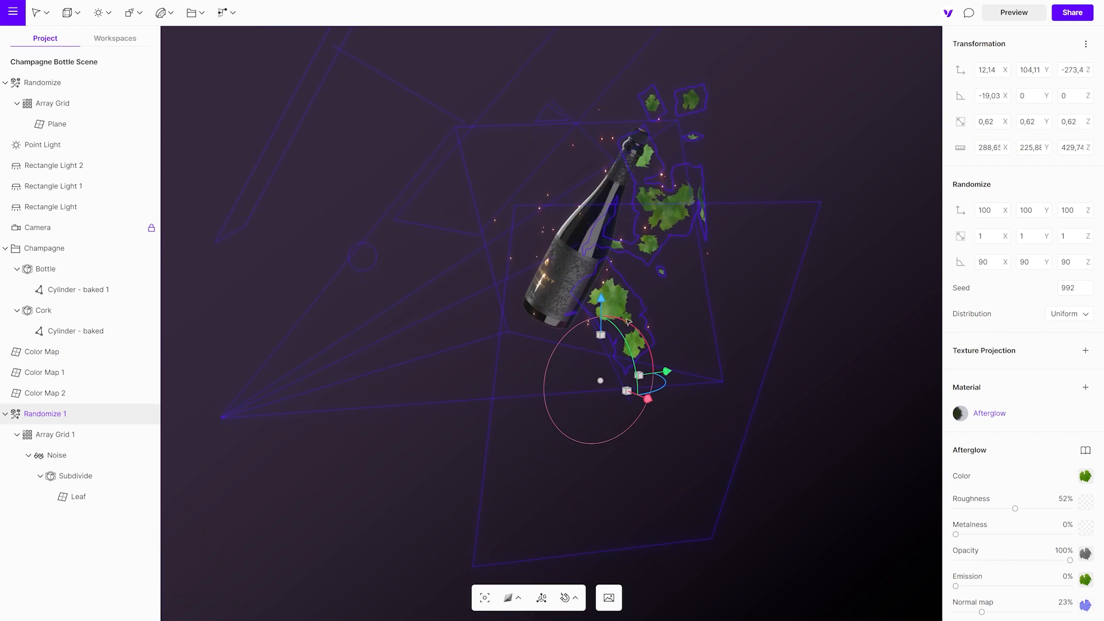
left_click(128, 228)
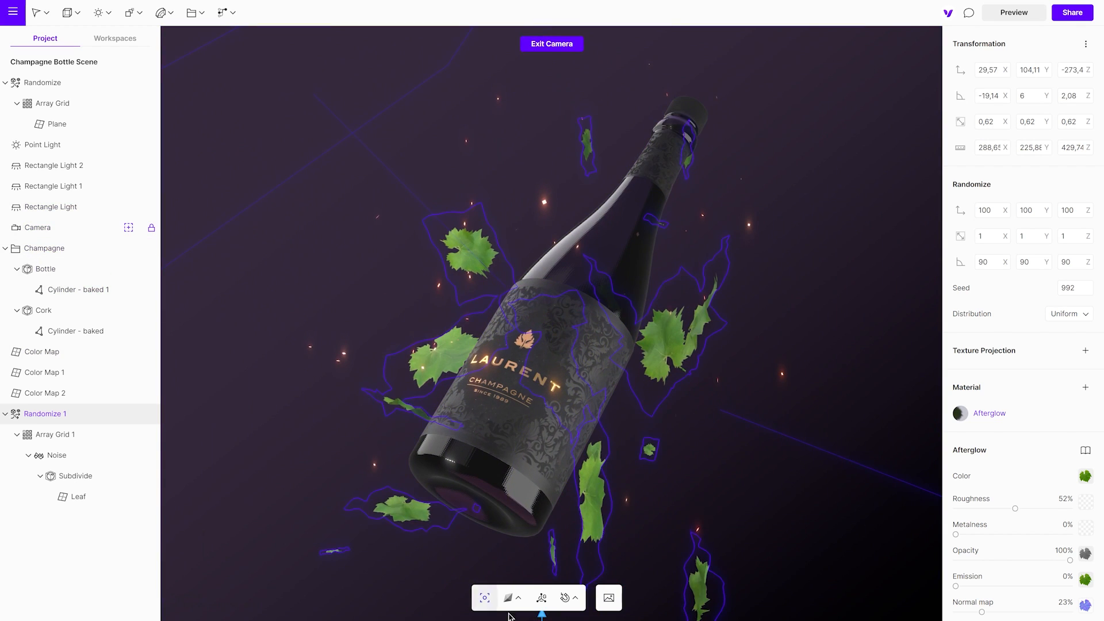
left_click_drag(544, 562, 545, 549)
left_click_drag(1003, 265, 1031, 264)
left_click_drag(1045, 210, 1061, 211)
mouse_move(543, 552)
left_mouse_down()
mouse_move(549, 570)
mouse_move(541, 524)
left_mouse_up()
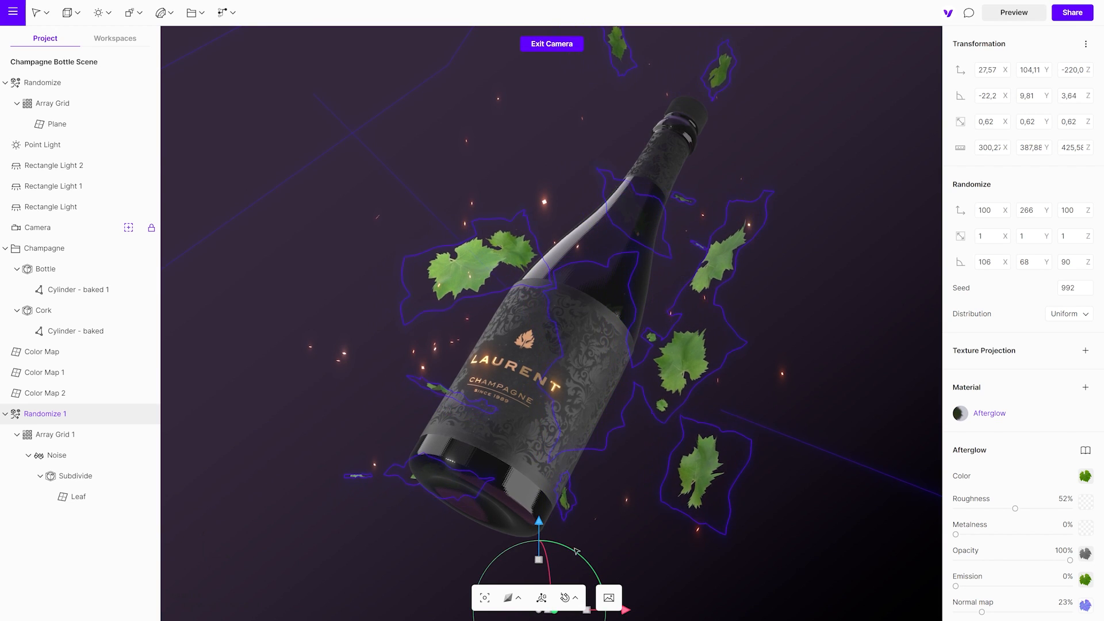
mouse_move(586, 609)
left_mouse_down()
mouse_move(621, 455)
mouse_move(546, 412)
left_mouse_up()
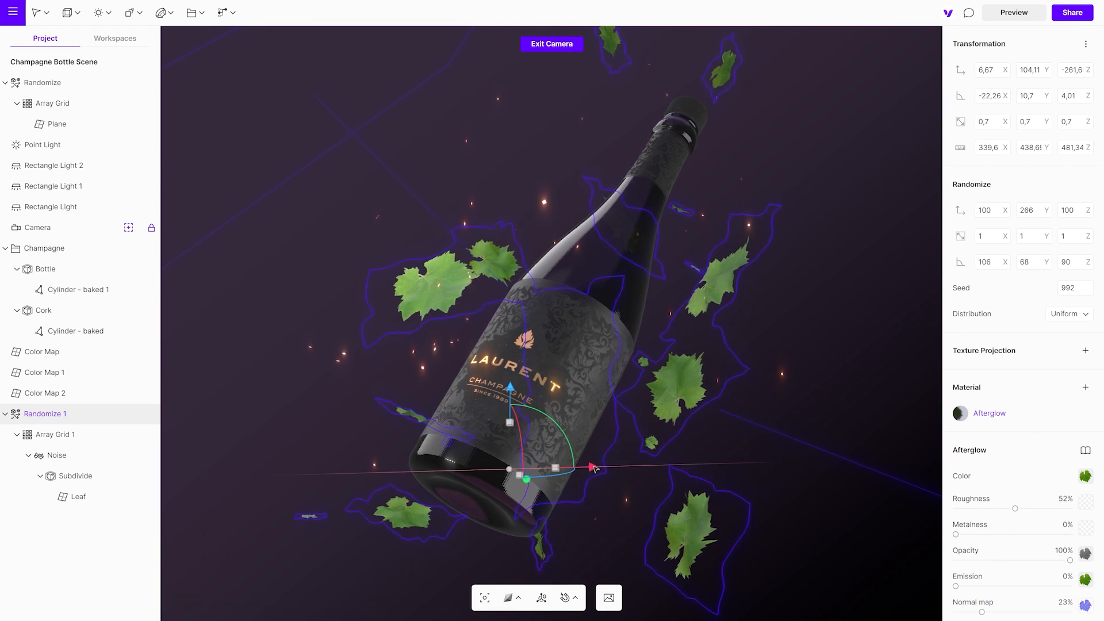
left_click(820, 357)
Step: Enable camera depth of field focused on the bottle at about 12% intensity and preview the scene
left_click(37, 228)
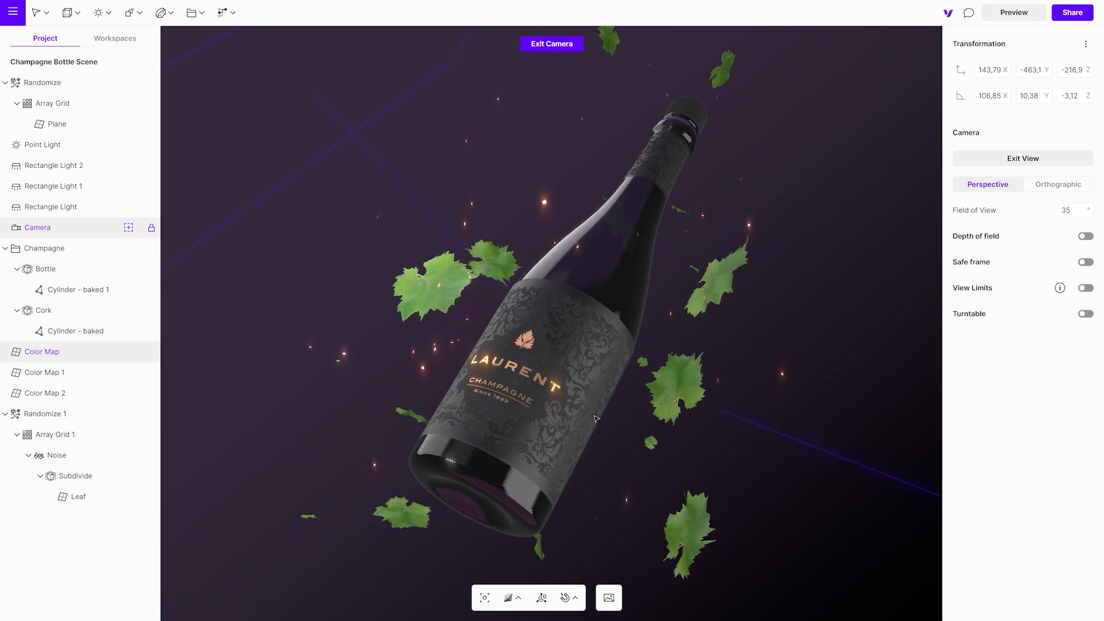
left_click(1084, 237)
left_click(1044, 262)
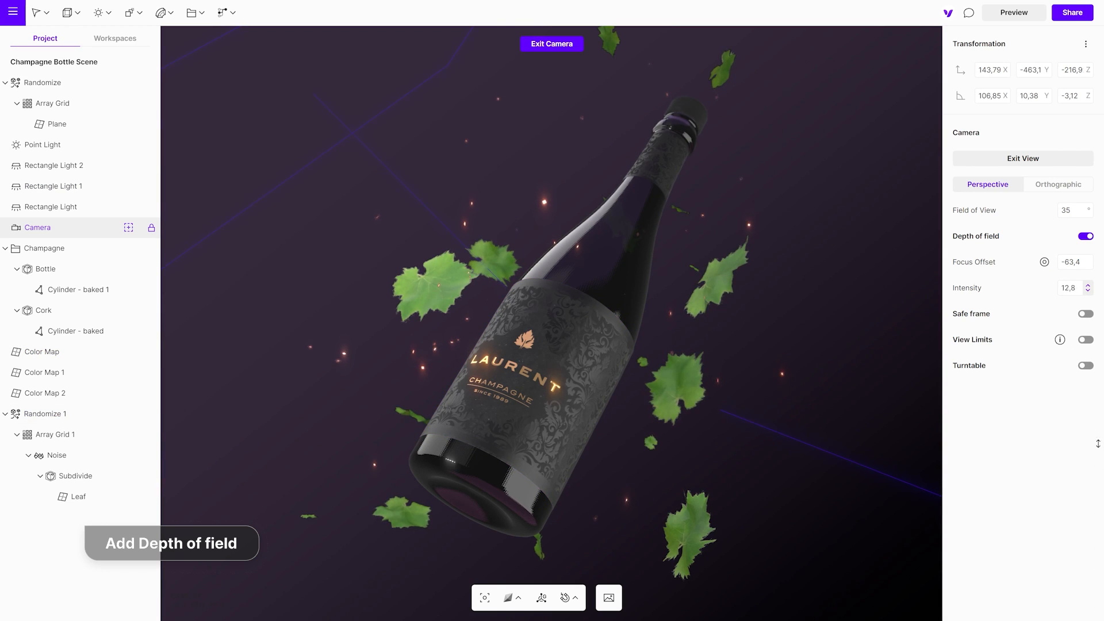
left_click_drag(1097, 439, 1093, 442)
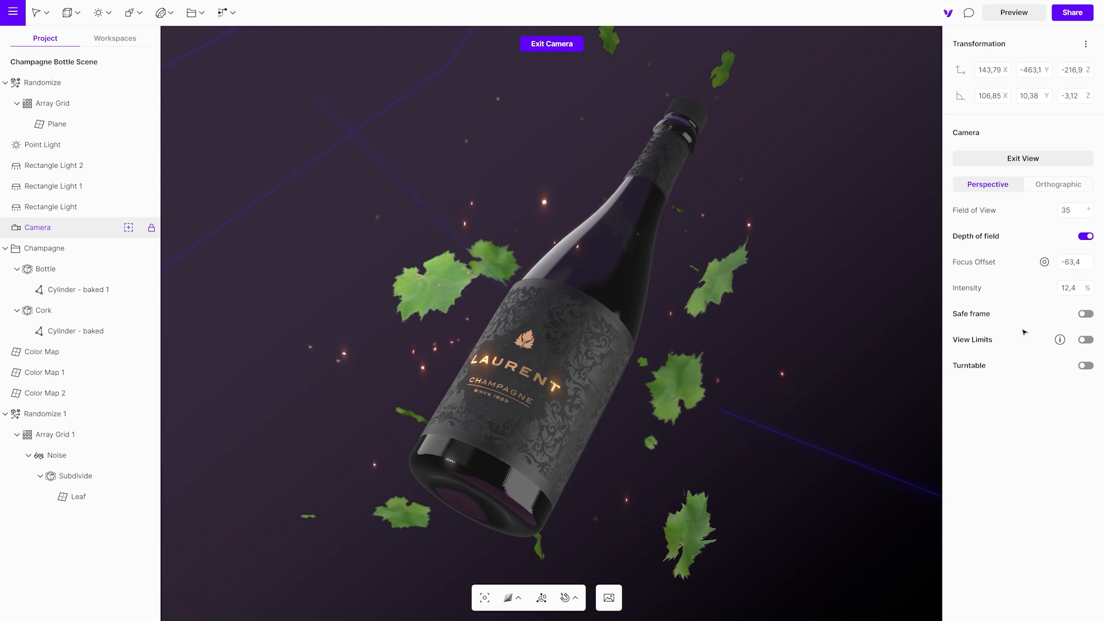
left_click(790, 286)
left_click(1013, 12)
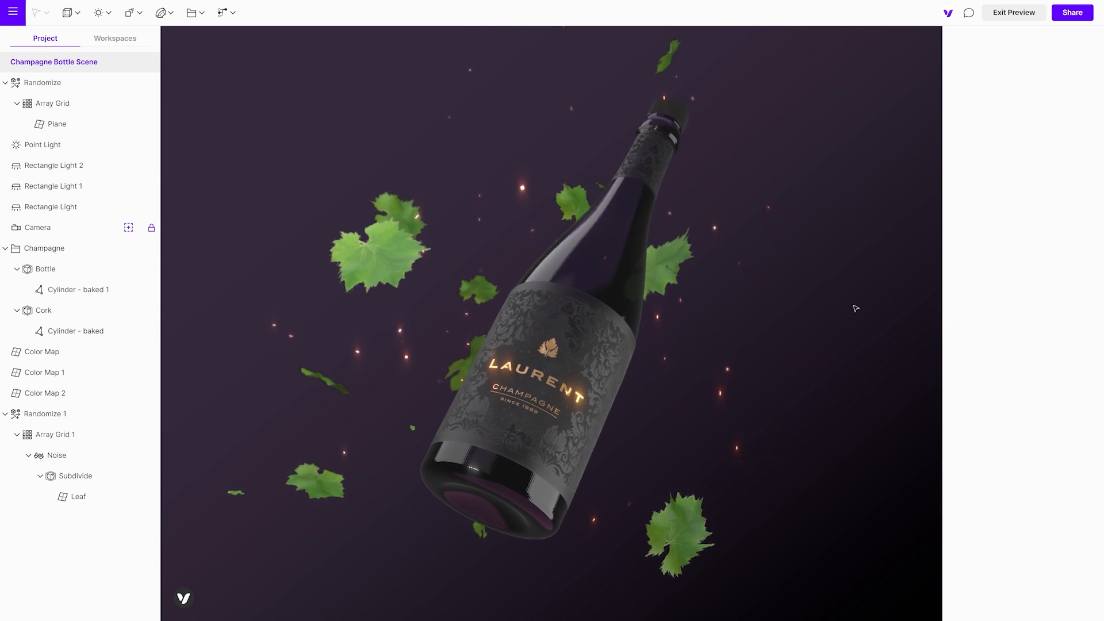
Step: Add a sphere primitive, scale it to 0.16 and shift it down and sideways near the leaves
left_click(1013, 13)
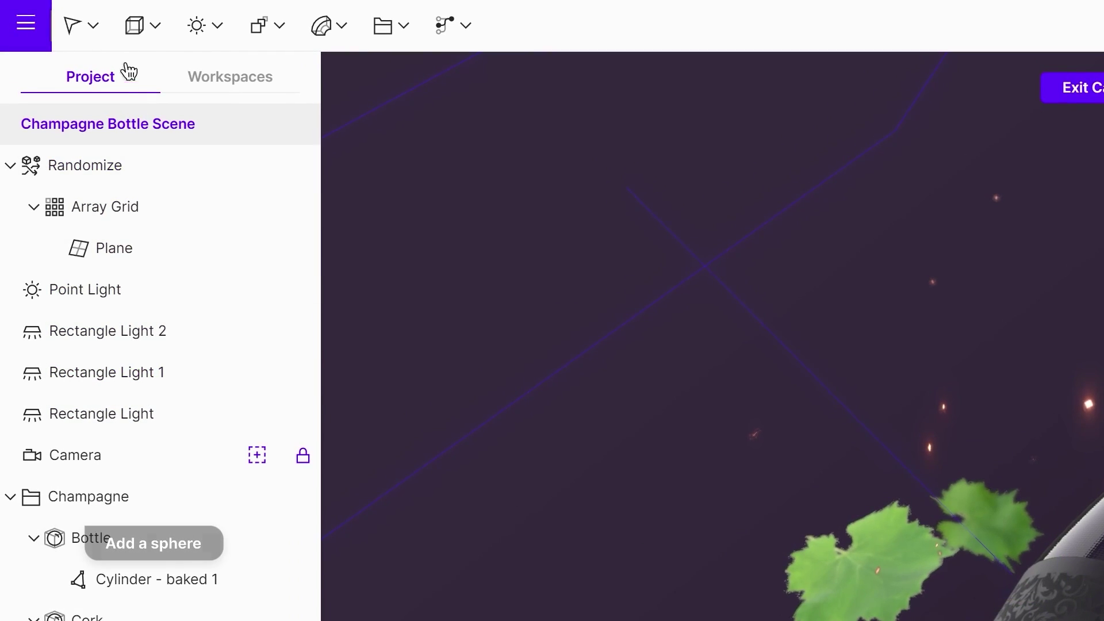
left_click(136, 25)
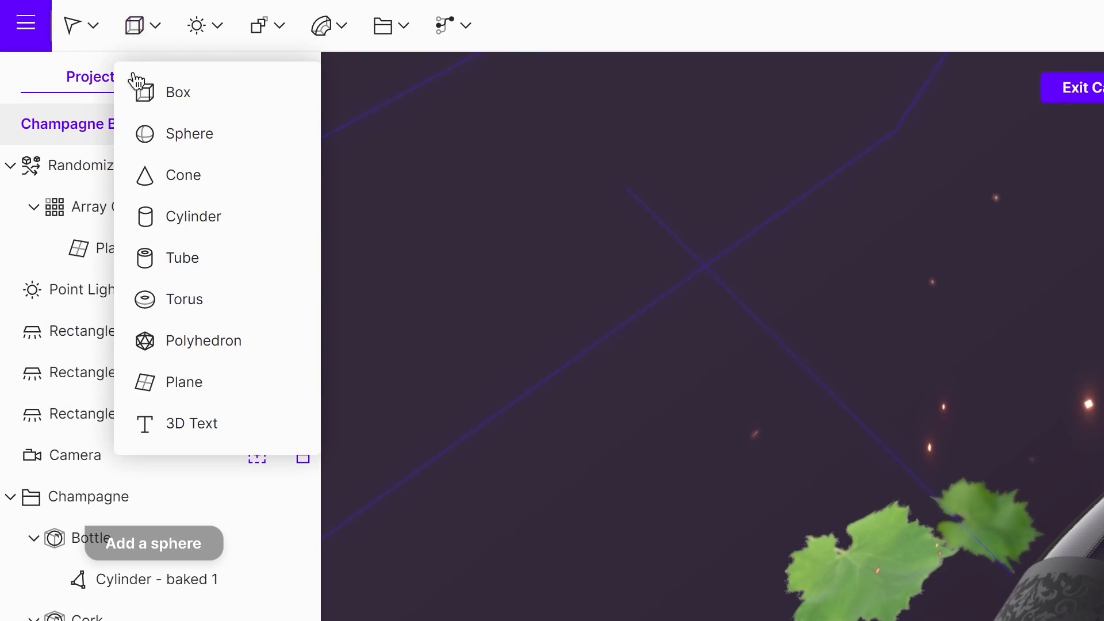
left_click(200, 133)
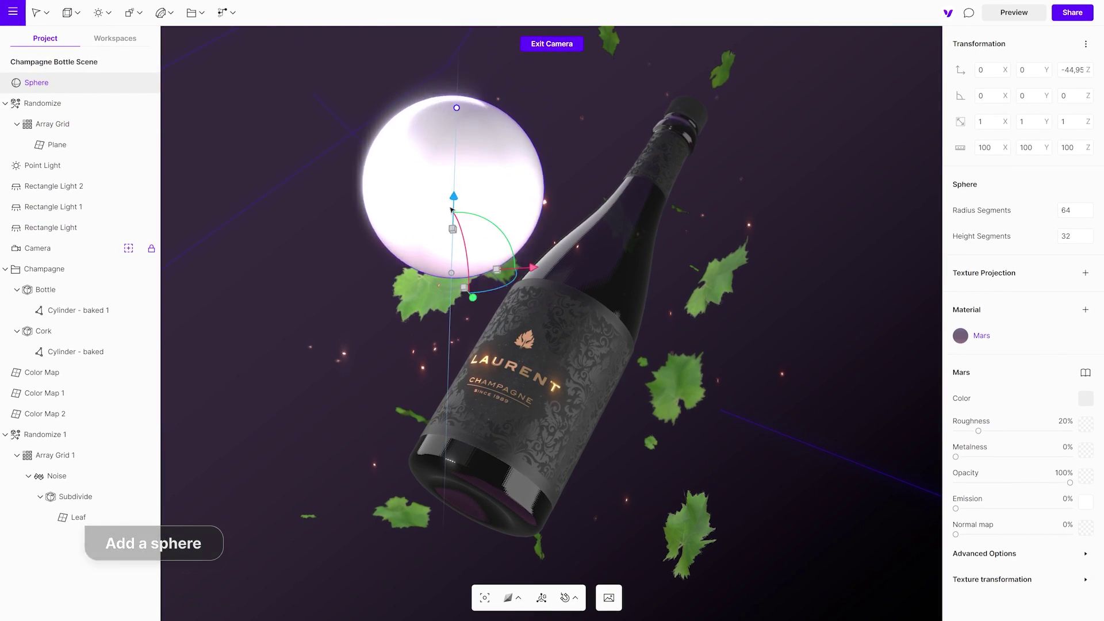
mouse_move(452, 164)
left_mouse_down()
mouse_move(453, 264)
mouse_move(465, 284)
left_mouse_up()
left_click(552, 43)
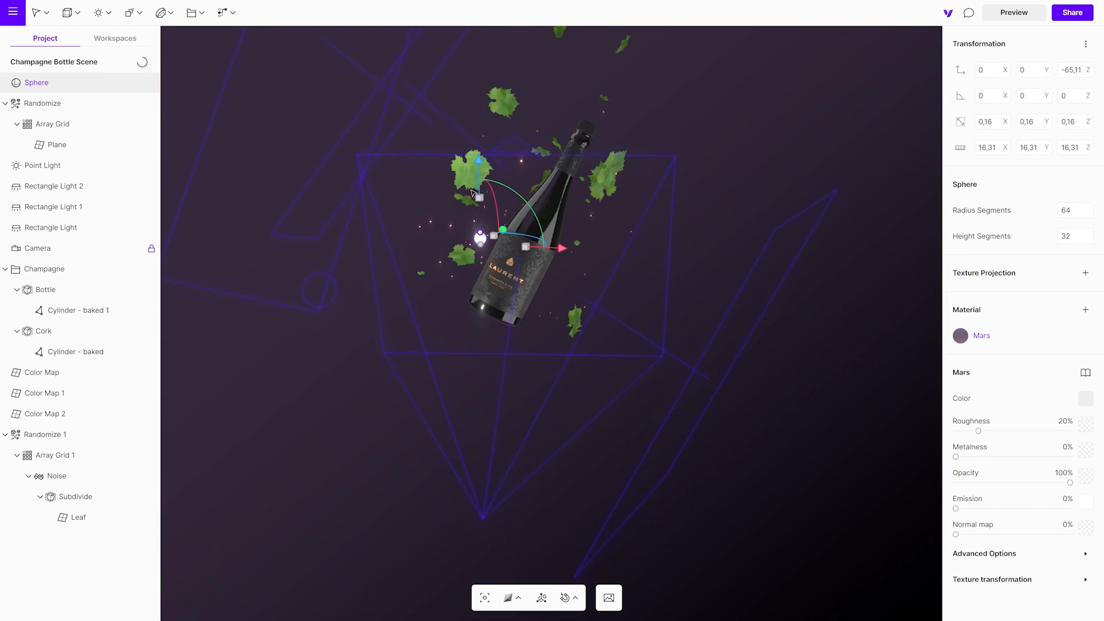
scroll(480, 235, "up", 8)
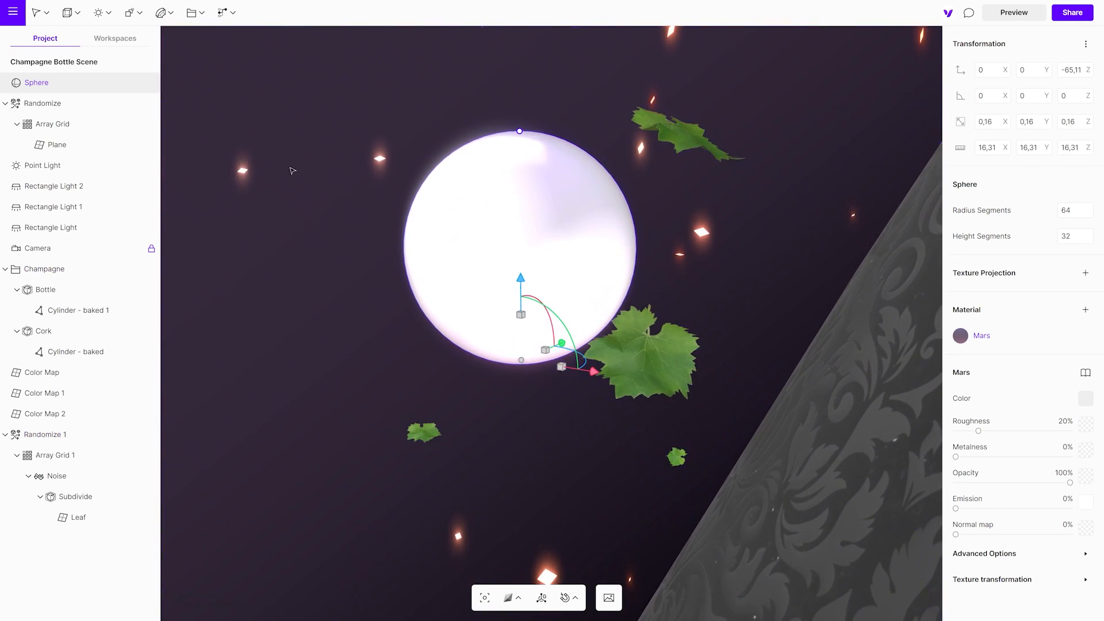
scroll(427, 329, "down", 3)
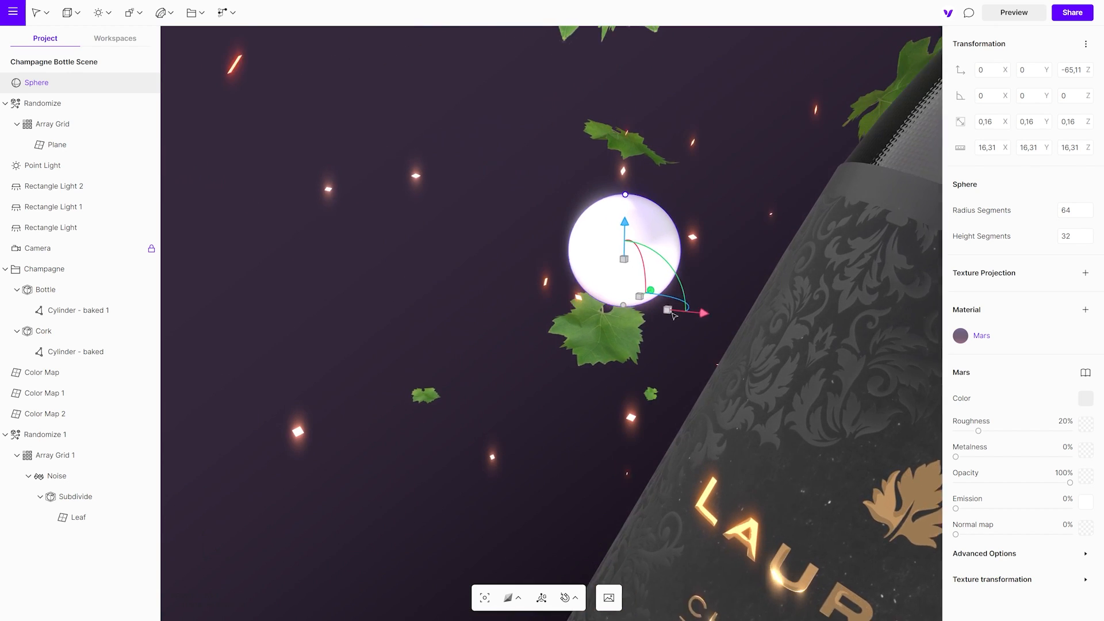
middle_click_drag(427, 329, 505, 389)
scroll(506, 389, "up", 3)
Step: Deform the grape sphere with a Noise modifier and confirm its strength
left_click(223, 12)
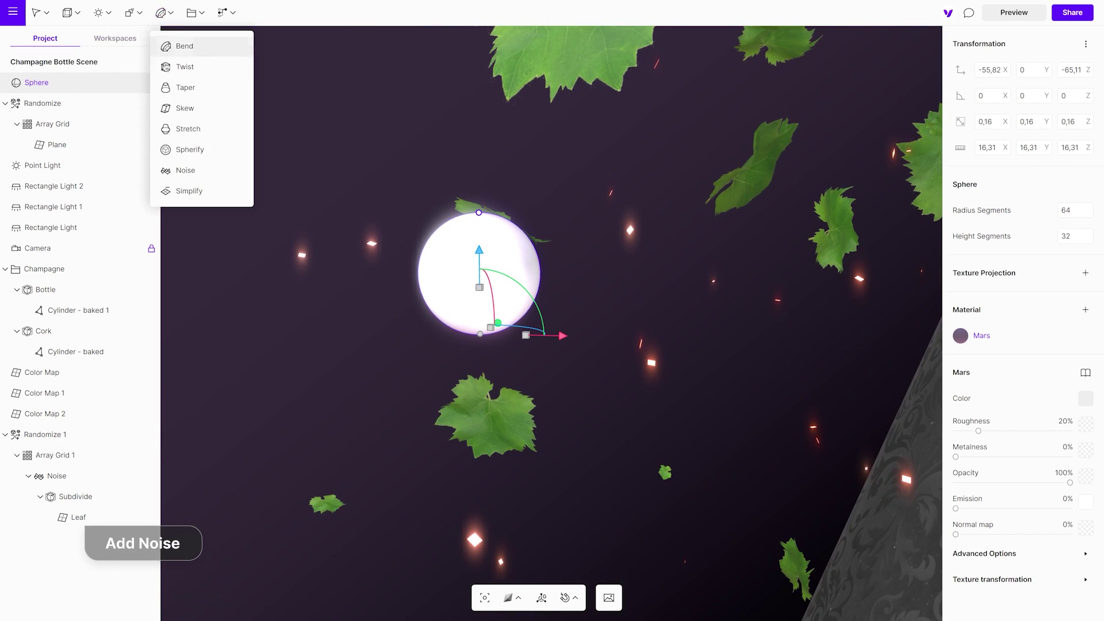
left_click(191, 171)
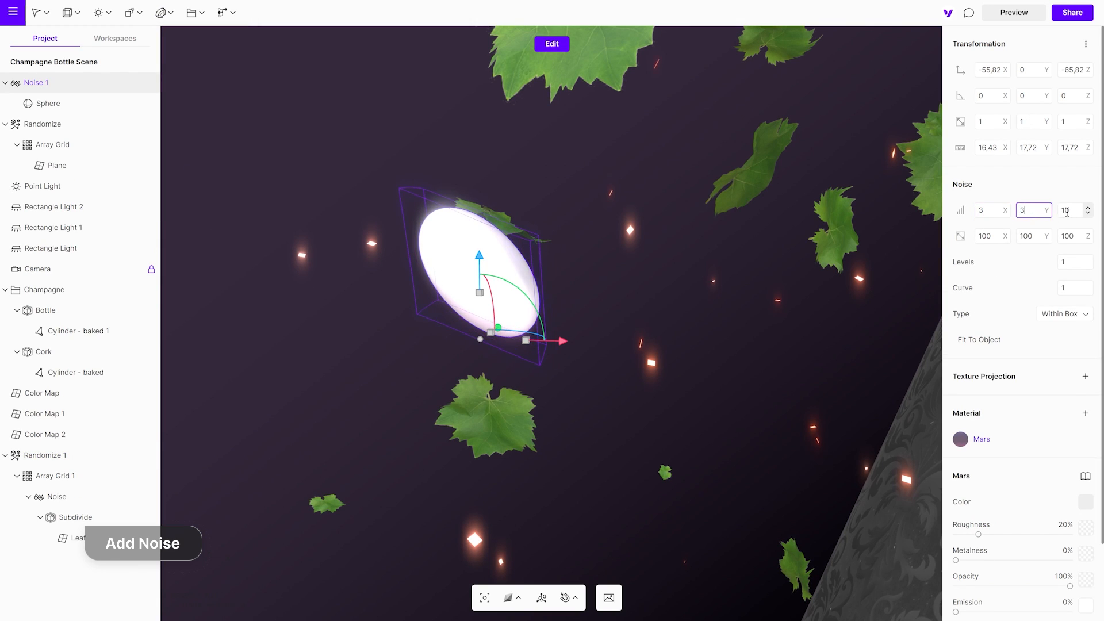
key("Return")
left_click(585, 260)
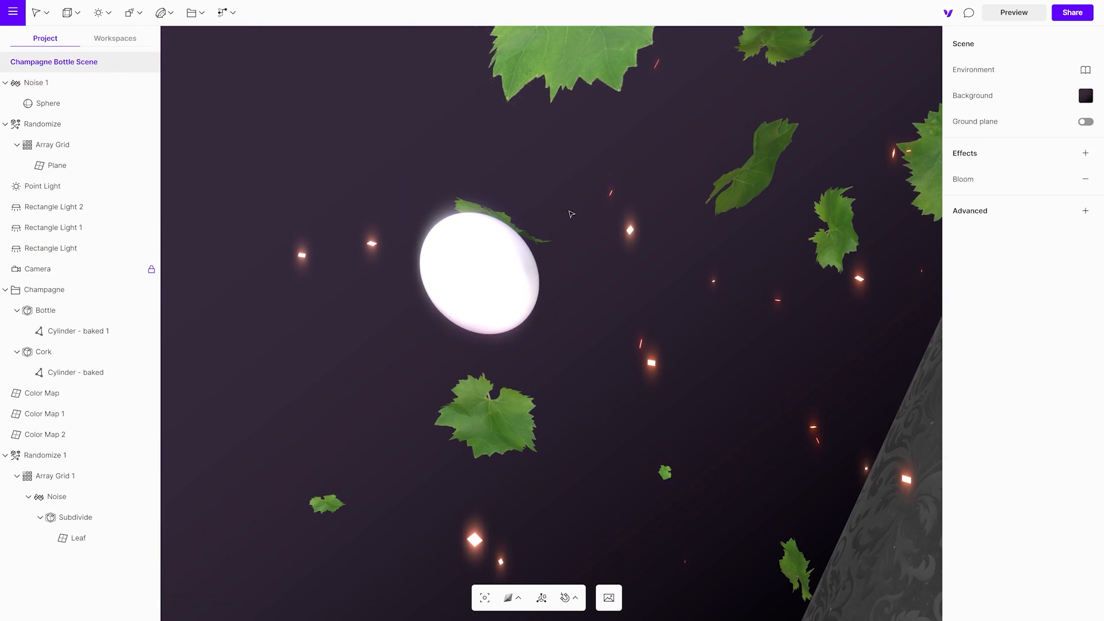
left_click(505, 301)
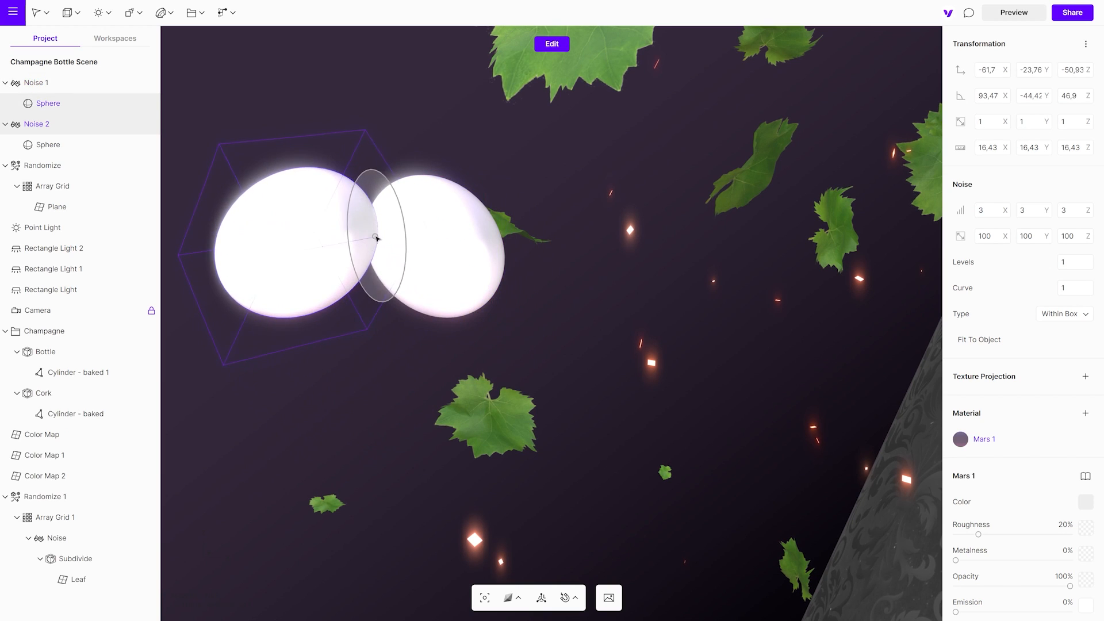
Step: Duplicate the grape sphere into clusters, group them and rename the group
left_click(508, 304)
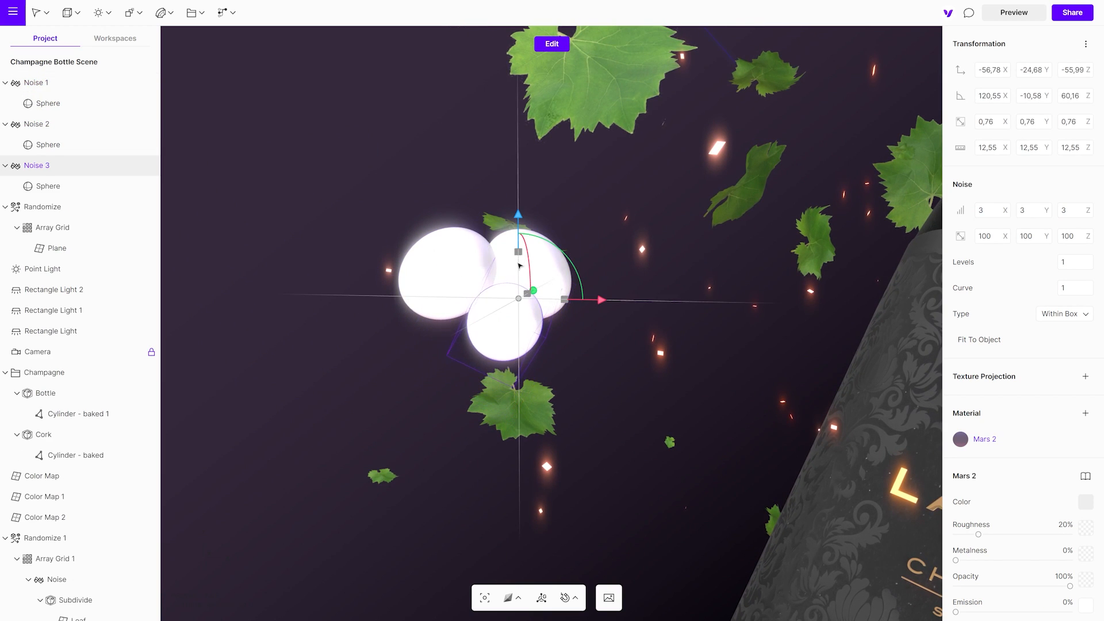
key("ctrl+d")
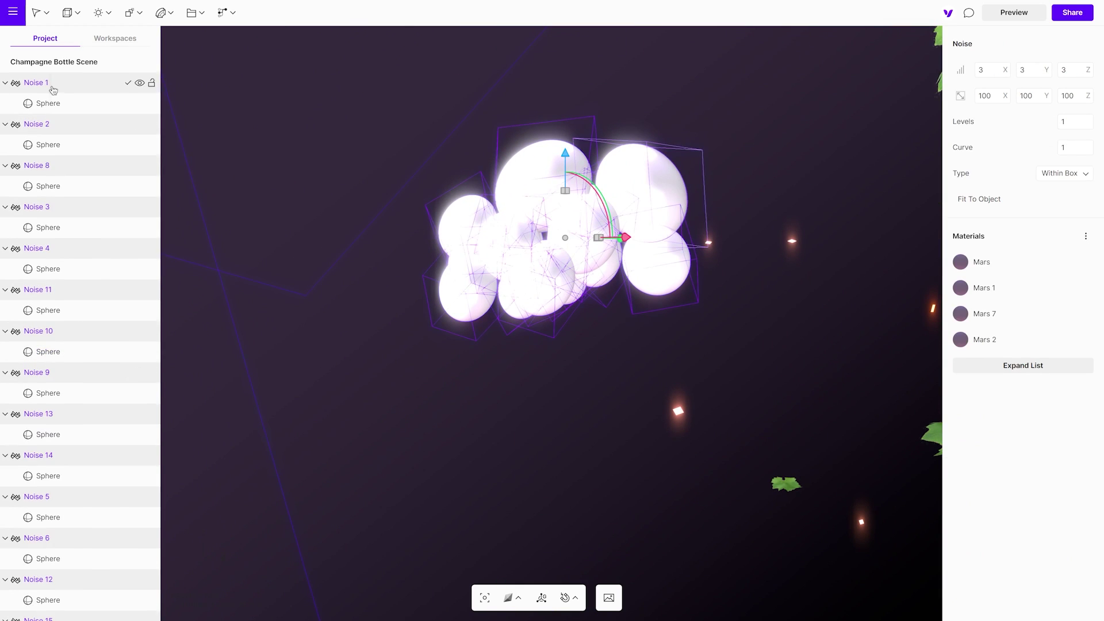
double_click(38, 83)
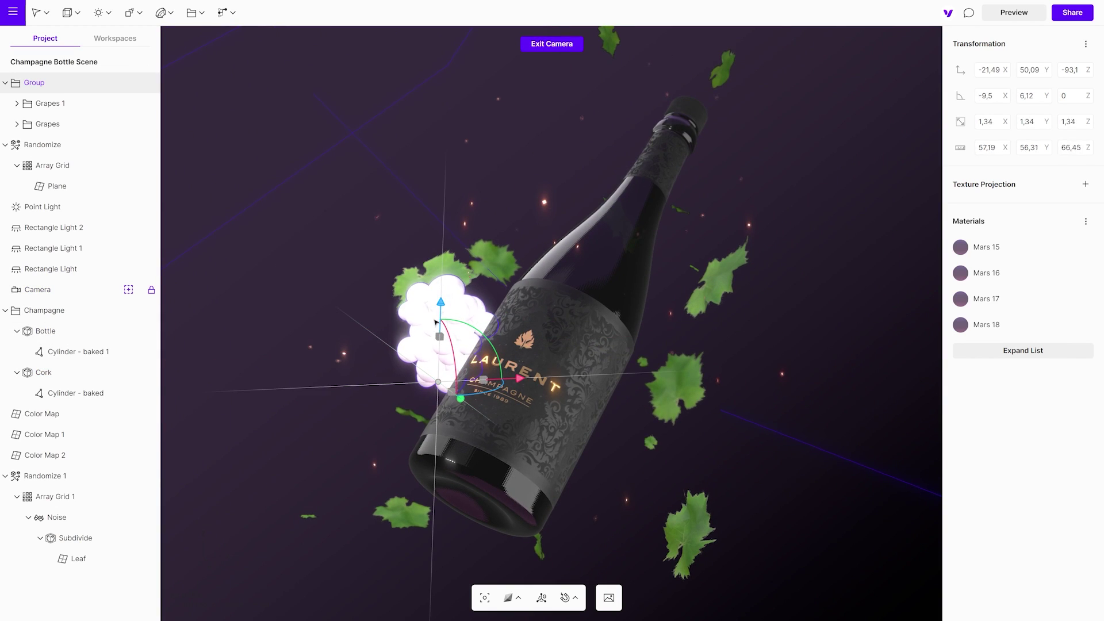
double_click(452, 277)
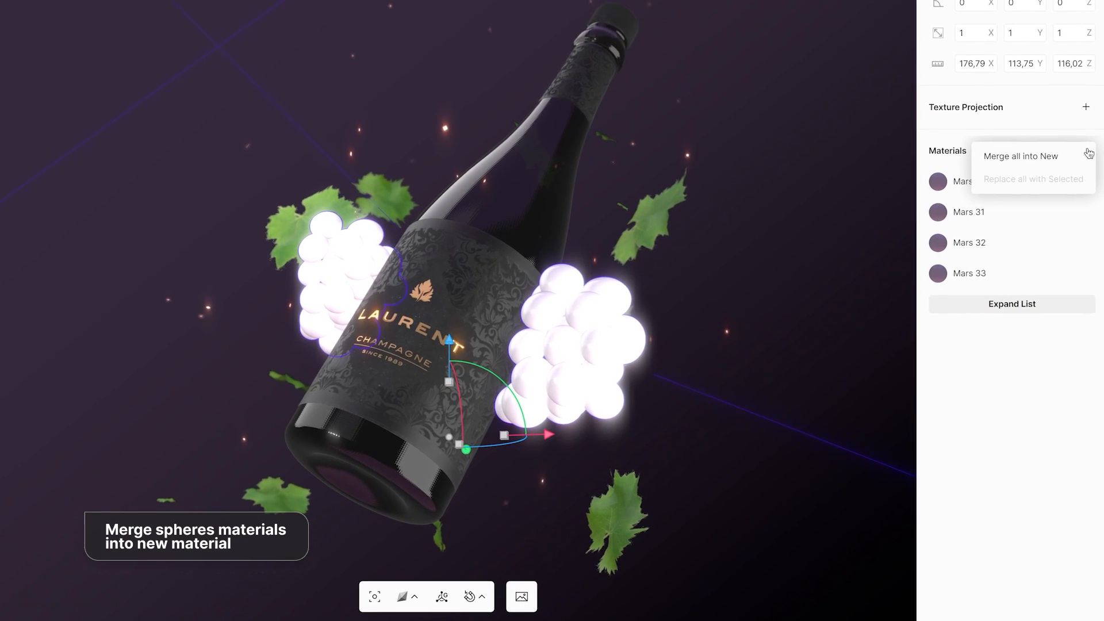
Step: Merge the grape materials, apply Galvanized metal from the library and shift its hue toward yellow-green
left_click(1019, 155)
left_click(1082, 250)
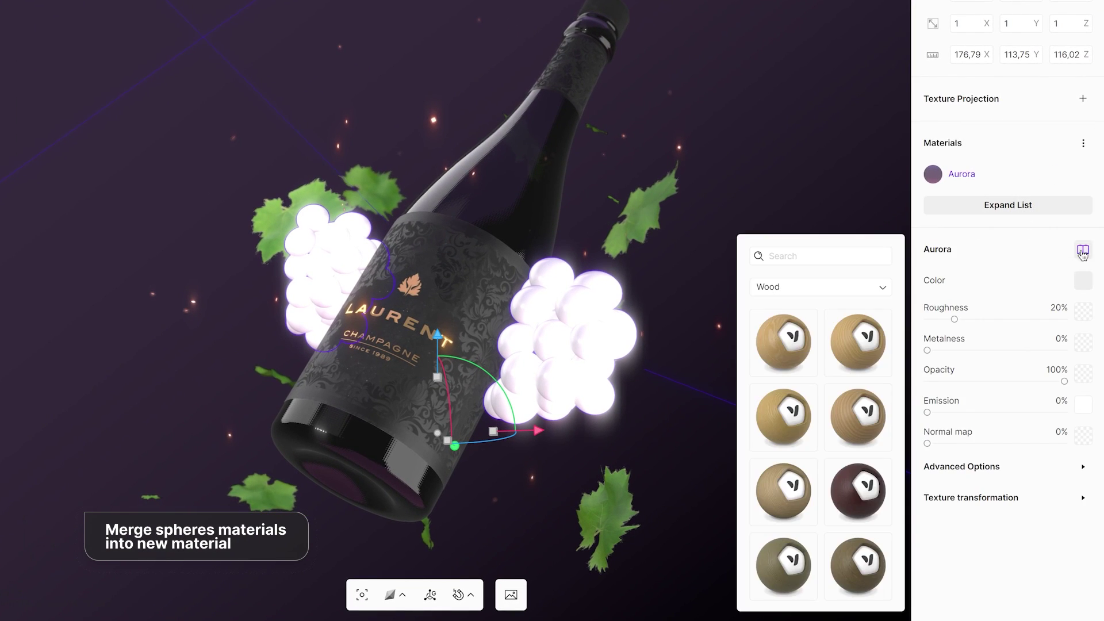
left_click(882, 290)
left_click(797, 312)
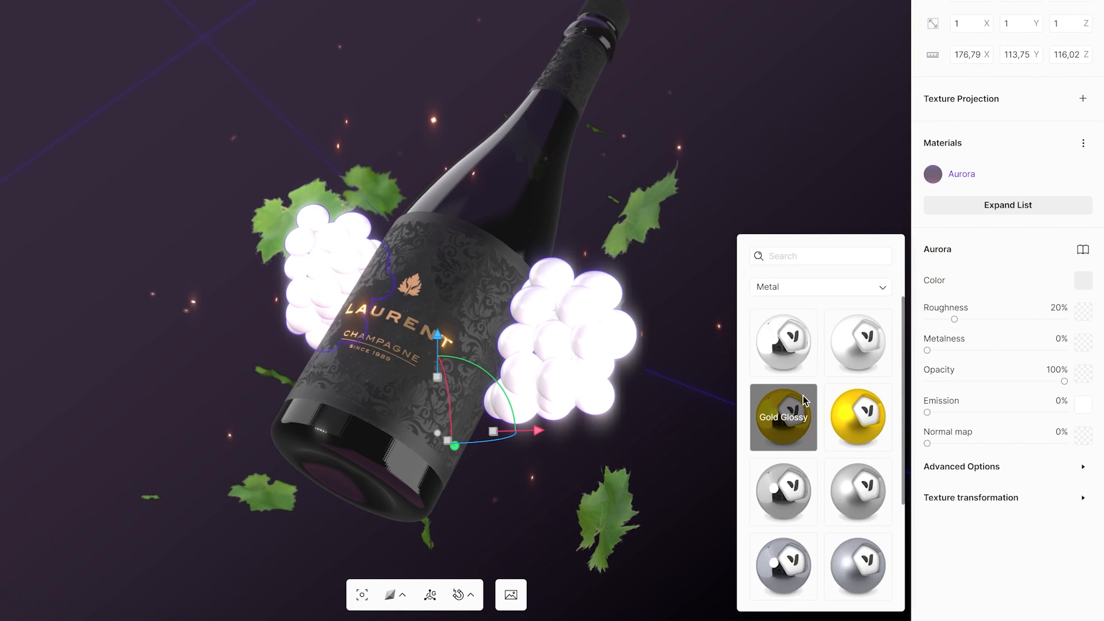
scroll(803, 401, "down", 3)
left_click(790, 442)
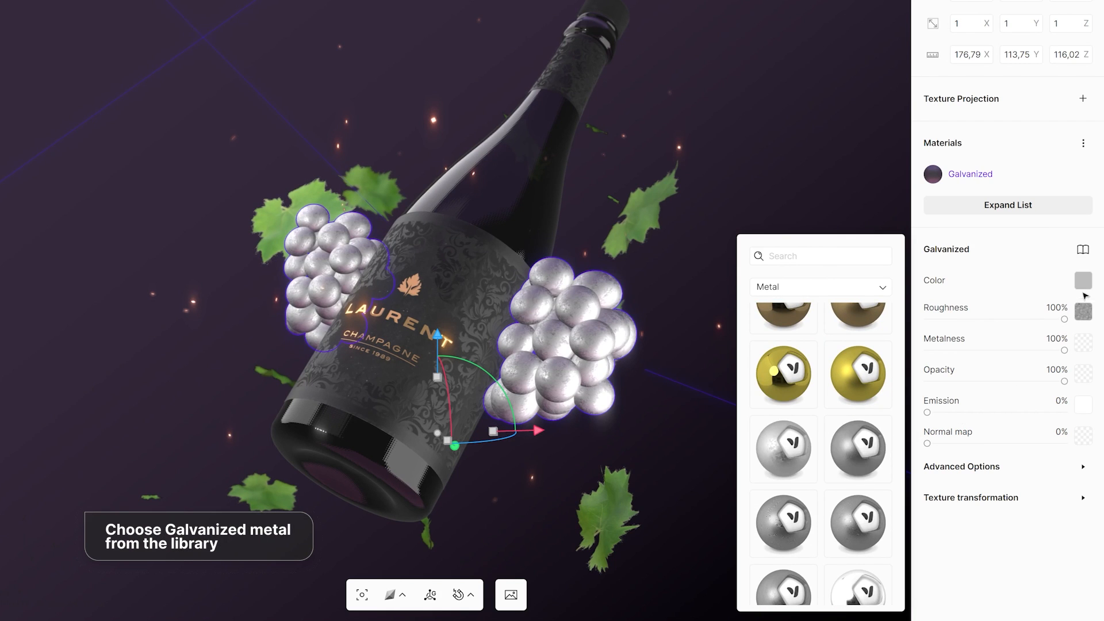
left_click(1083, 281)
mouse_move(839, 328)
left_mouse_down()
mouse_move(784, 328)
mouse_move(891, 357)
left_mouse_up()
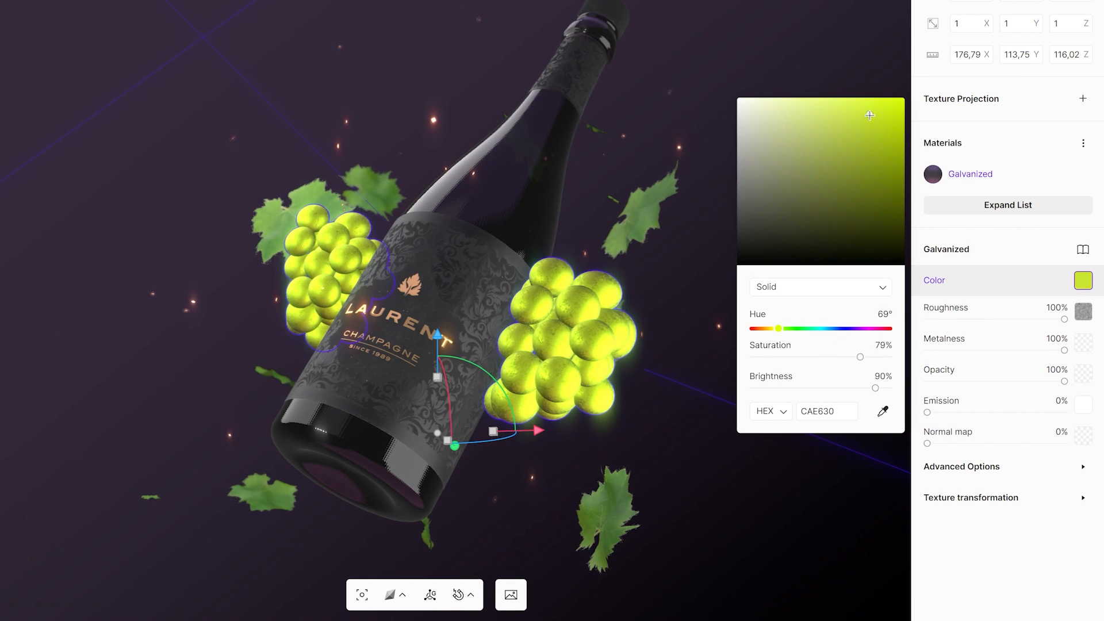
Step: Make the grapes vivid yellow-green with 0% metalness and a bright light-green subsurface colour
left_click(992, 338)
left_click_drag(1065, 350, 913, 344)
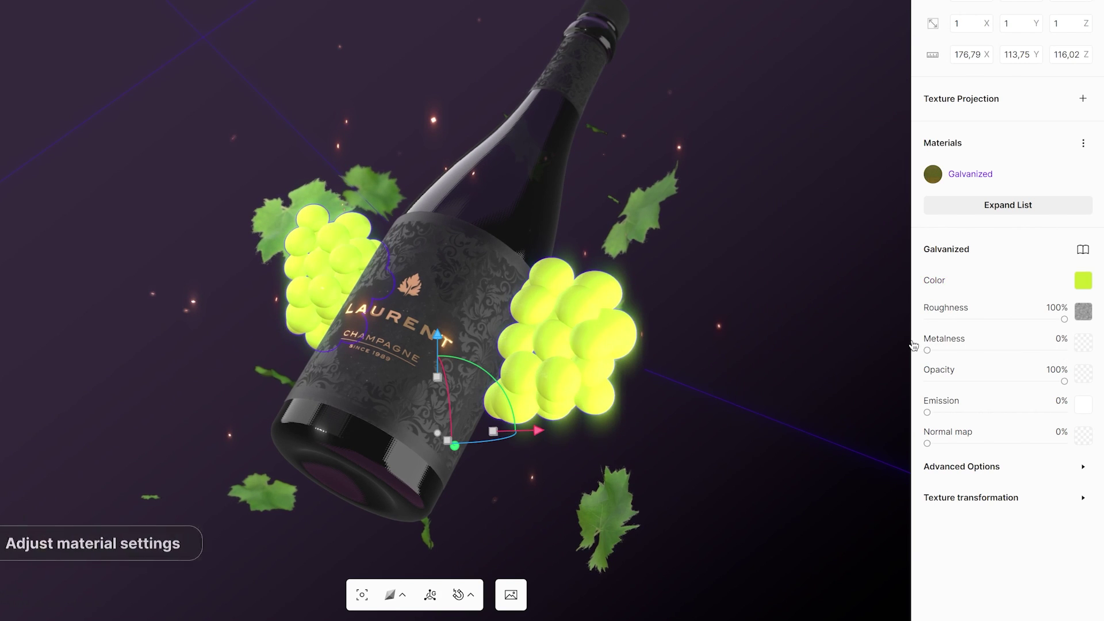
left_click(1083, 469)
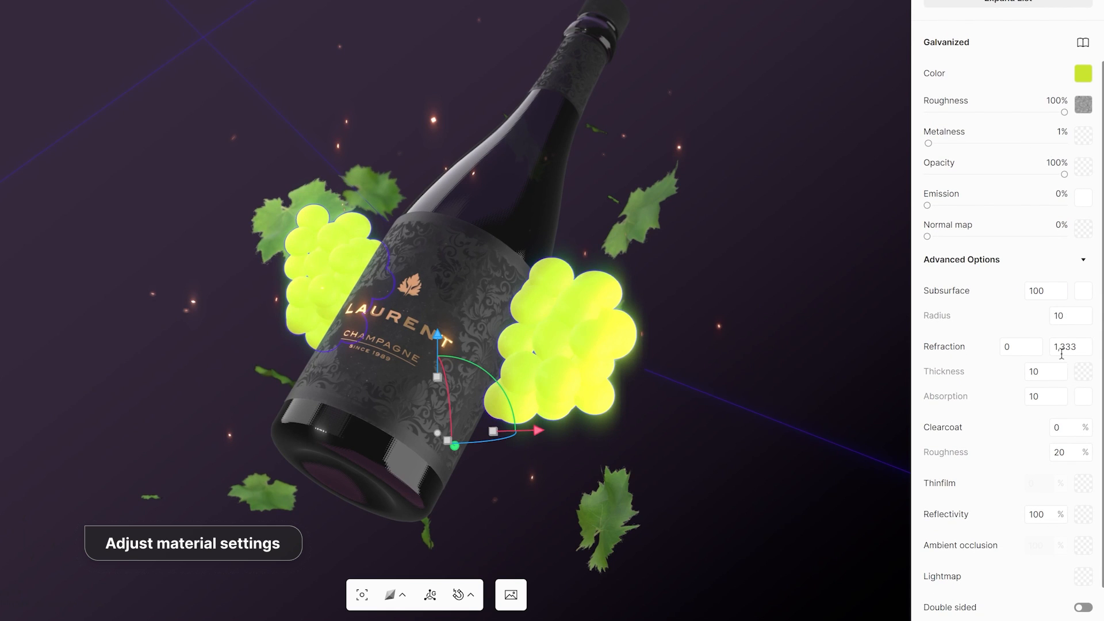
left_click(1083, 292)
left_click_drag(841, 307, 785, 308)
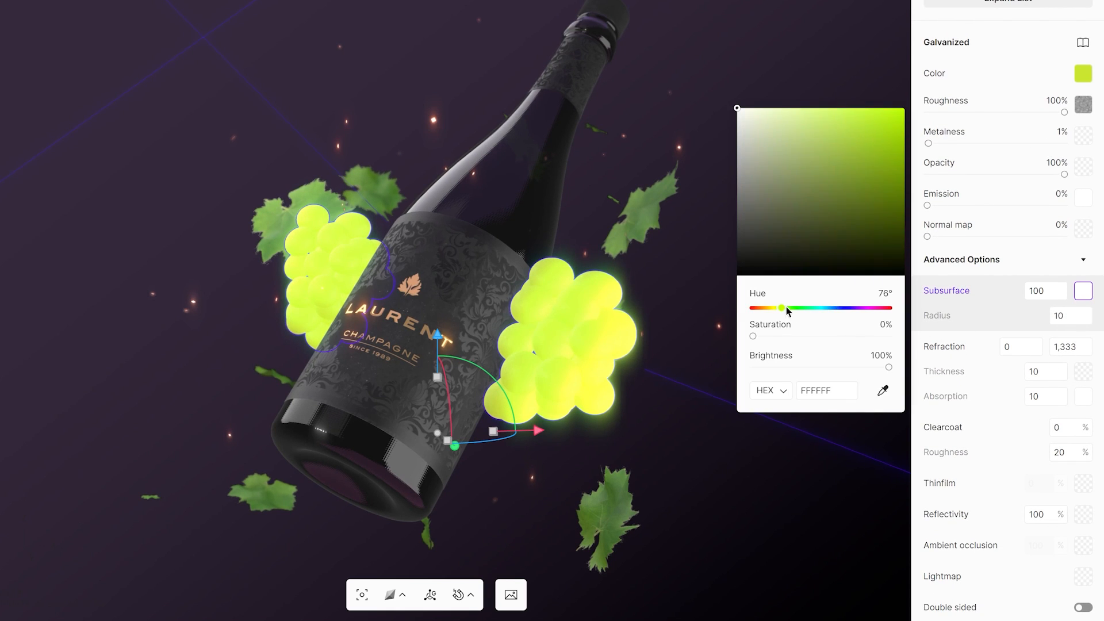
left_click(829, 128)
mouse_move(828, 127)
left_mouse_down()
mouse_move(844, 115)
mouse_move(817, 135)
mouse_move(839, 125)
left_mouse_up()
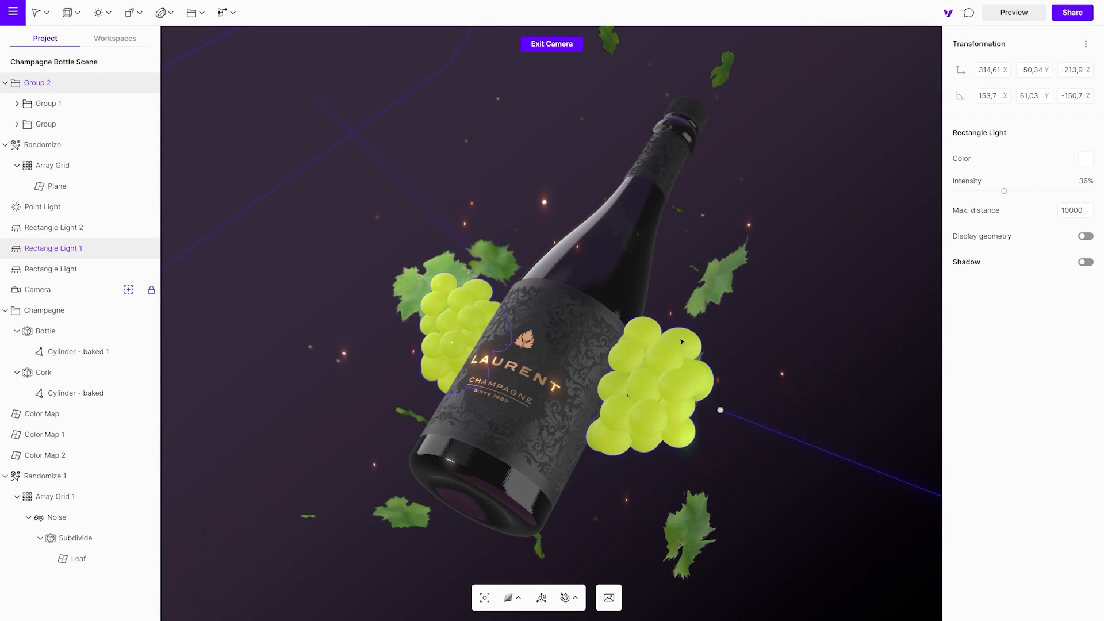
Step: Tweak the subsurface colour once more, deselect and preview the scene
left_click(1085, 491)
left_click(858, 356)
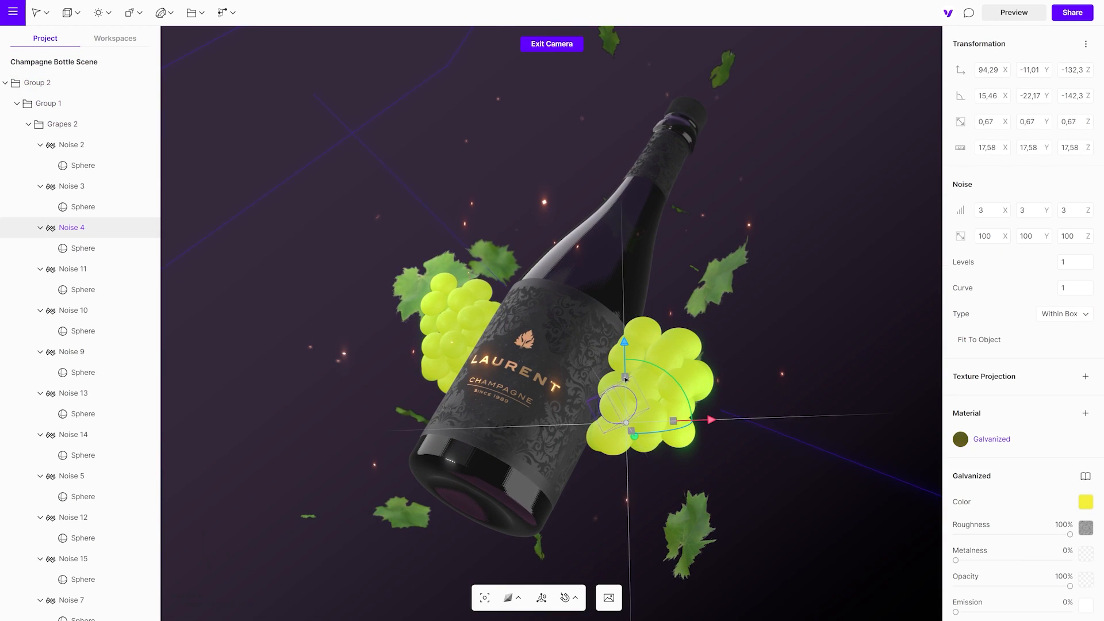
key("Escape")
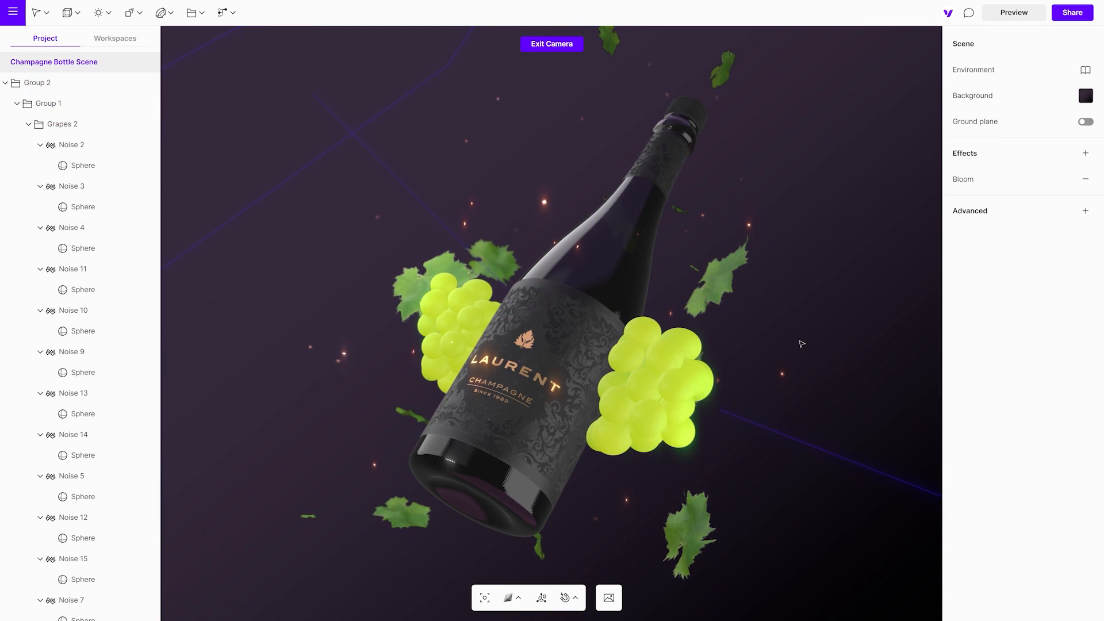
left_click(1013, 12)
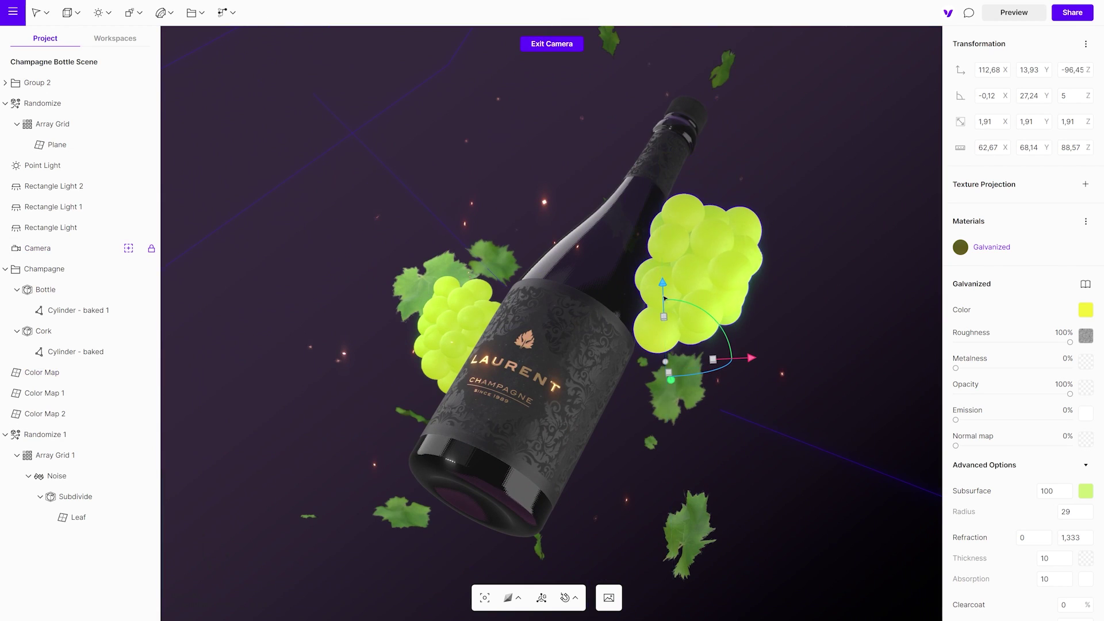
Step: Move the right grape cluster along its axis and select individual grapes inside it
left_click_drag(751, 357, 730, 369)
double_click(711, 320)
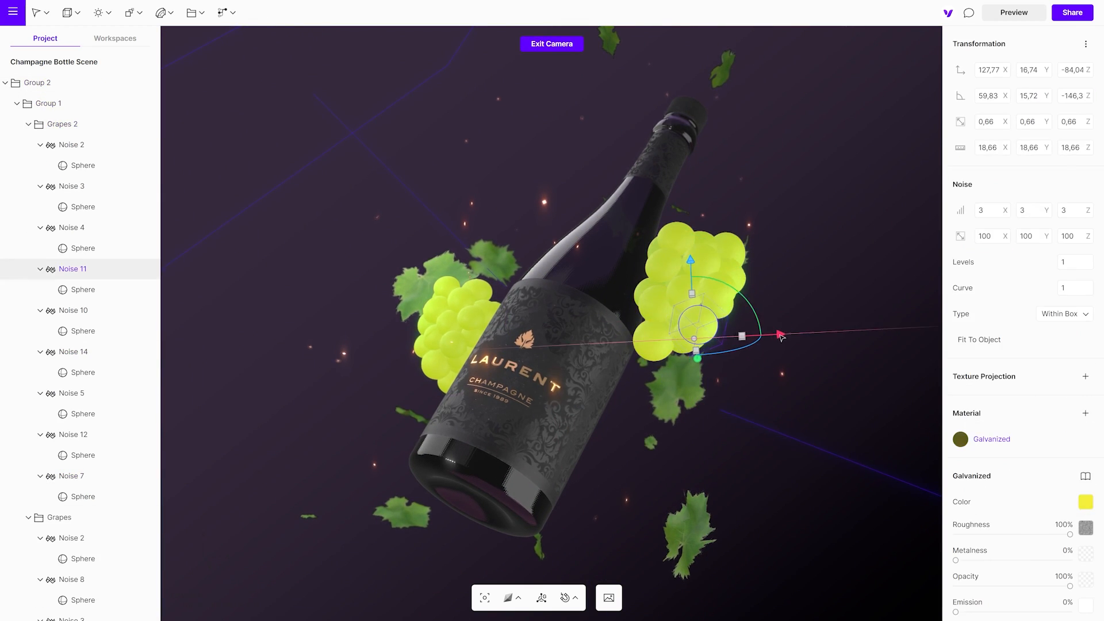
left_click(652, 348)
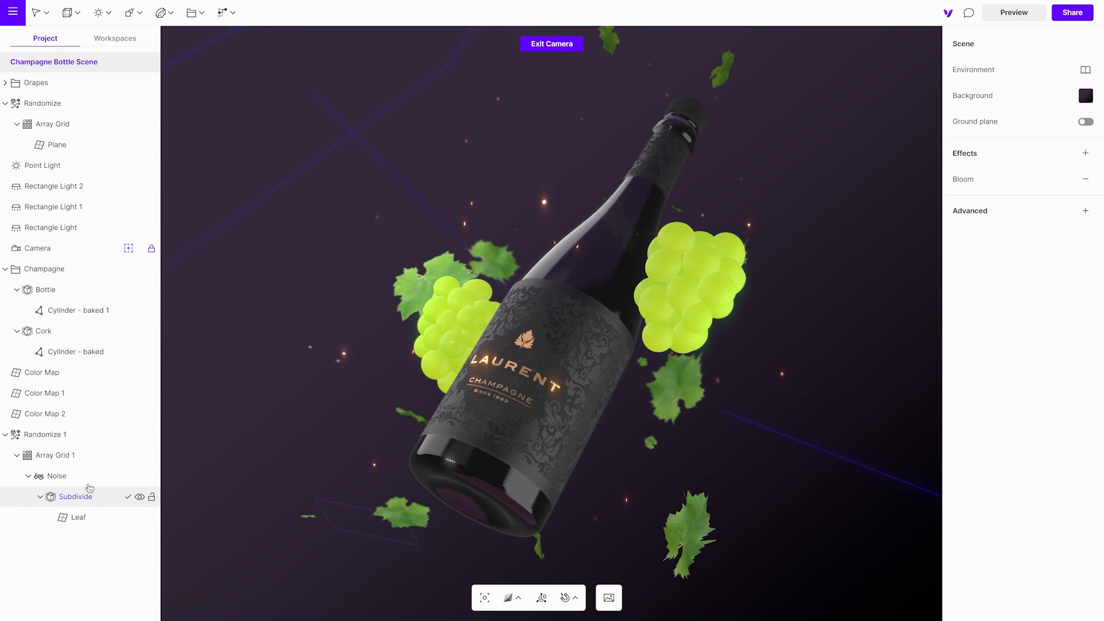
Step: Duplicate the leaf object to the top level, enlarge it and place it behind the grapes
left_click(58, 475)
right_click(71, 476)
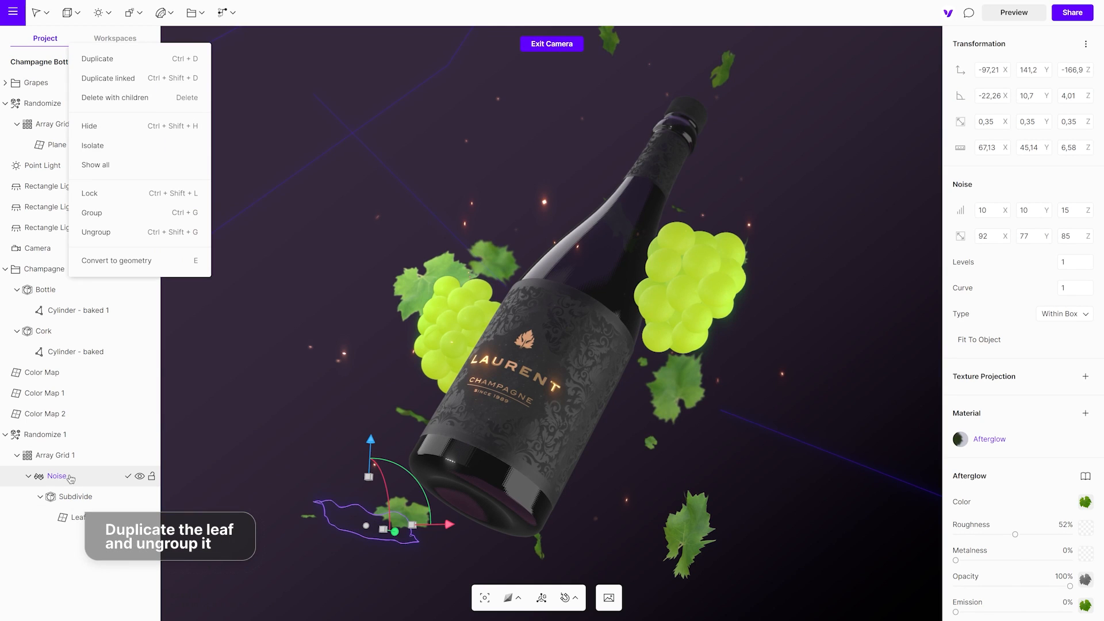
left_click(124, 61)
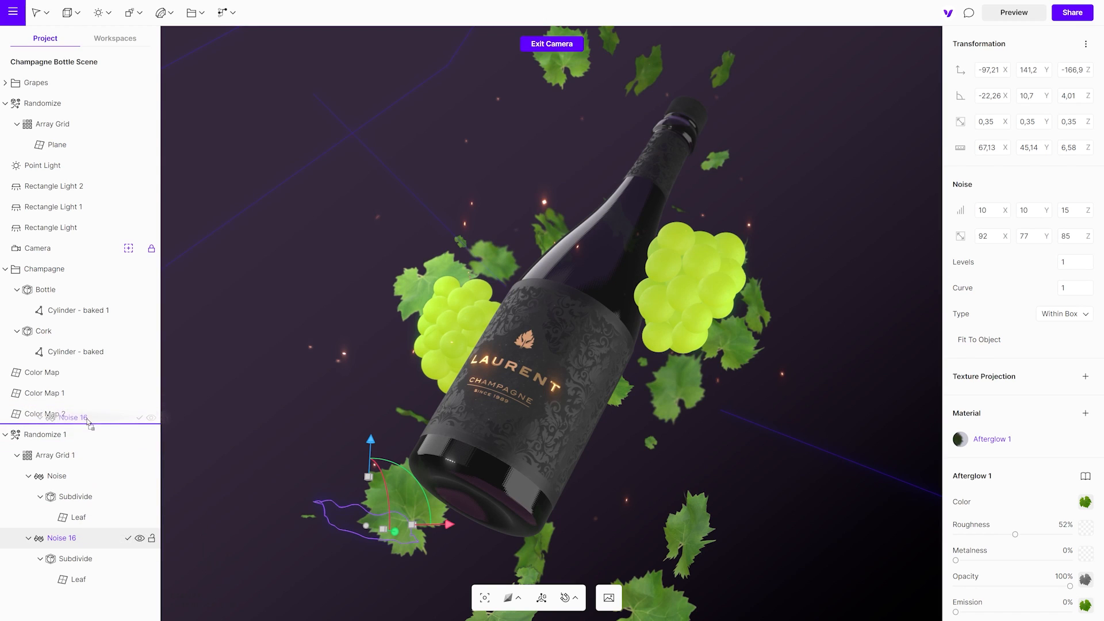
left_click_drag(88, 424, 89, 422)
left_click_drag(375, 373, 444, 194)
left_click_drag(521, 253, 509, 289)
Step: Make two more leaf copies with Ctrl+D, enlarging one, to frame both clusters
key("ctrl+d")
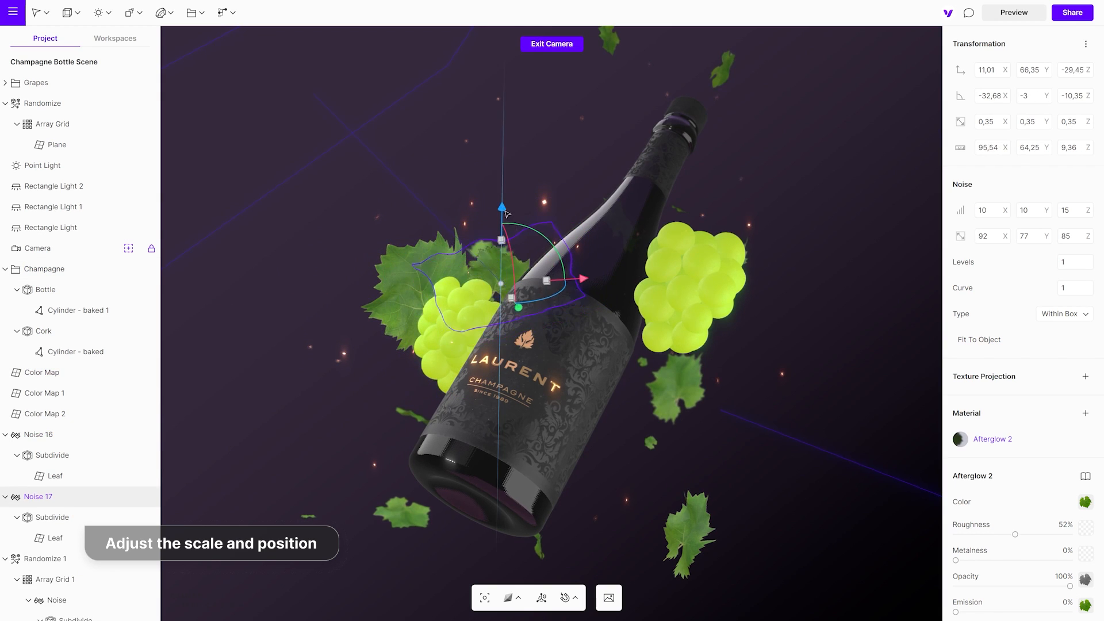
mouse_move(505, 214)
left_mouse_down()
mouse_move(508, 229)
mouse_move(851, 299)
mouse_move(770, 274)
left_mouse_up()
key("ctrl+d")
key("ctrl+d")
left_click(852, 257)
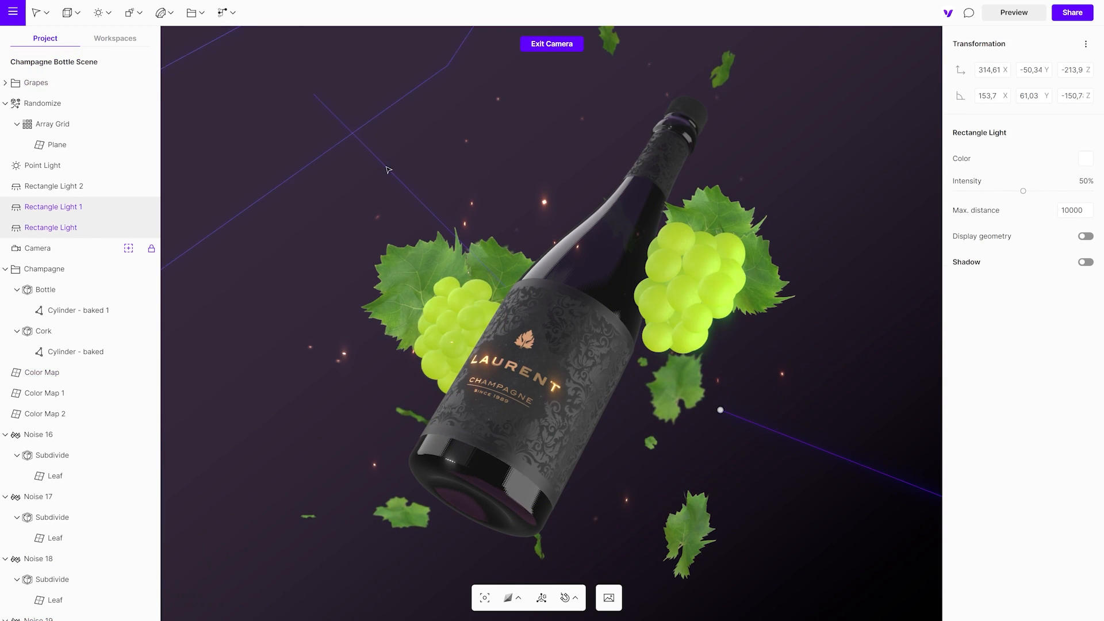
Step: Add Soft Shadows, Reflections and Vignette effects to the scene settings
left_click(871, 239)
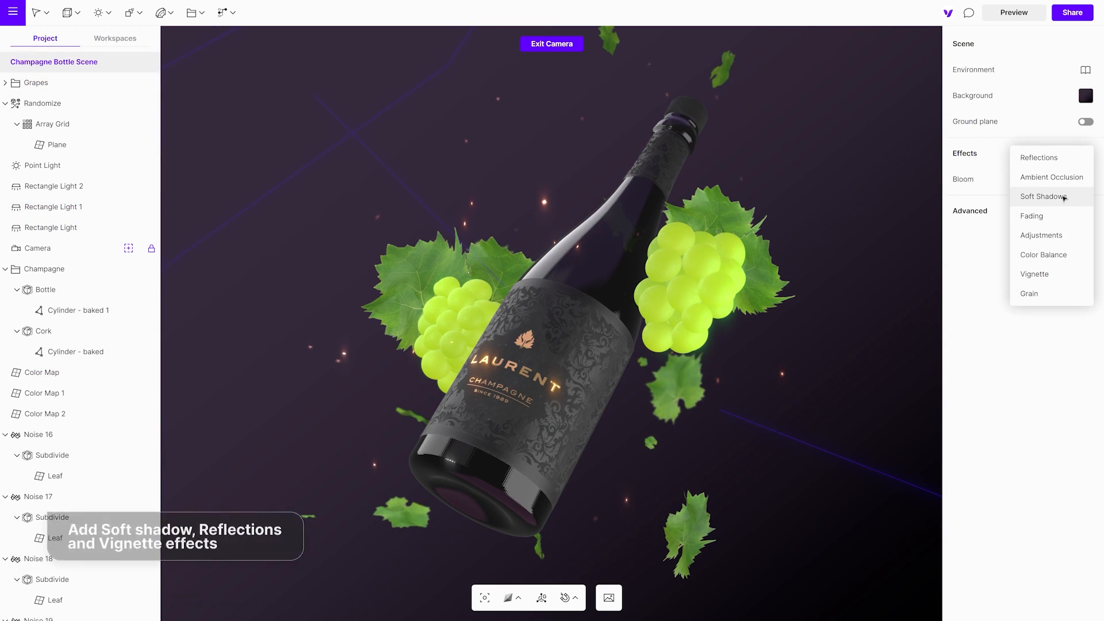
left_click(1043, 196)
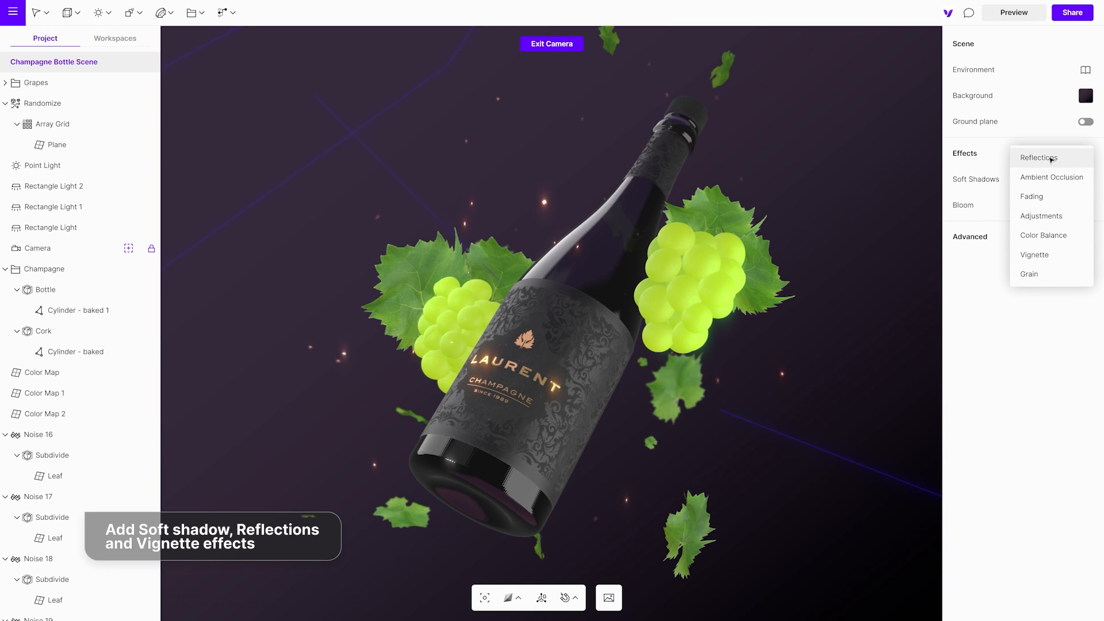
left_click(1038, 158)
left_click(1086, 154)
left_click(1046, 238)
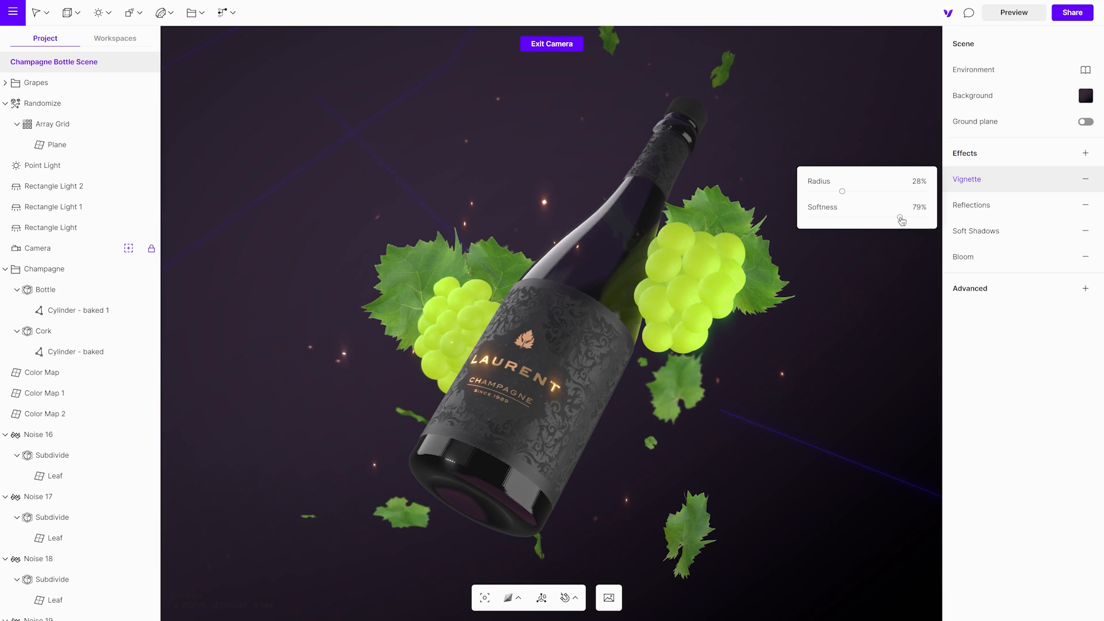
Step: Raise the environment light intensity and shift its hue
left_click(972, 70)
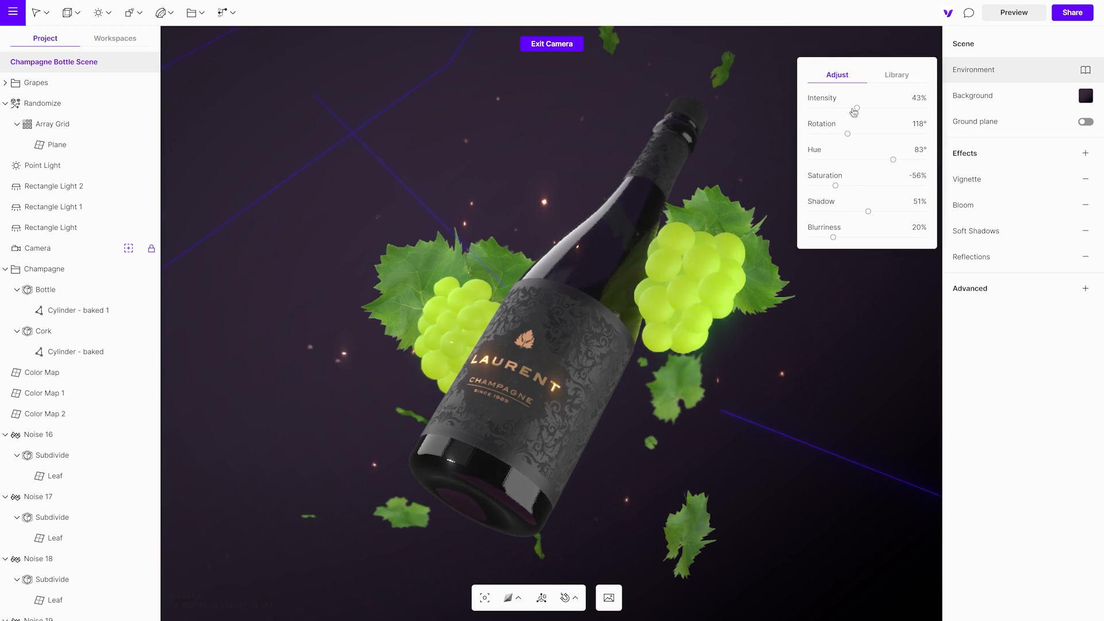
left_click_drag(886, 109, 887, 112)
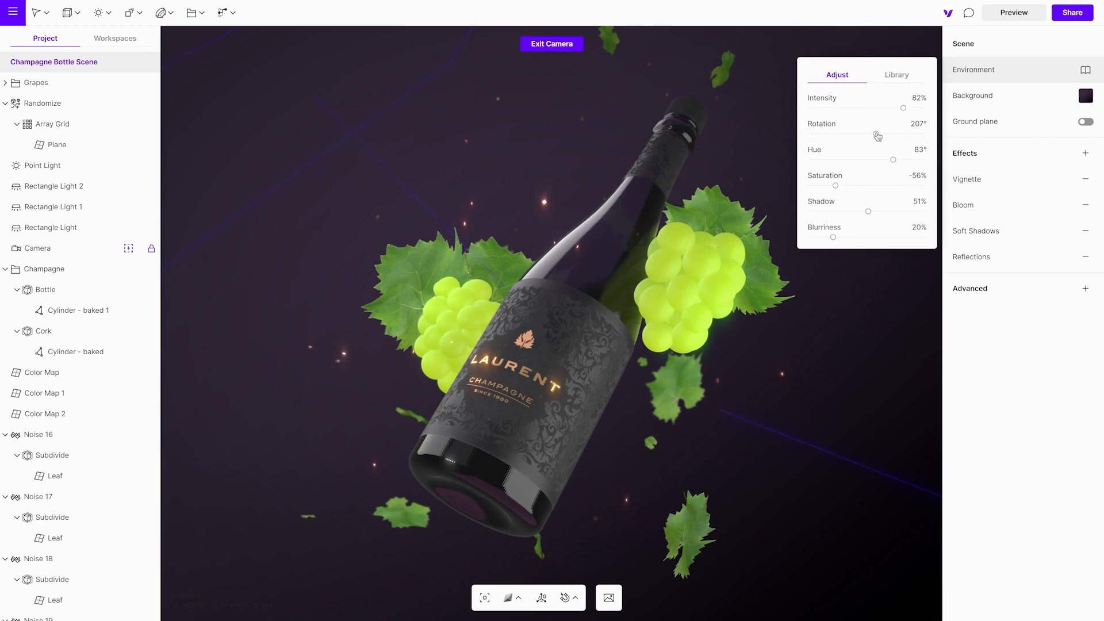
left_click_drag(883, 159, 897, 160)
Step: Close the environment panel and preview the finished scene with Ctrl+P
left_click(761, 153)
key("ctrl+p")
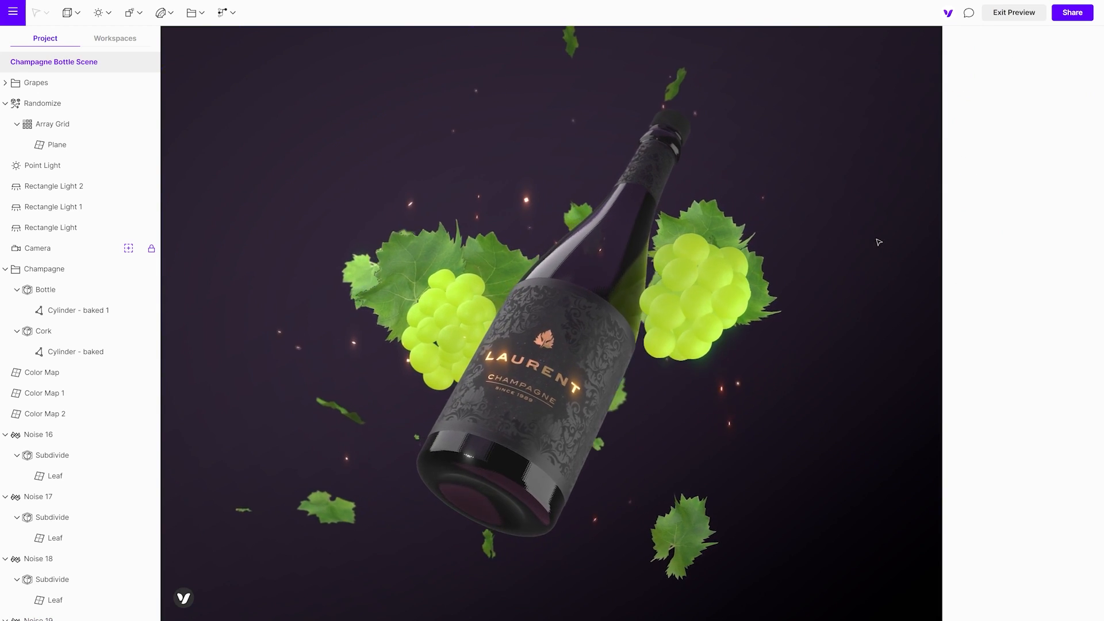
left_click(1027, 15)
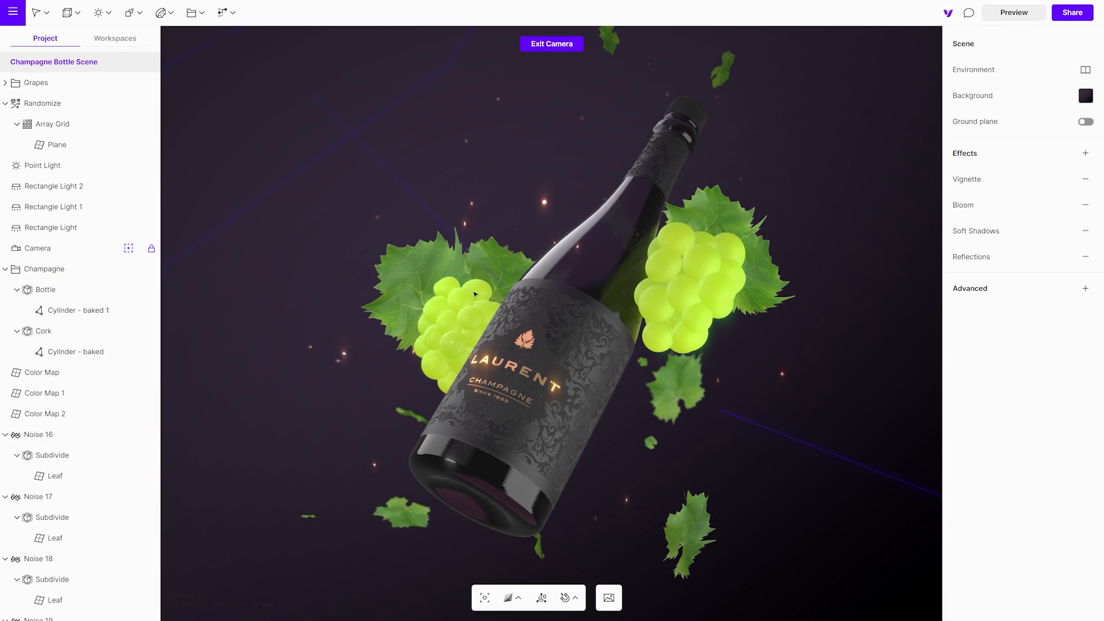
Step: Leave the camera view and move the leaf behind the left grapes upward
left_click(448, 286)
key("Escape")
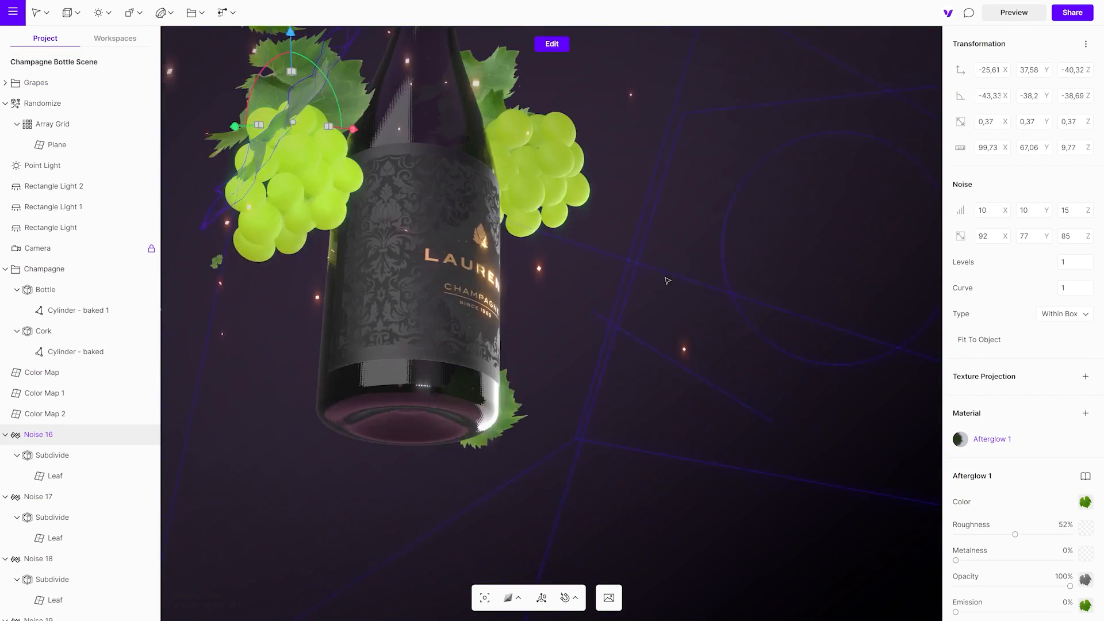
left_click_drag(467, 243, 466, 180)
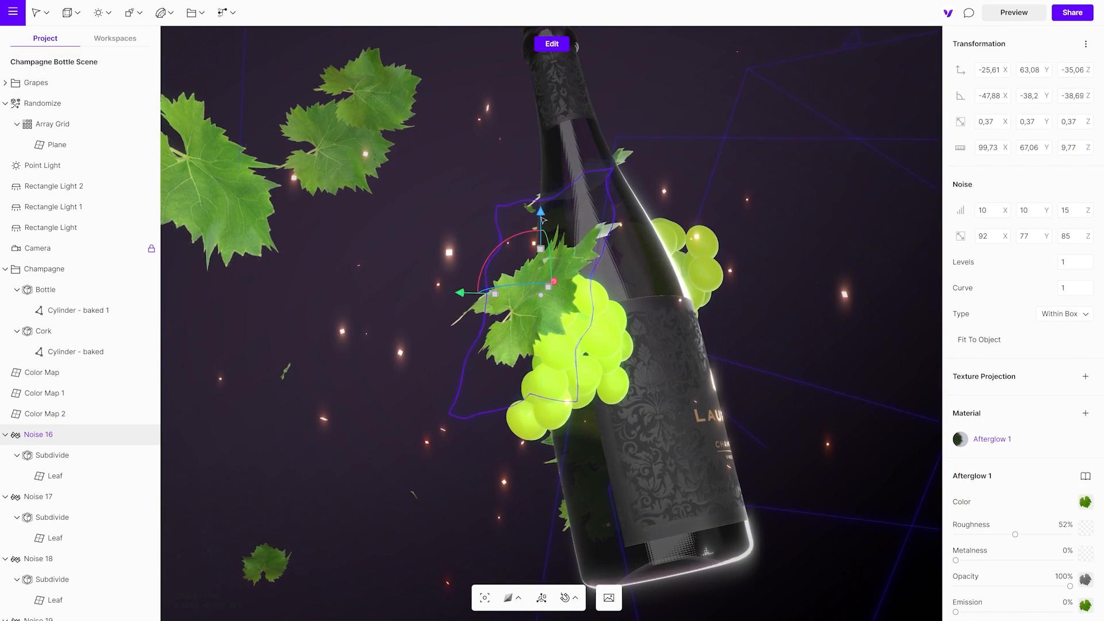